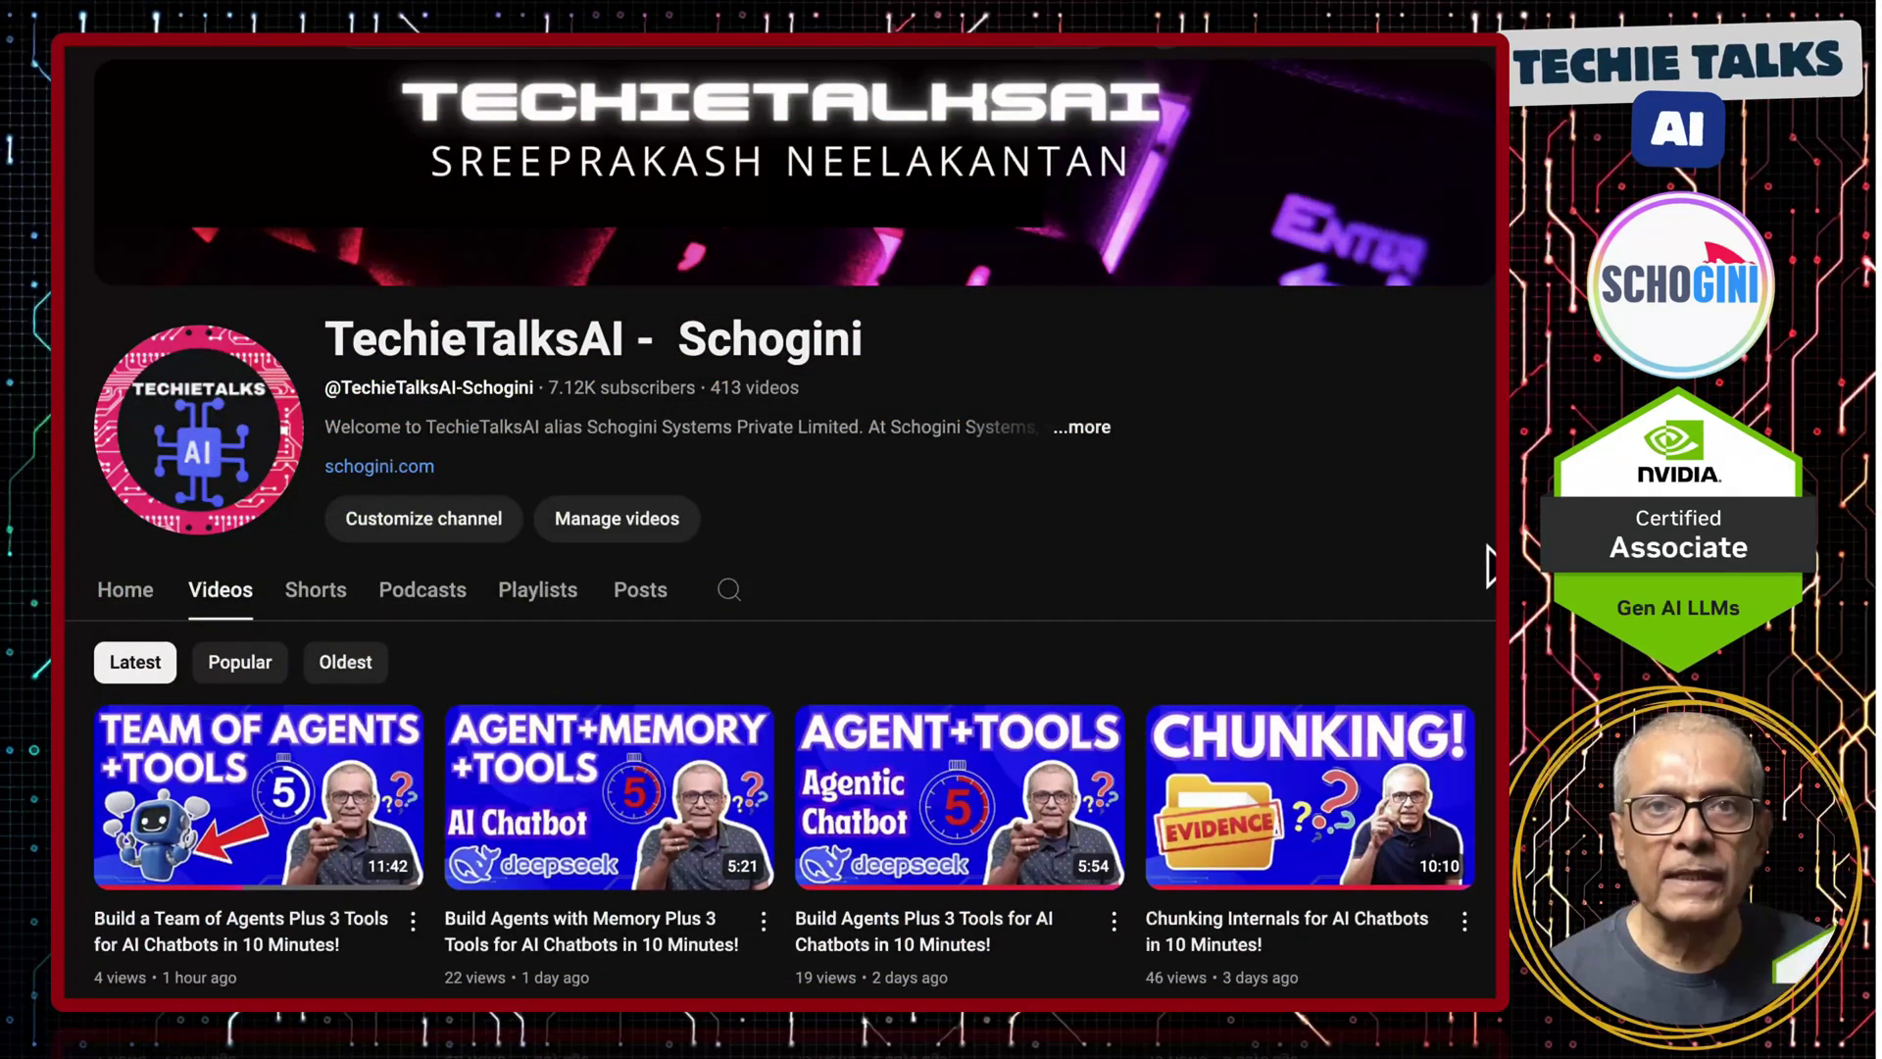
Browse the channel's latest videos down to the older Streamlit and Agno tutorials
scroll(1488, 565, down, 3)
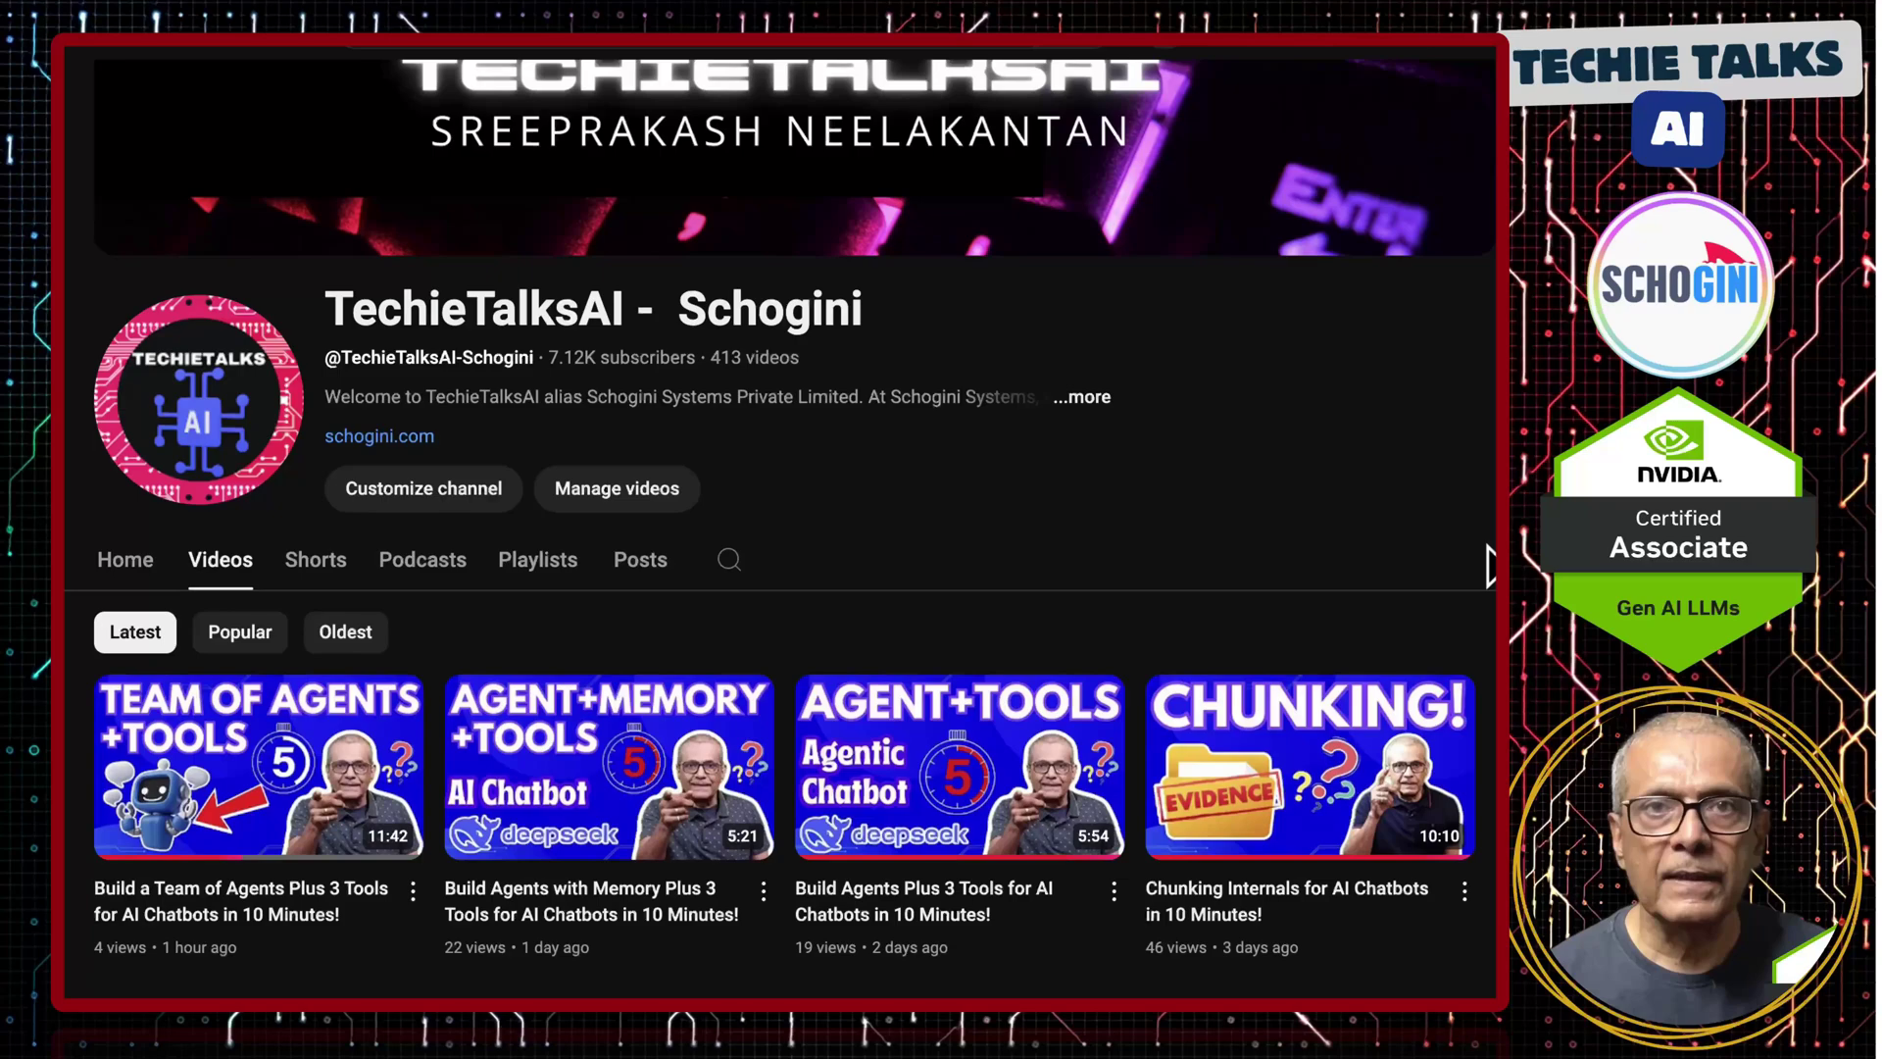
scroll(1489, 565, down, 3)
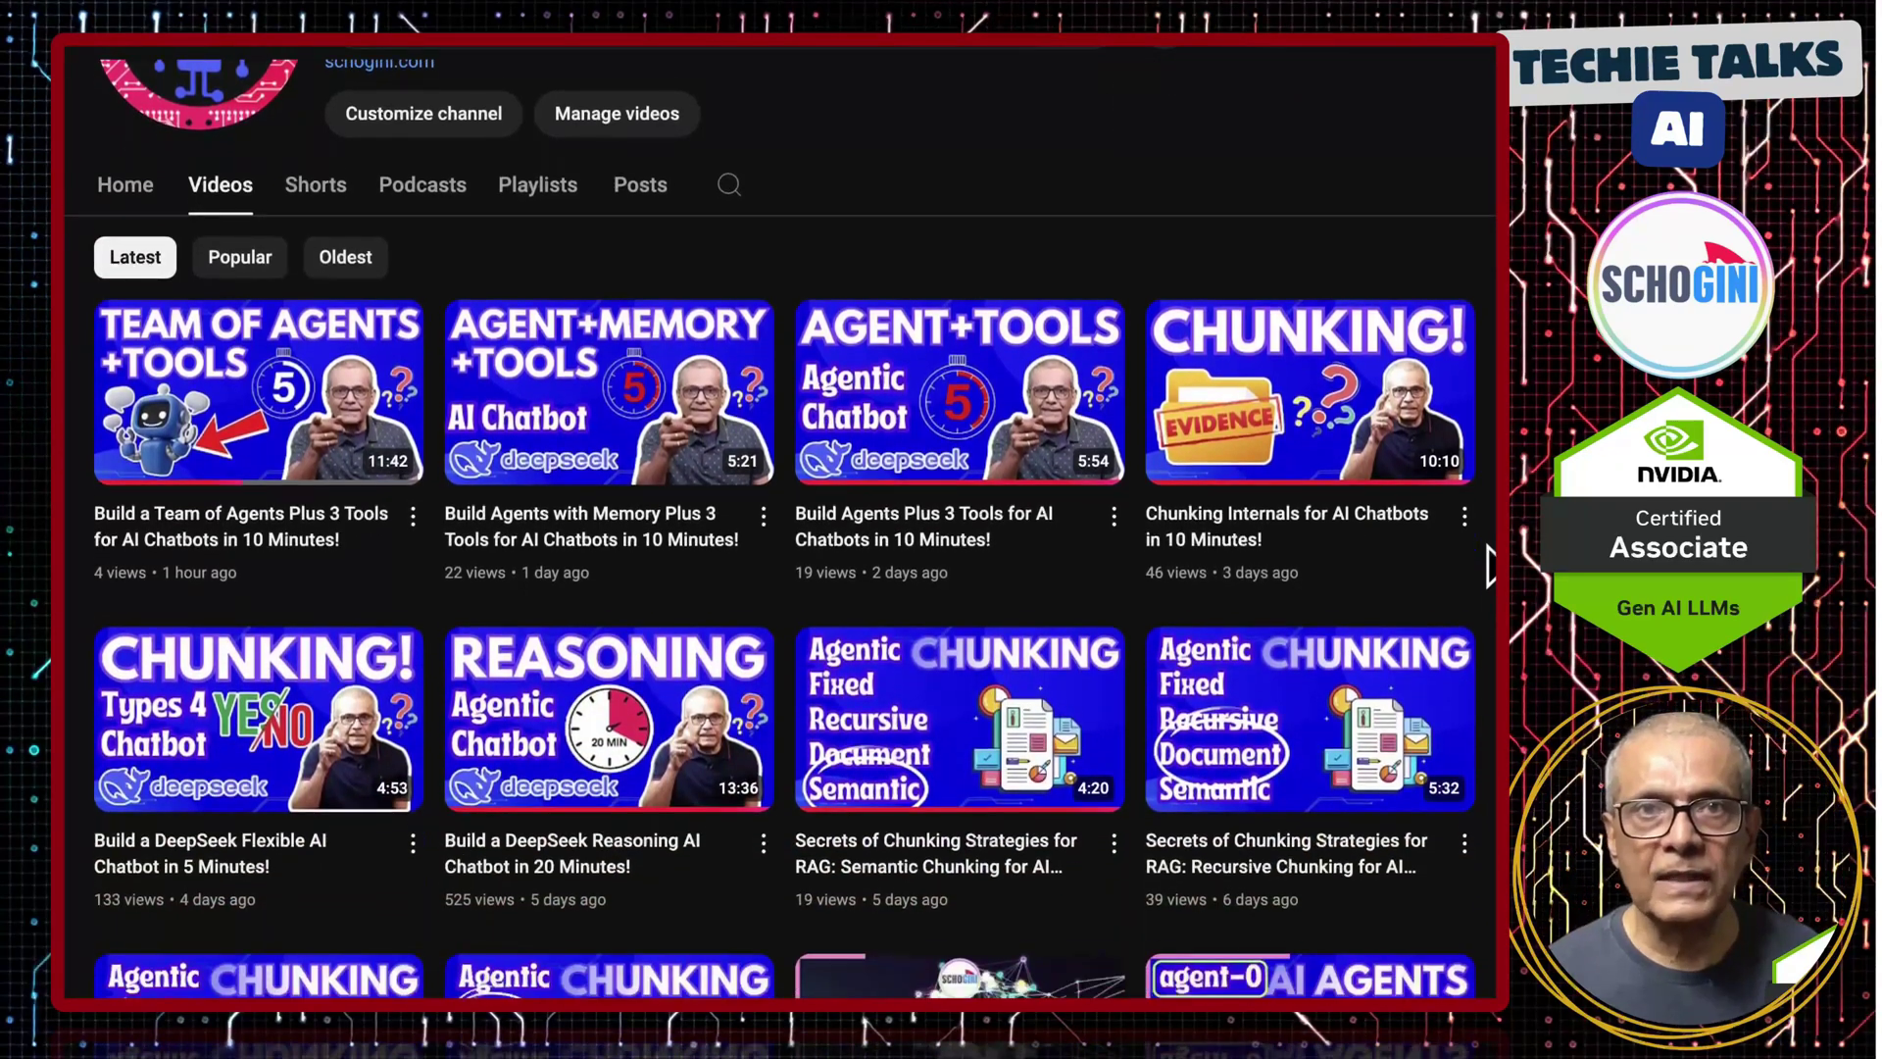
scroll(1489, 565, down, 1)
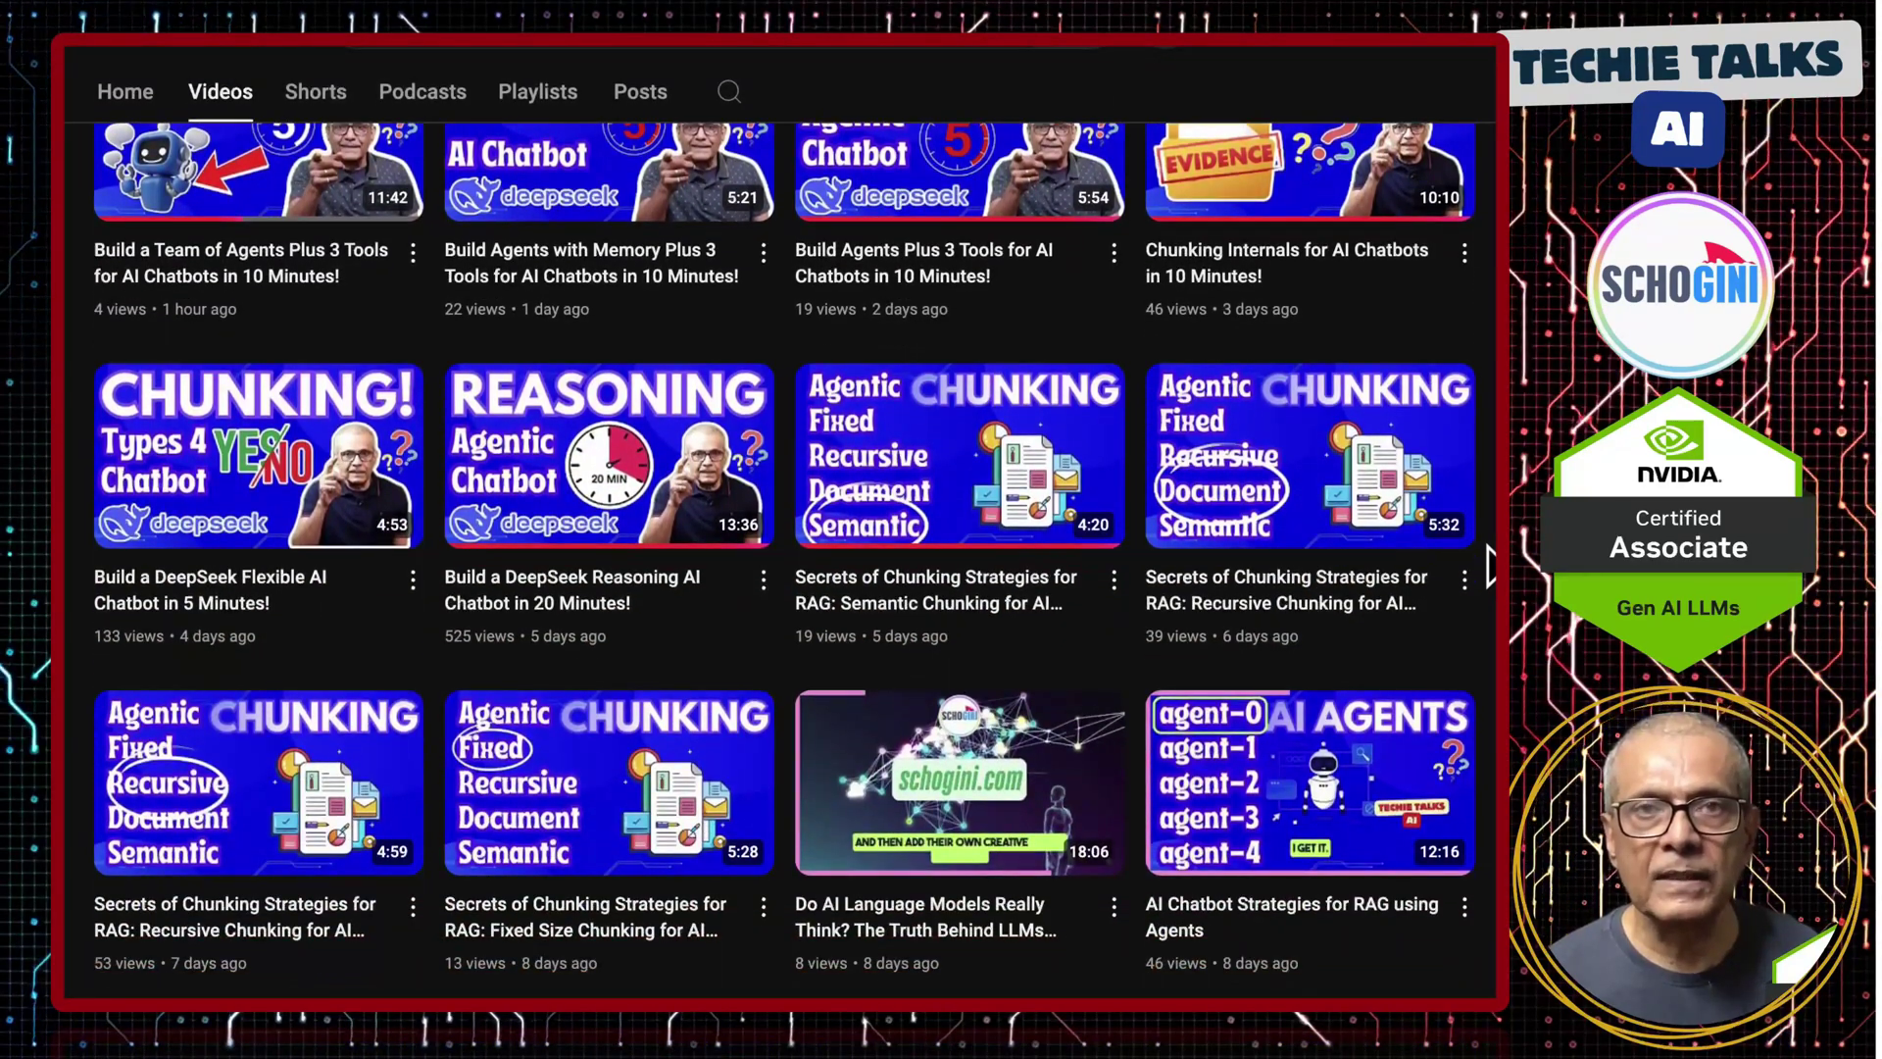
scroll(1488, 564, down, 1)
scroll(1489, 565, down, 3)
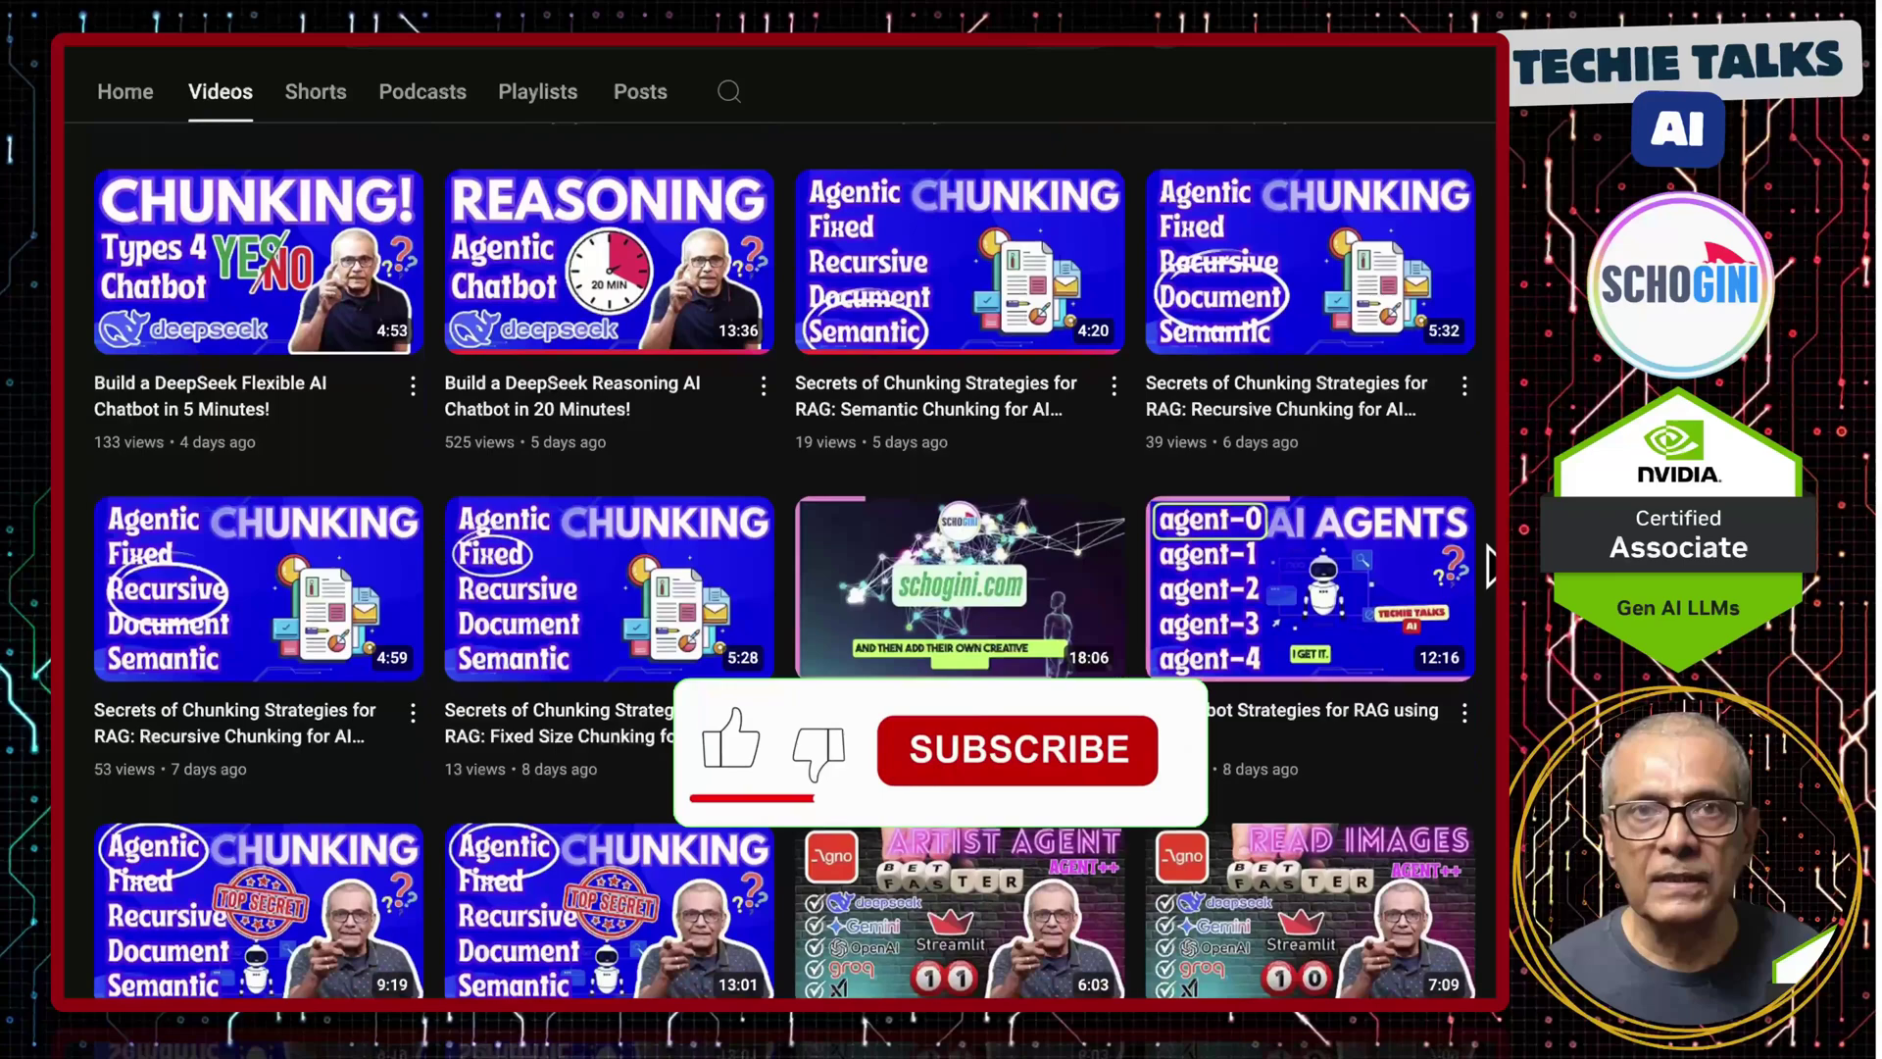
scroll(1489, 564, down, 3)
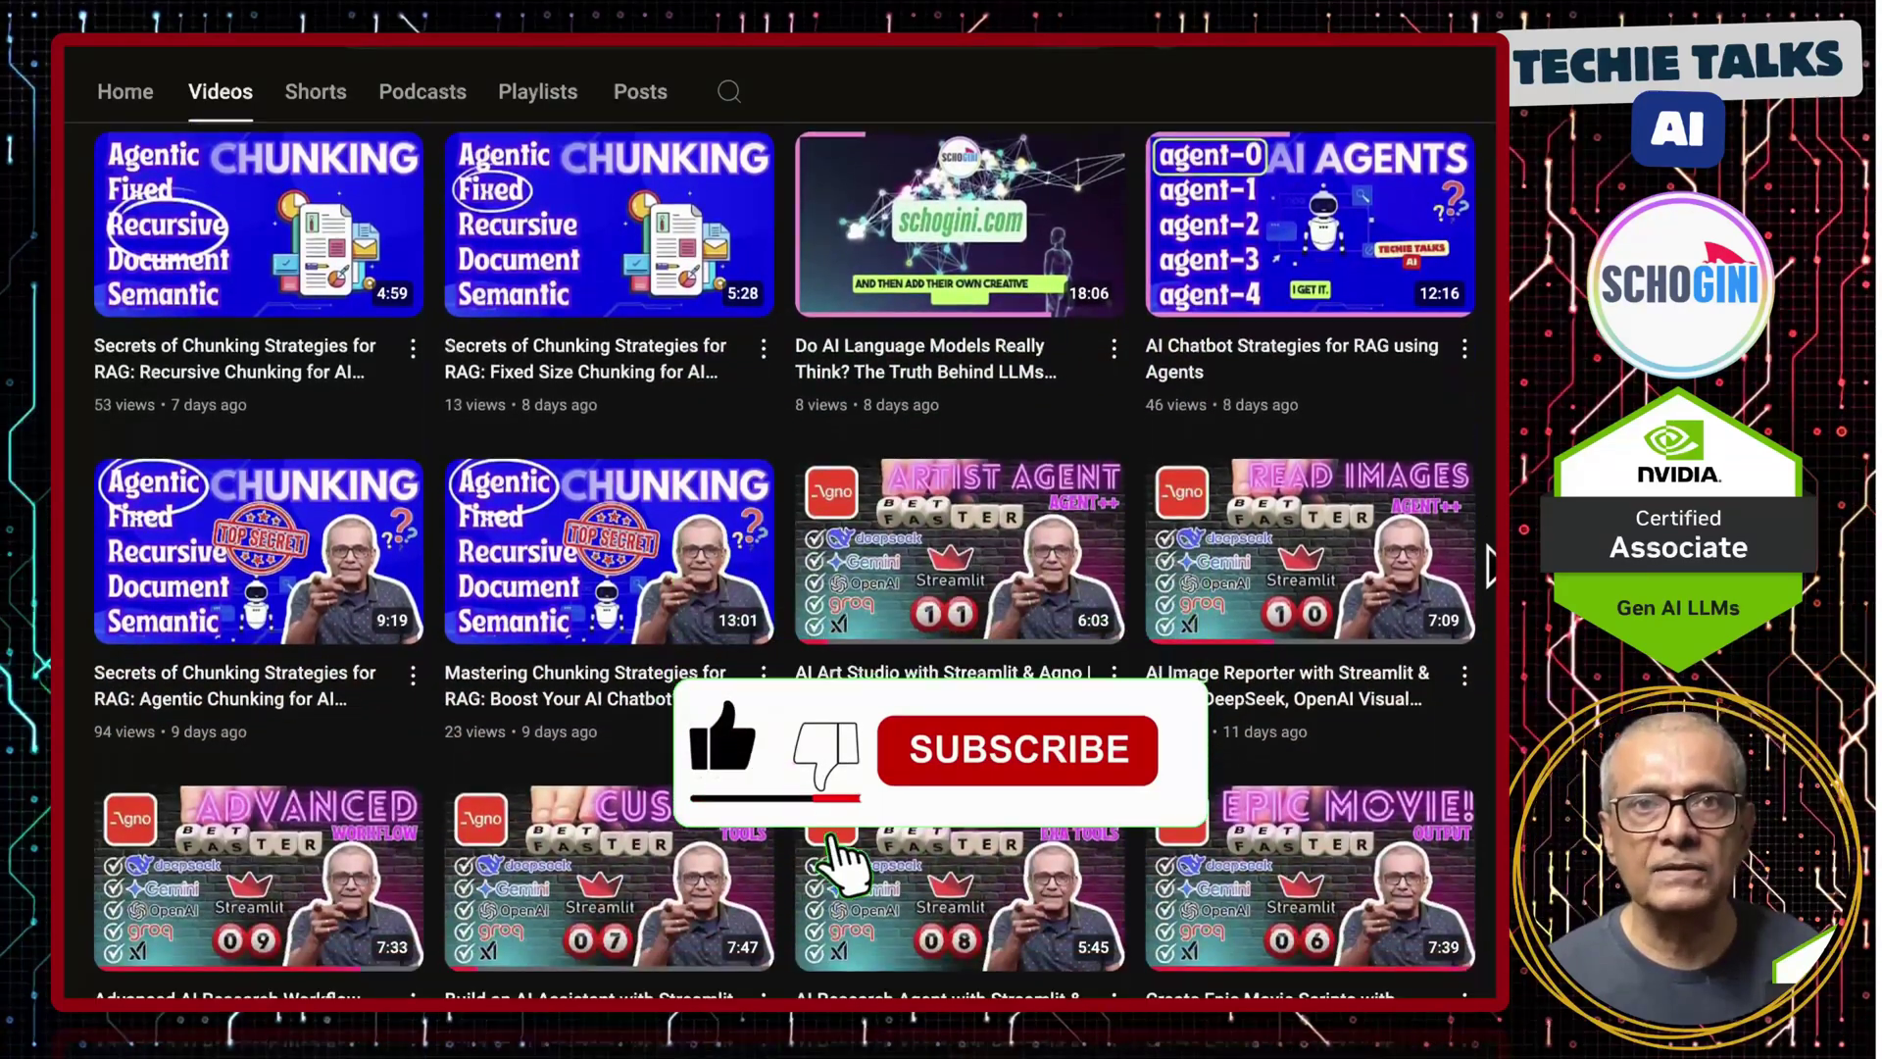
scroll(1489, 565, down, 4)
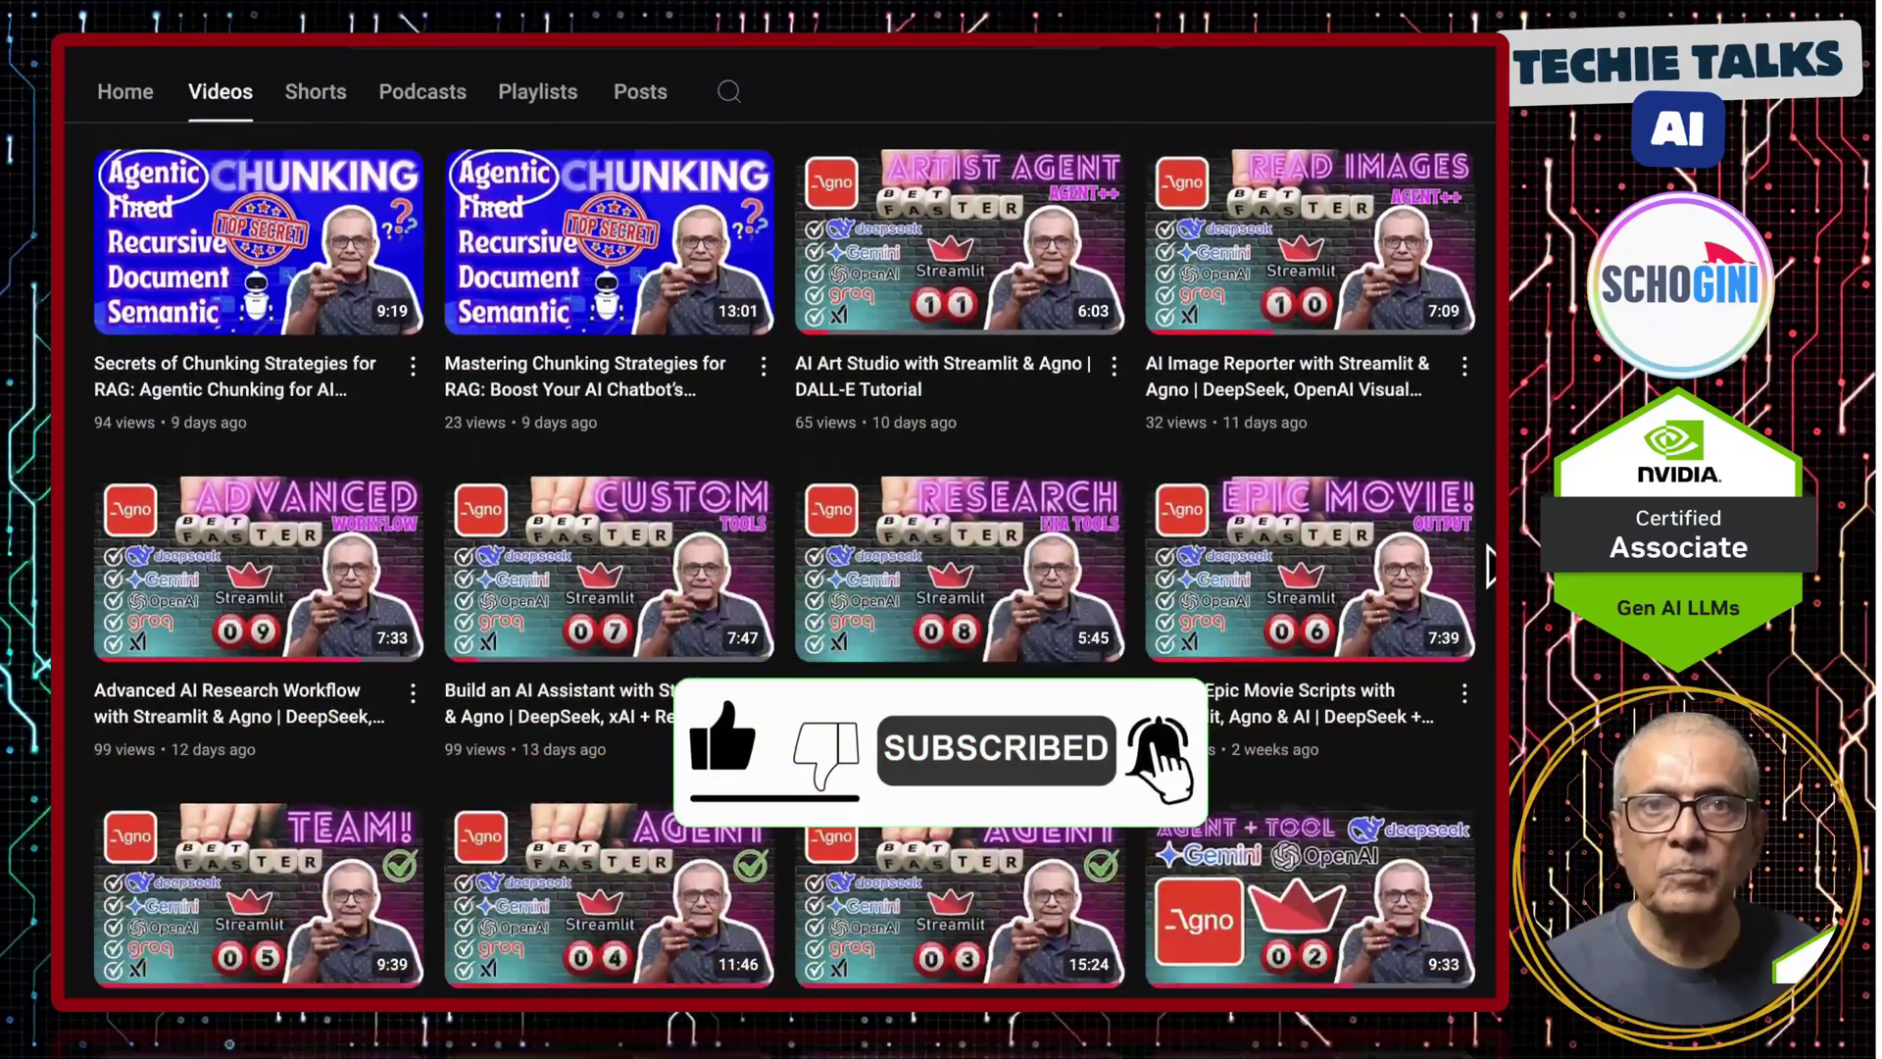
scroll(1489, 565, down, 2)
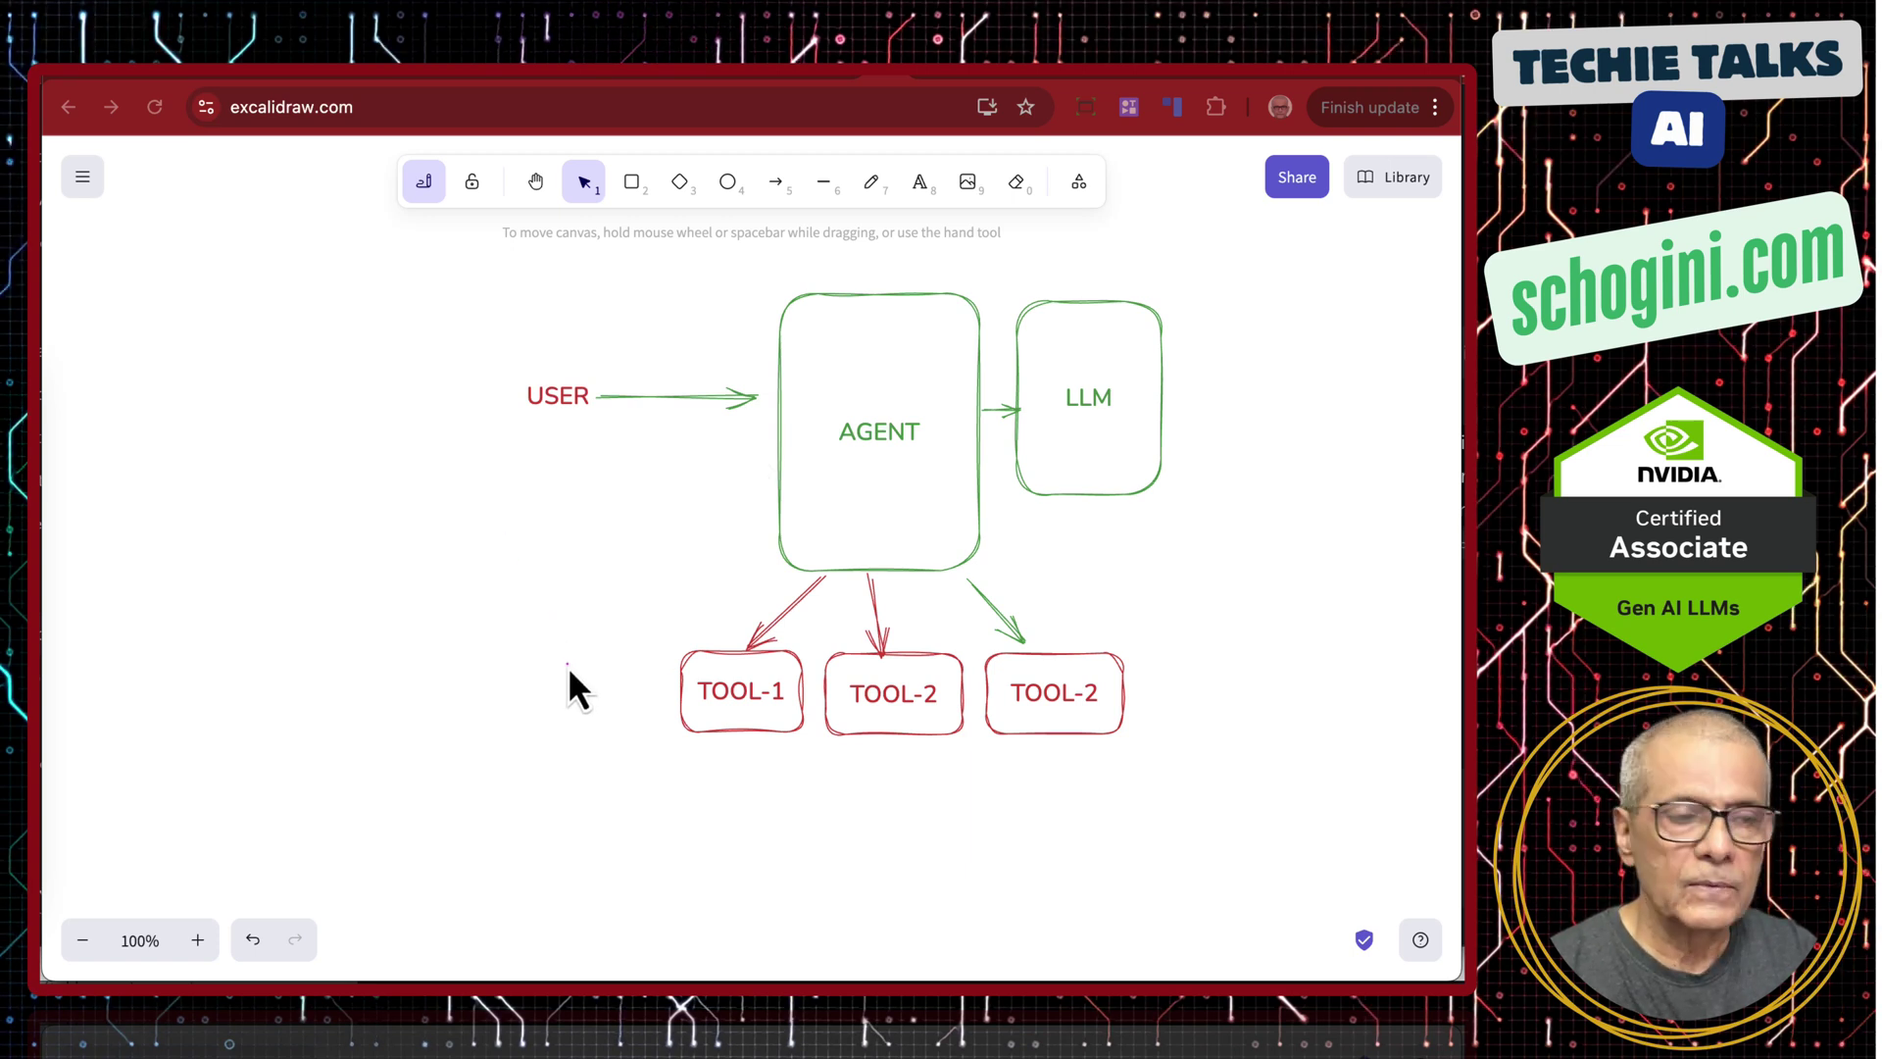
Mark the three tool boxes in the Excalidraw diagram with ticks and handwrite WEB, CALC and BOOKING beneath them
drag(651, 742, 699, 716)
drag(819, 735, 866, 703)
drag(986, 735, 1047, 702)
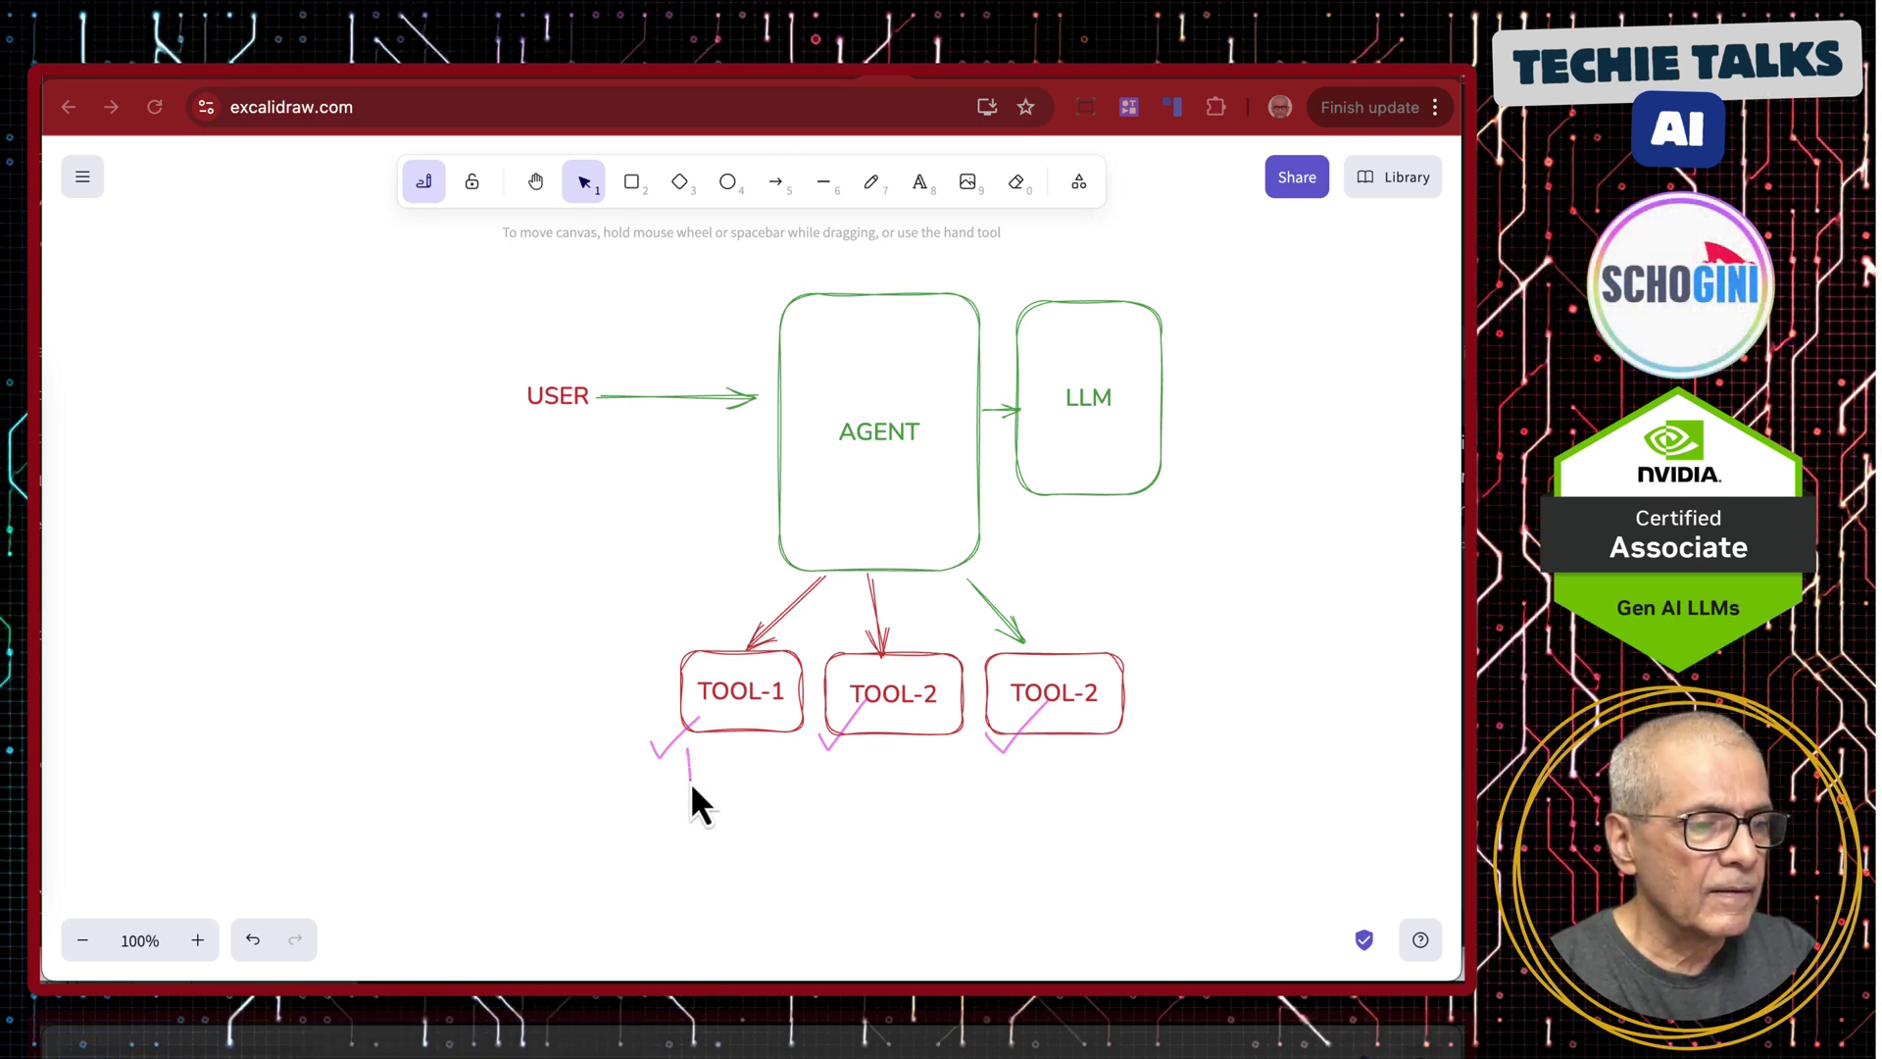
drag(716, 766, 749, 771)
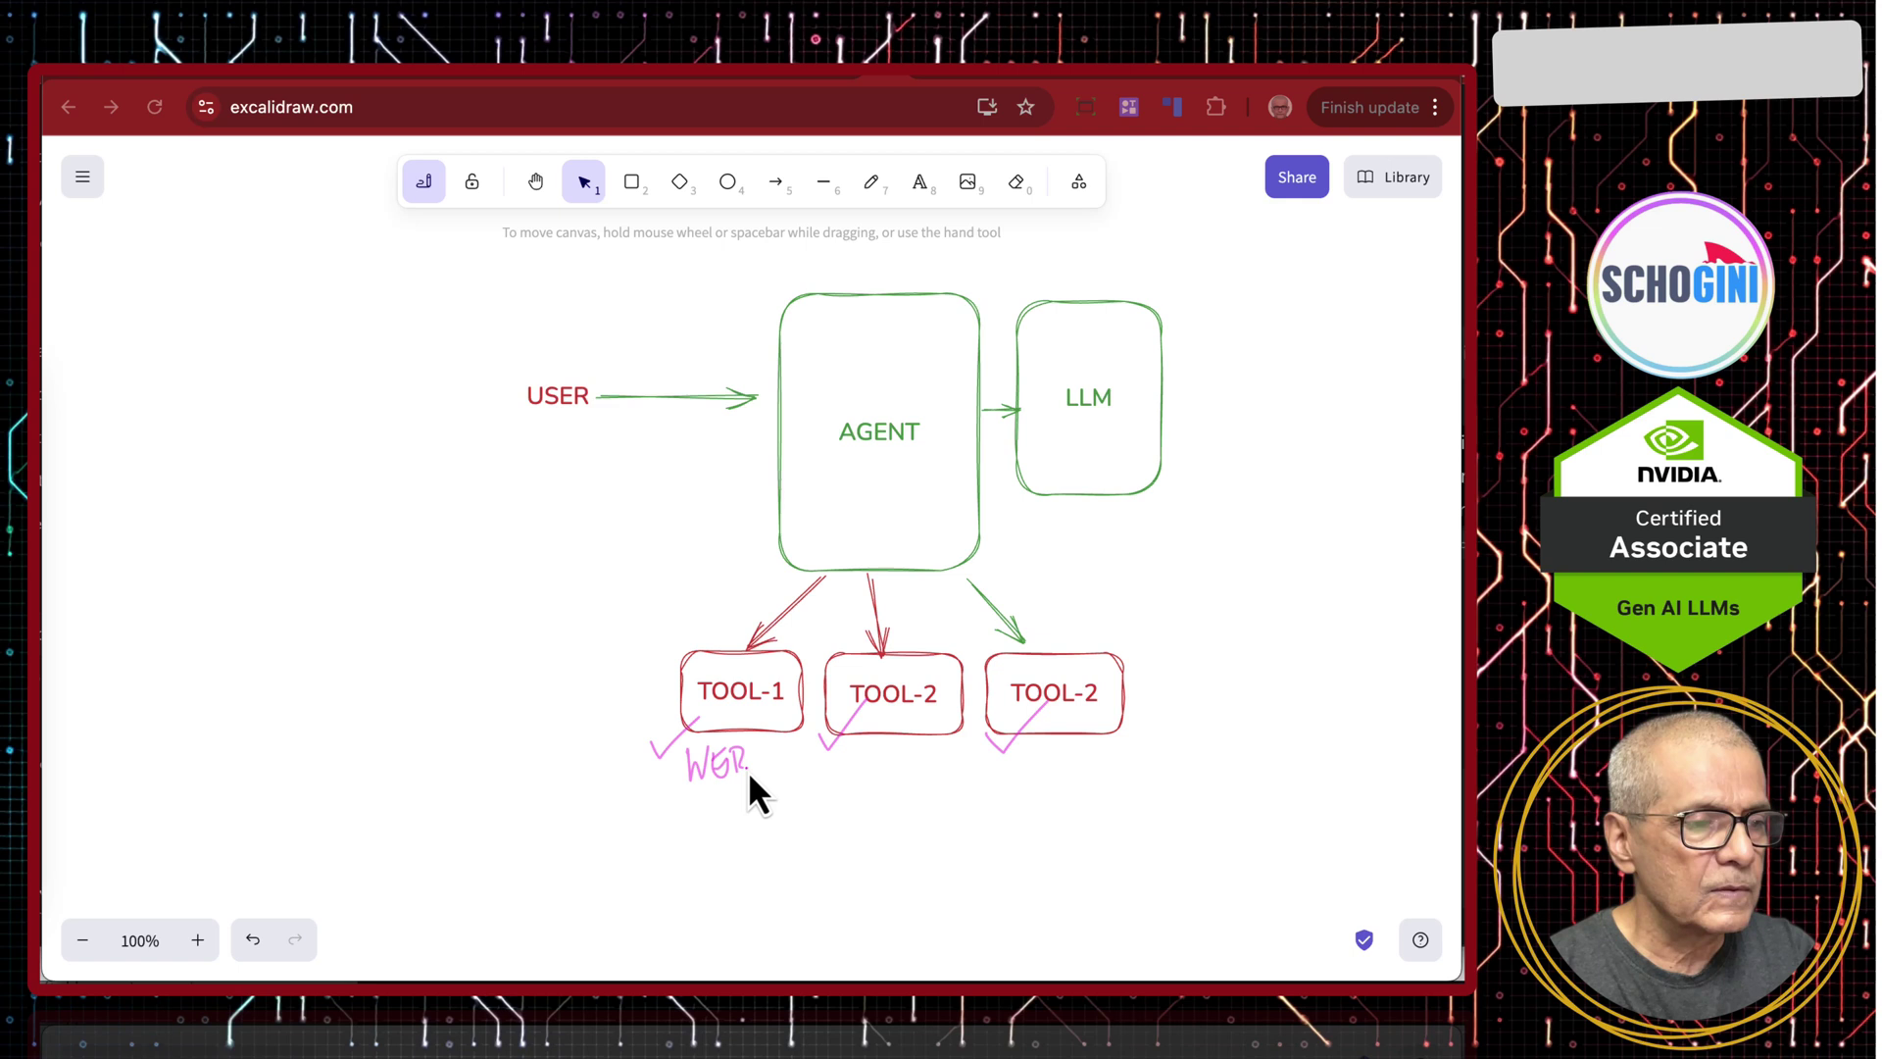
mouse_move(861, 755)
mouse_down()
mouse_move(867, 770)
mouse_move(920, 745)
mouse_move(1133, 767)
mouse_up()
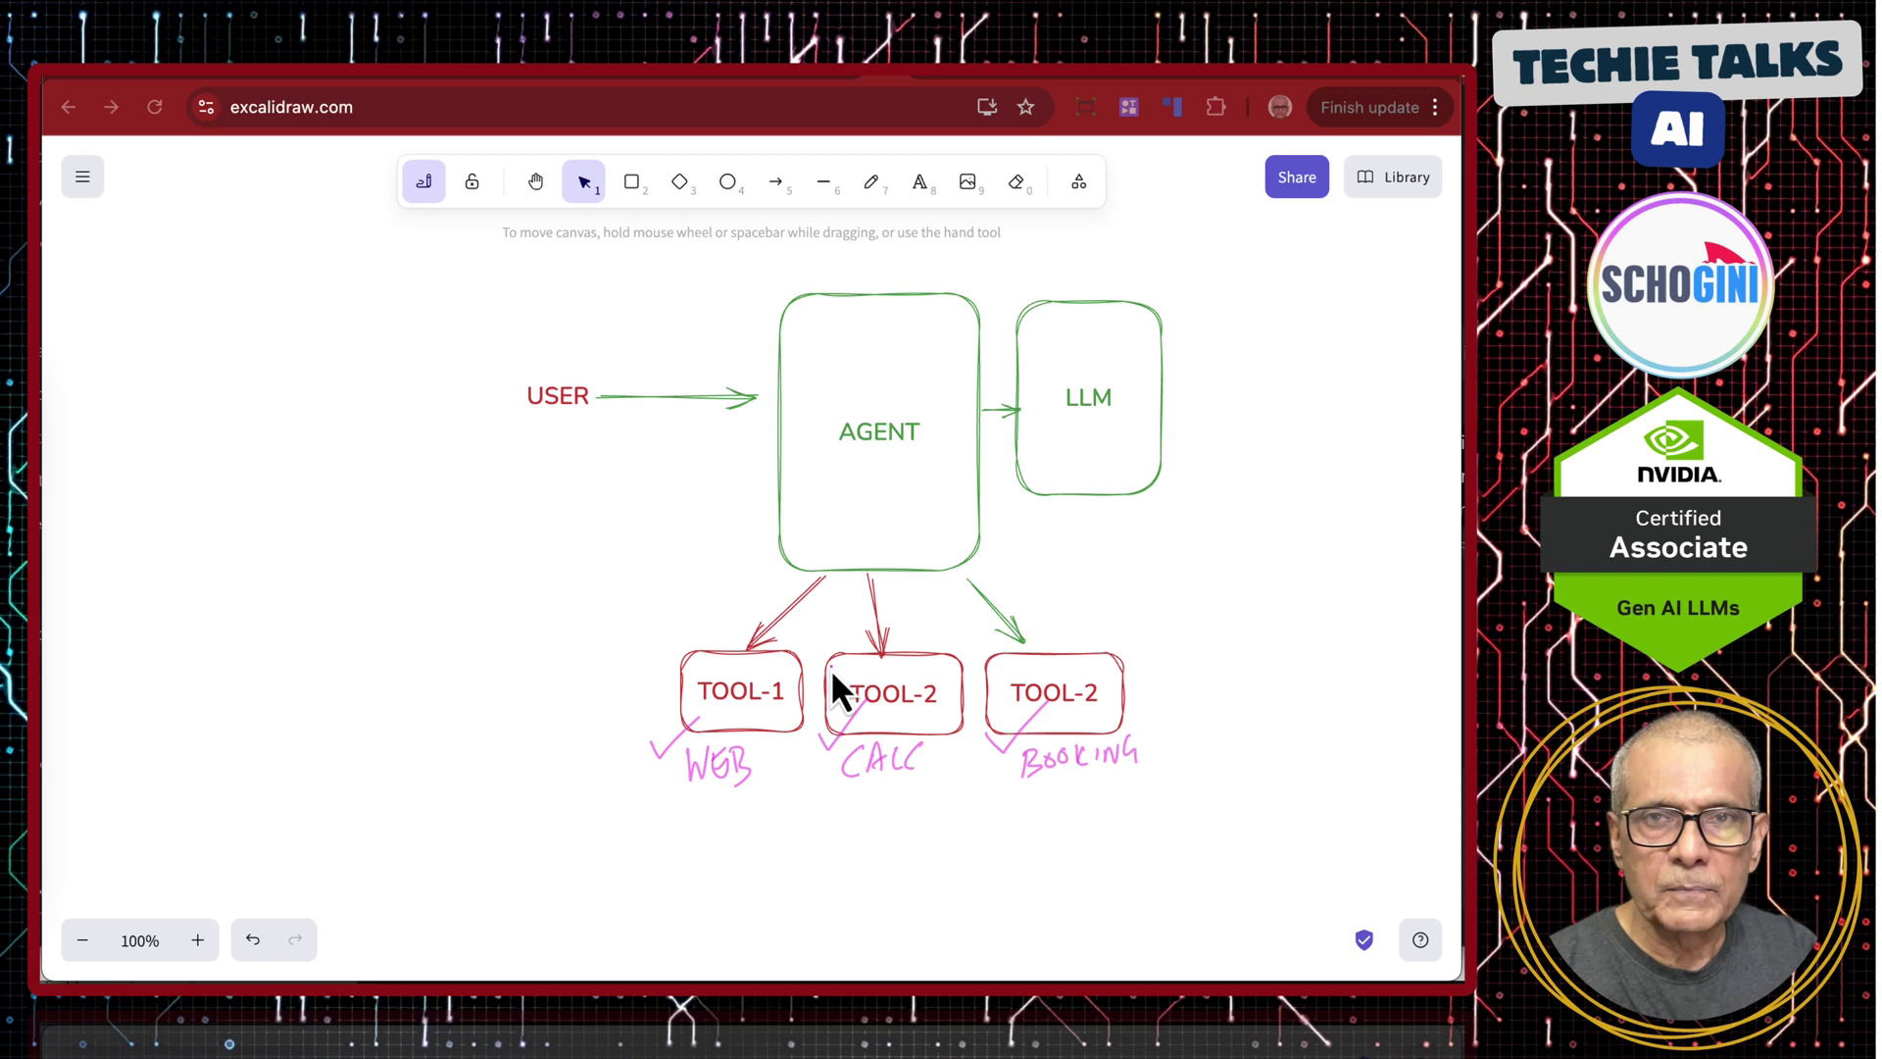
click(767, 743)
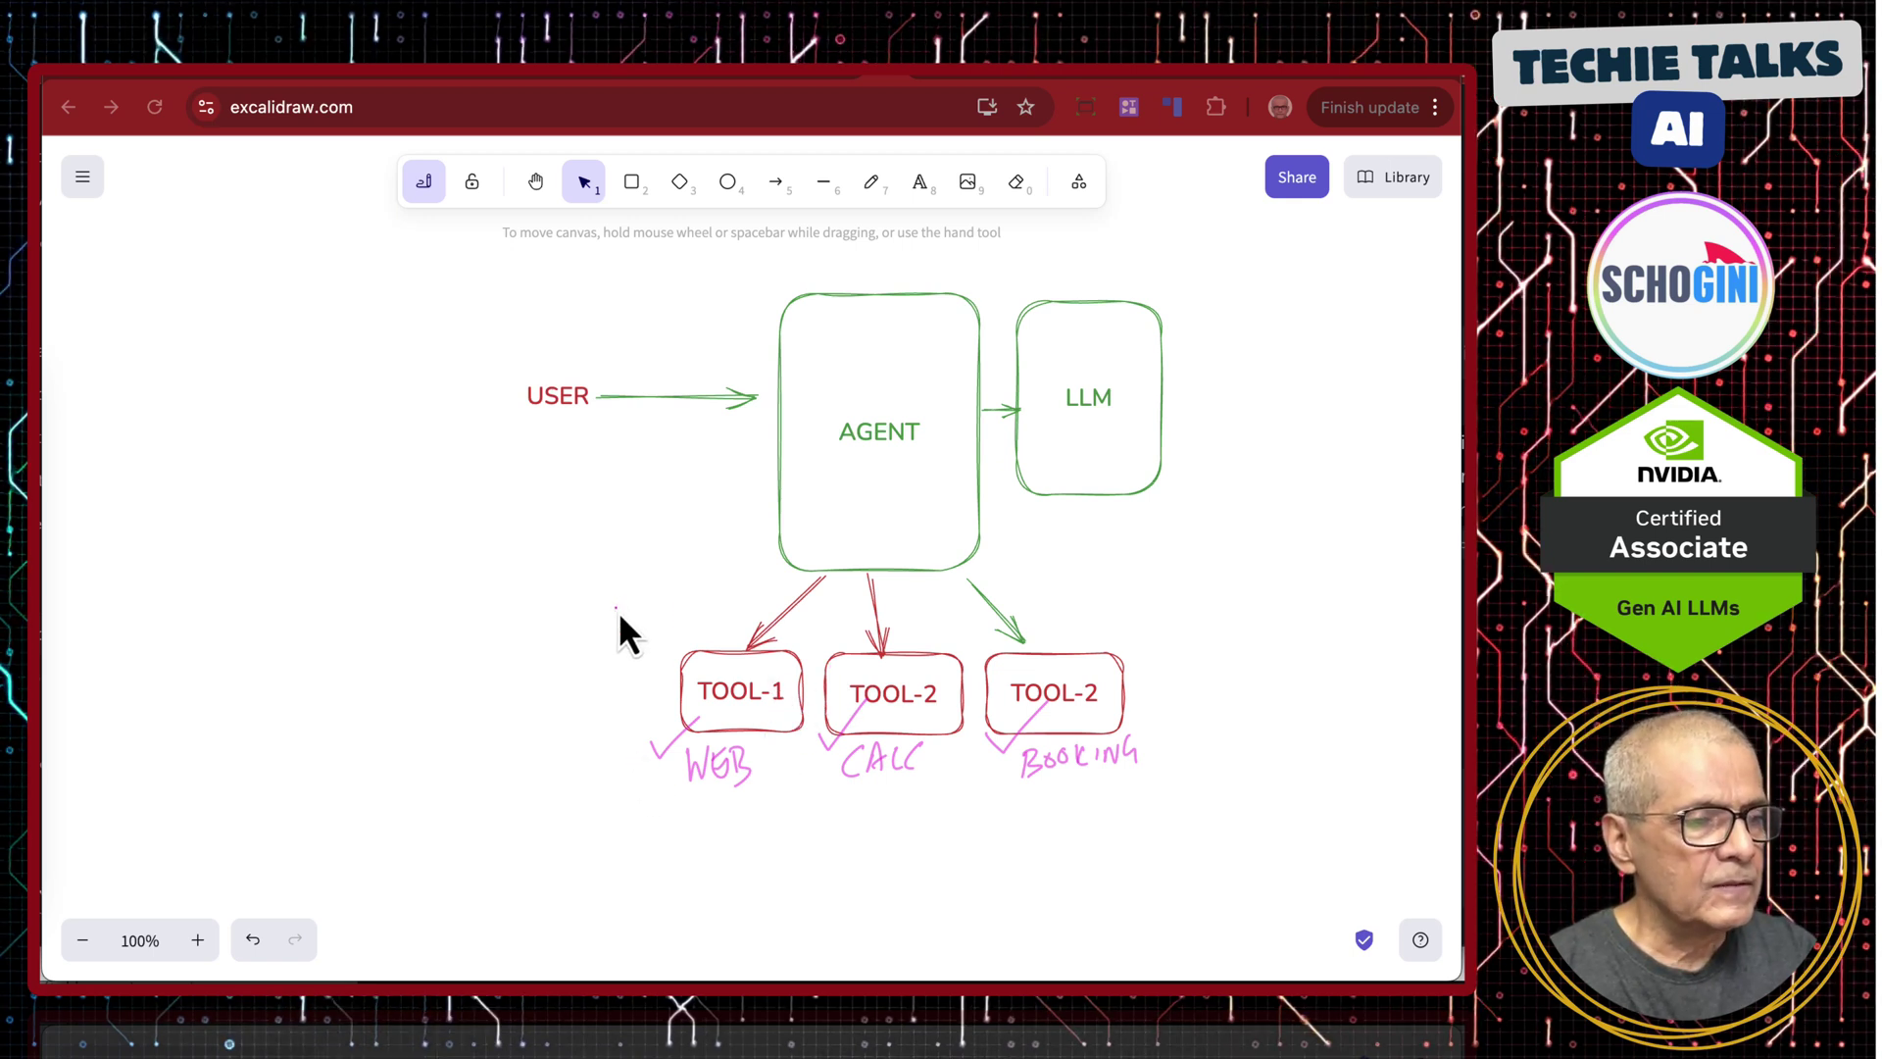
Frame the three labelled tool boxes with one rectangle and handwrite TIED above it
drag(618, 608, 1182, 809)
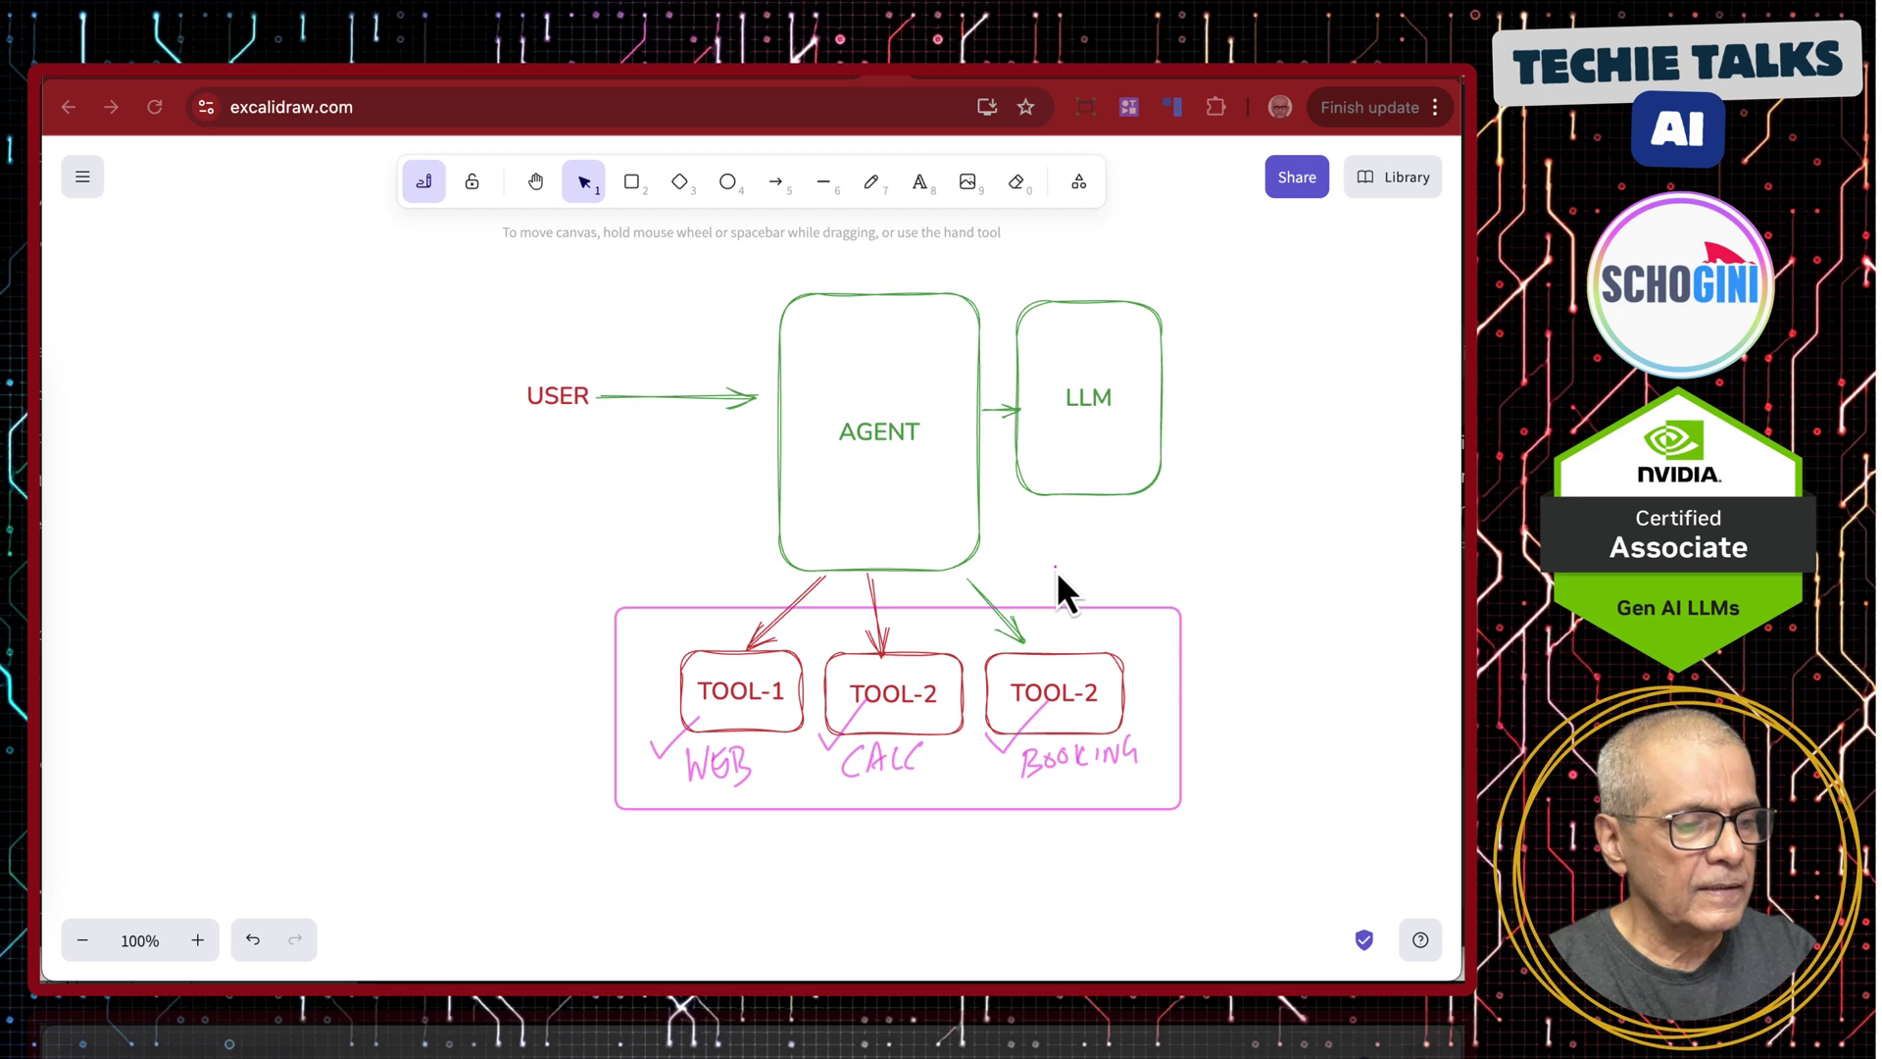
drag(1033, 569, 1114, 585)
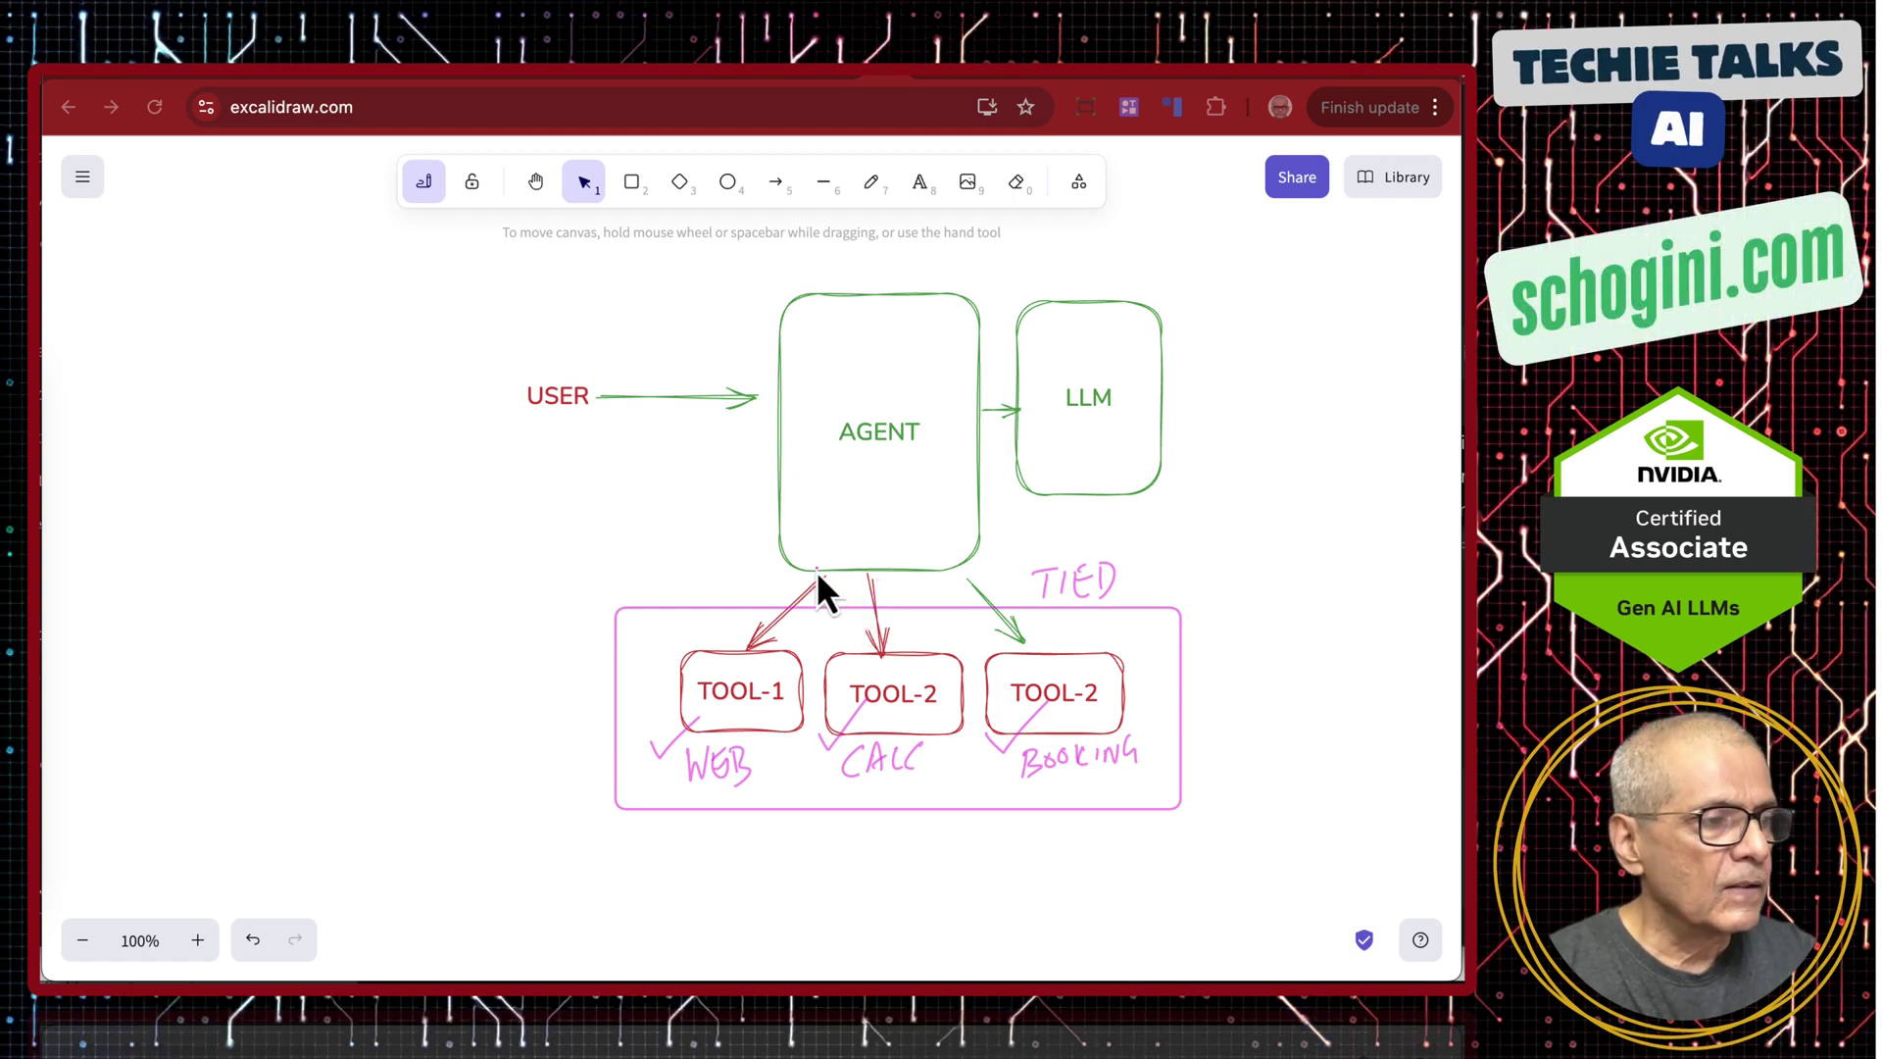
Trace over the three arrows from AGENT to the tools, circle each tool box, and mark the arrows' starting points
drag(826, 564, 767, 632)
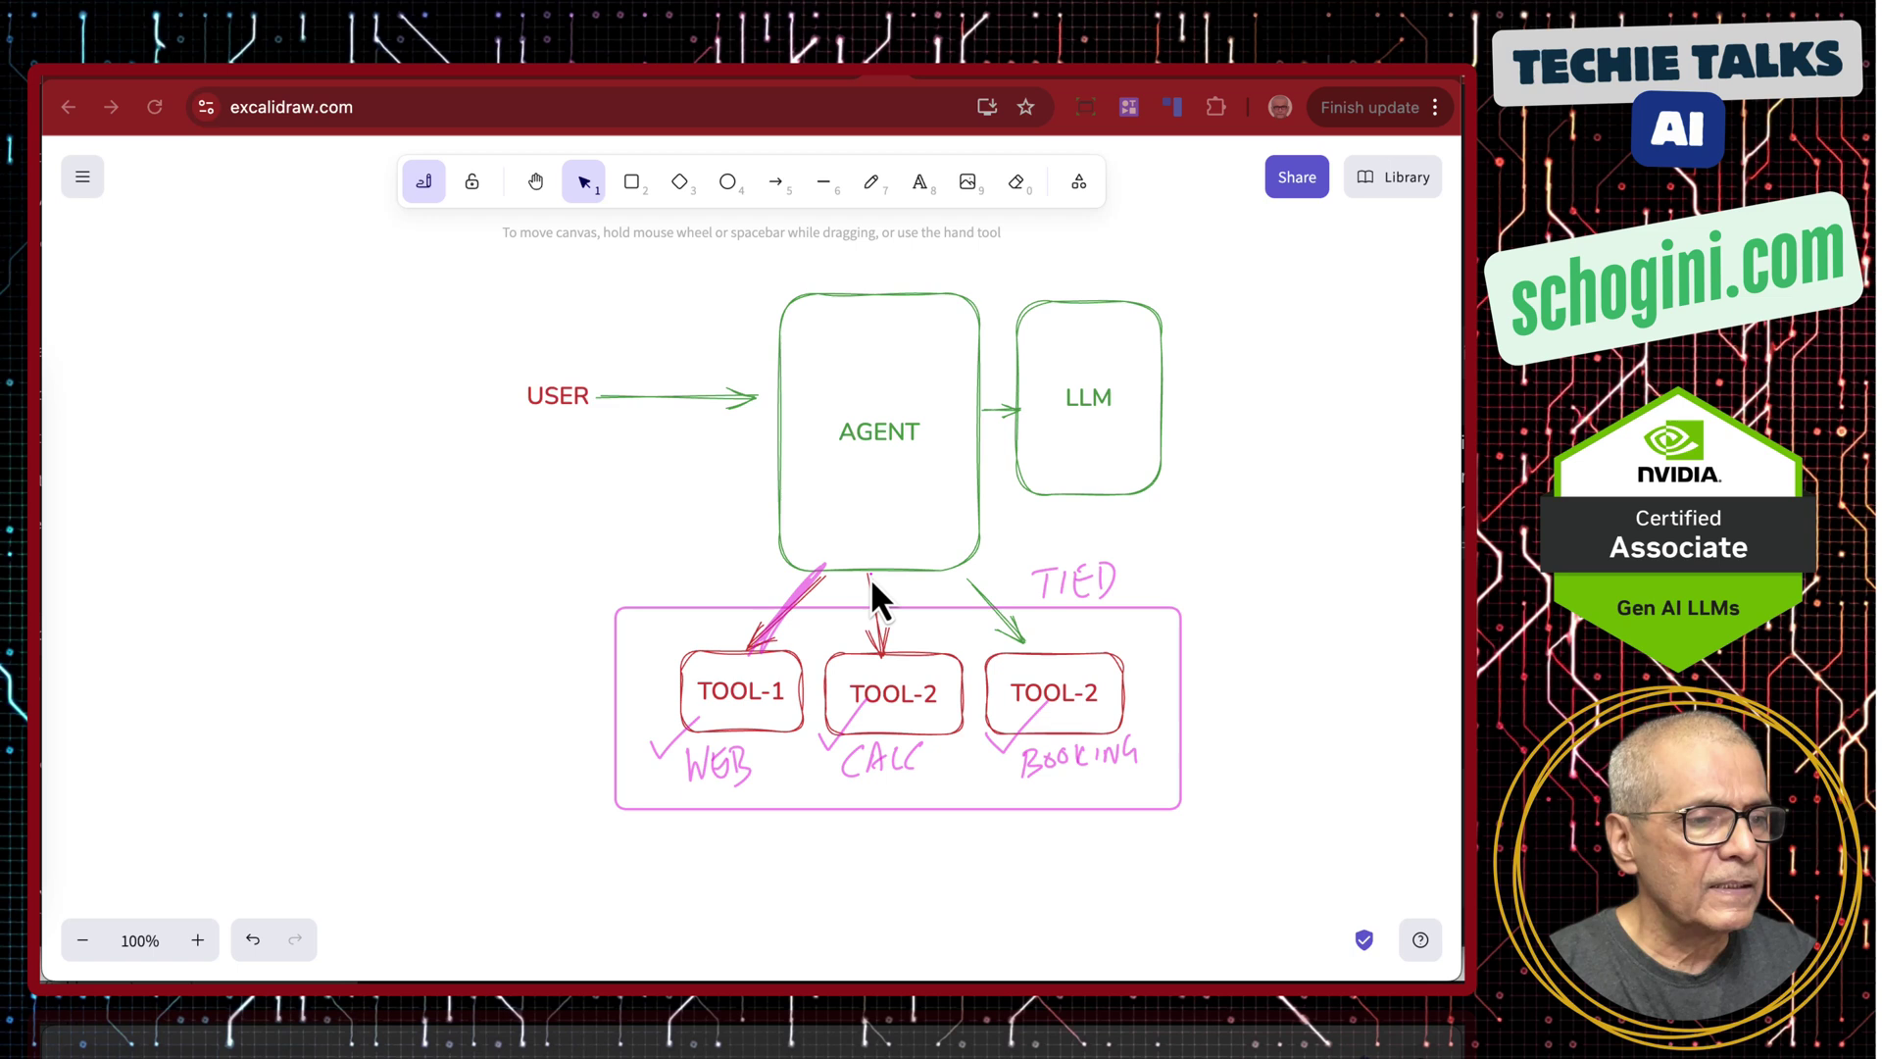
drag(871, 579, 882, 655)
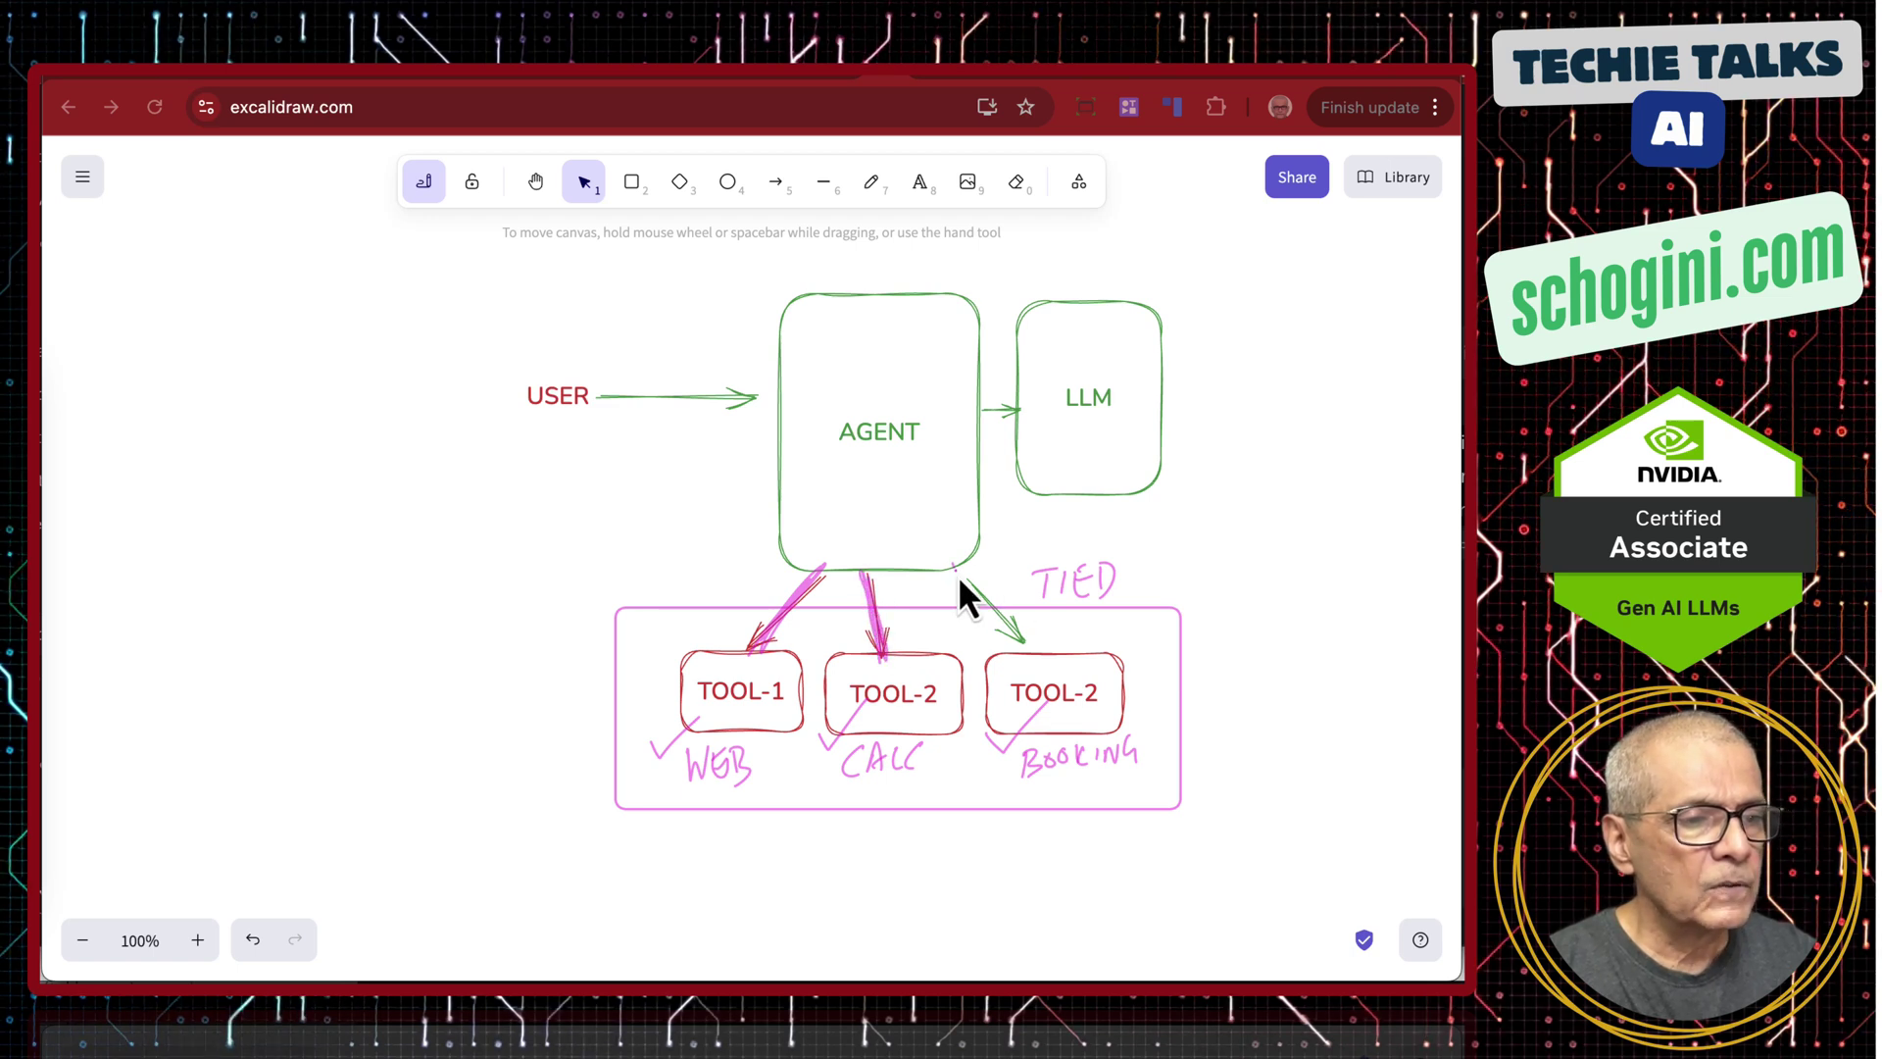
drag(957, 573, 1024, 657)
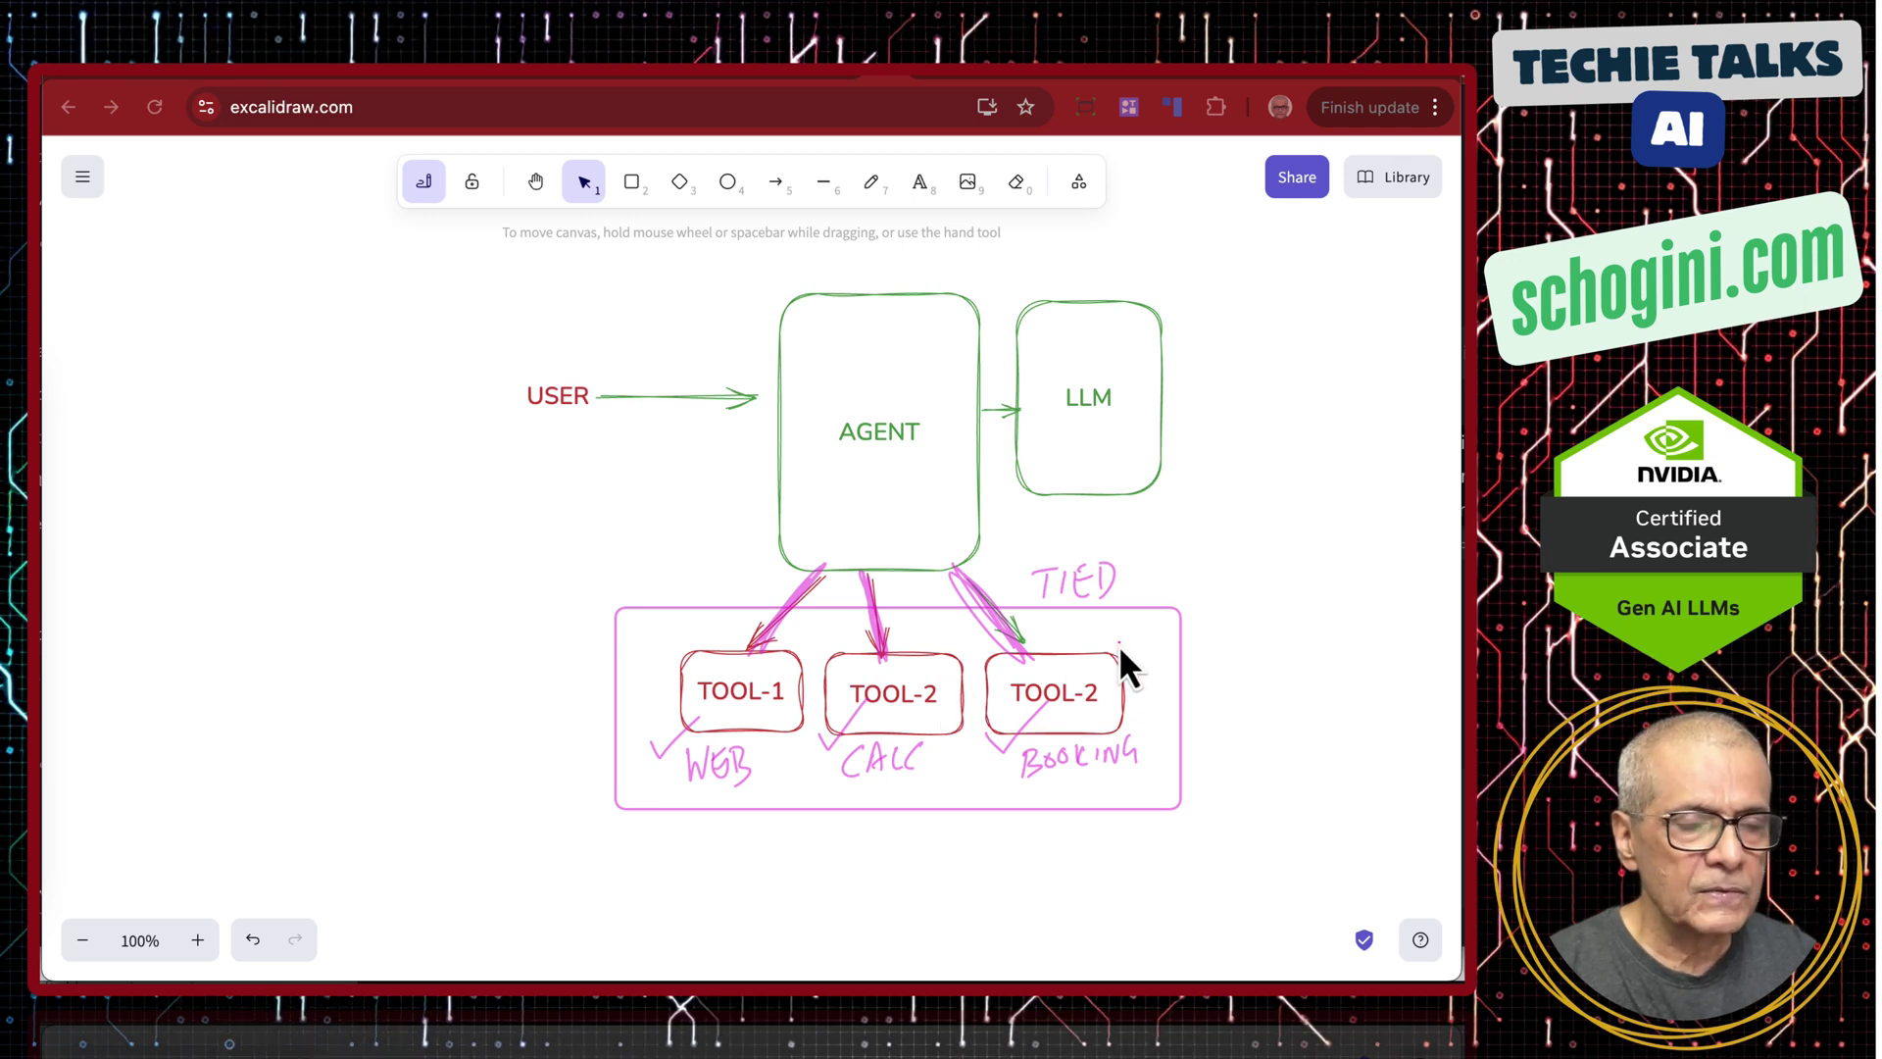
drag(1120, 647, 761, 710)
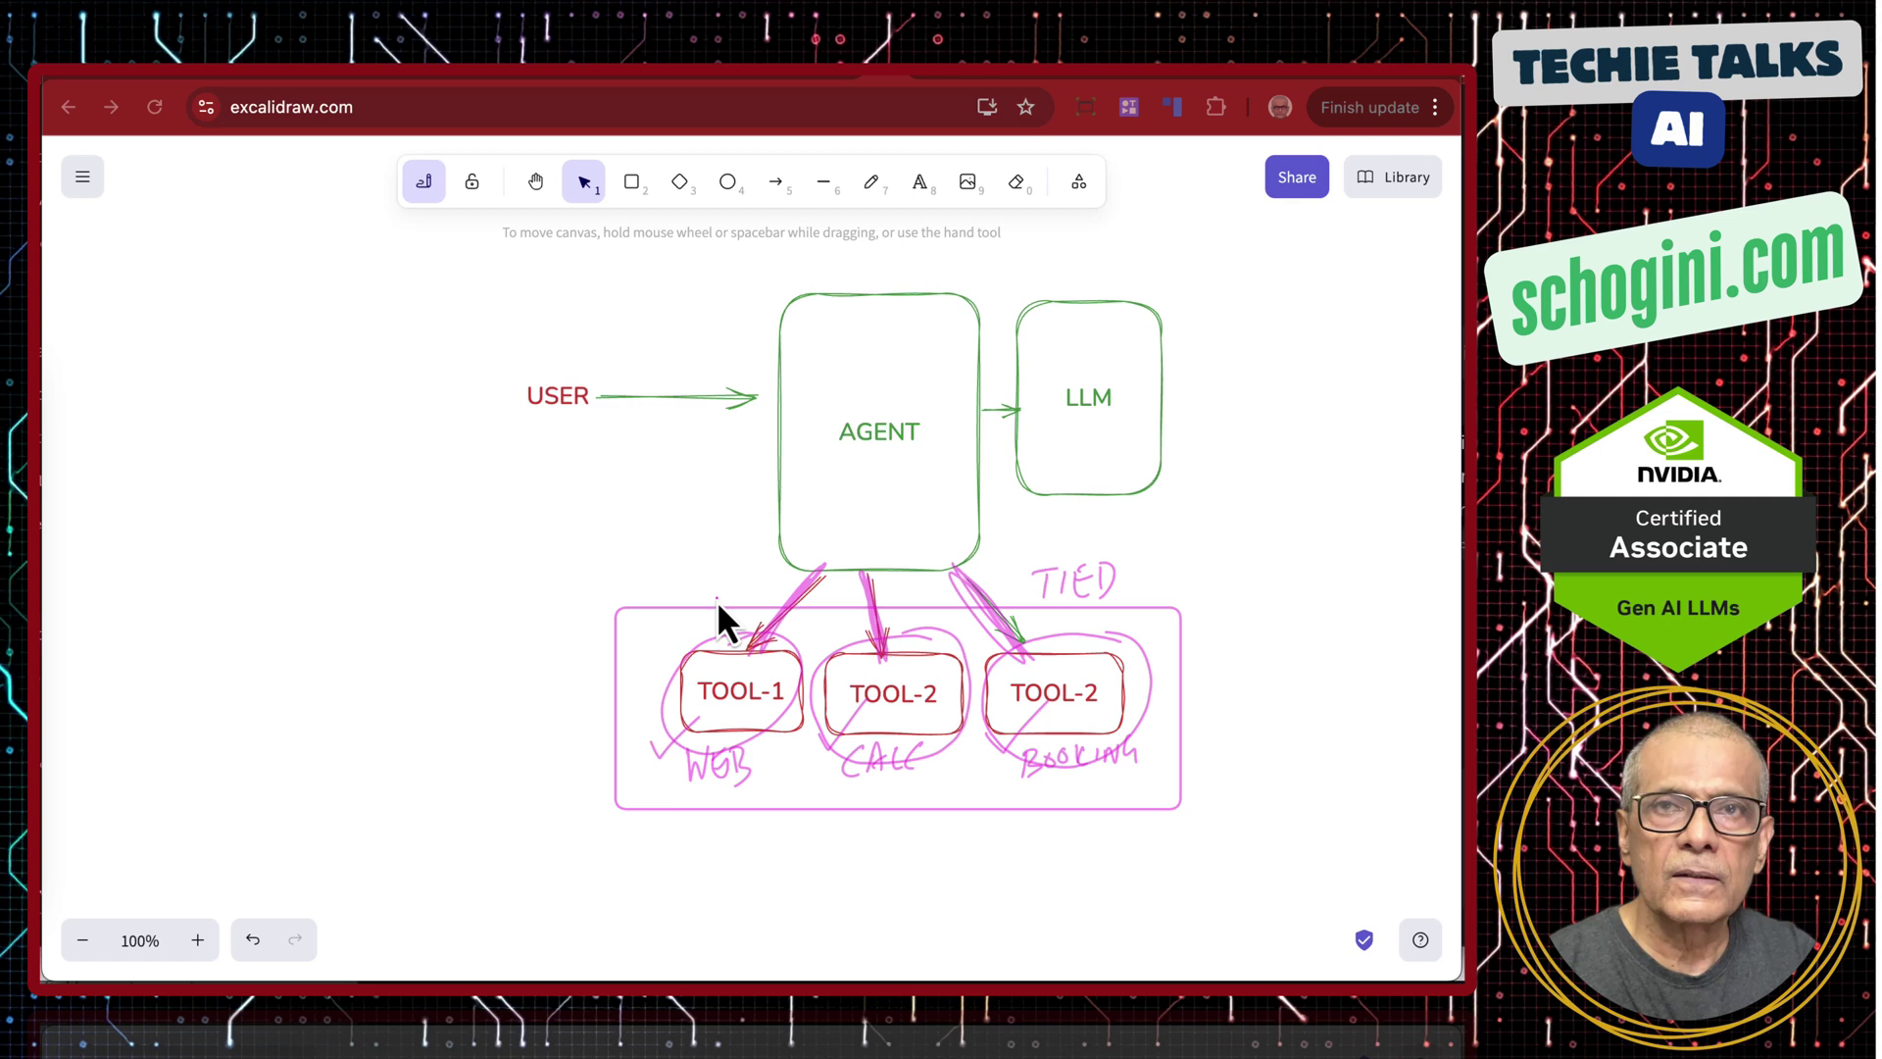
drag(949, 534, 949, 562)
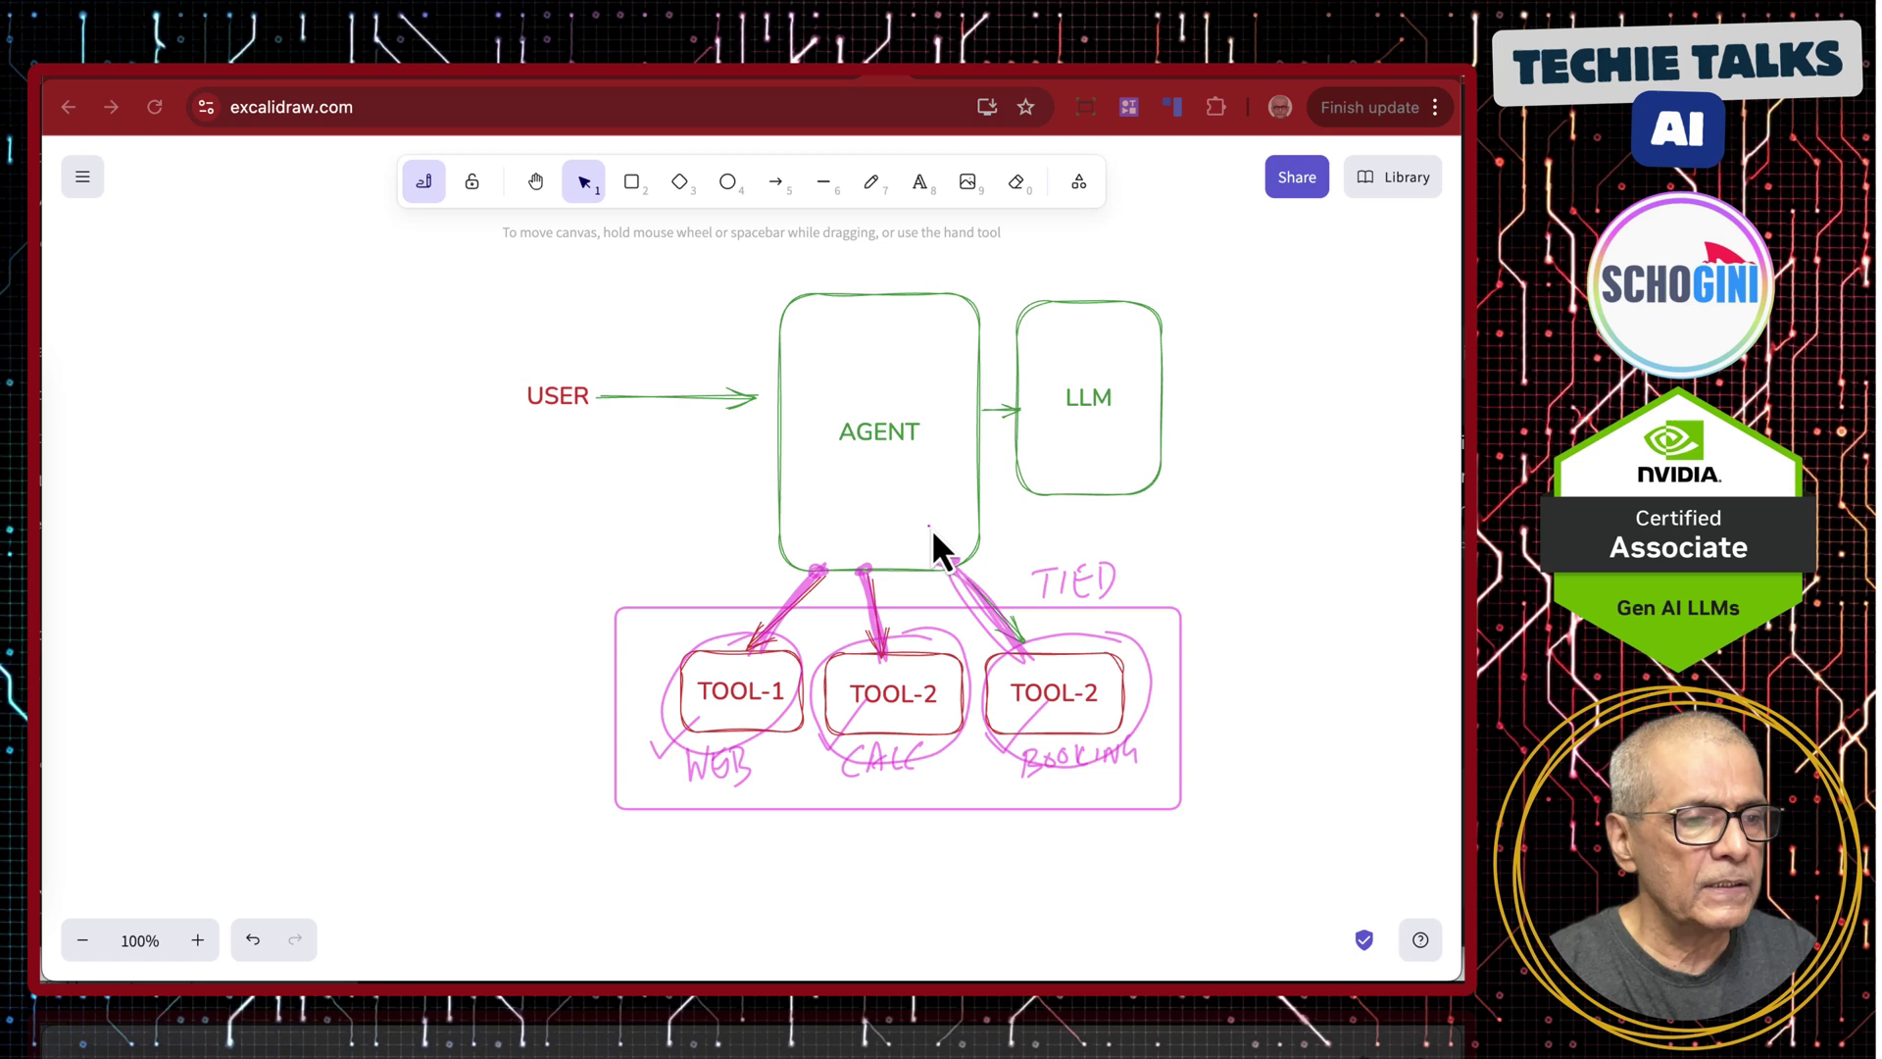
drag(942, 555, 945, 561)
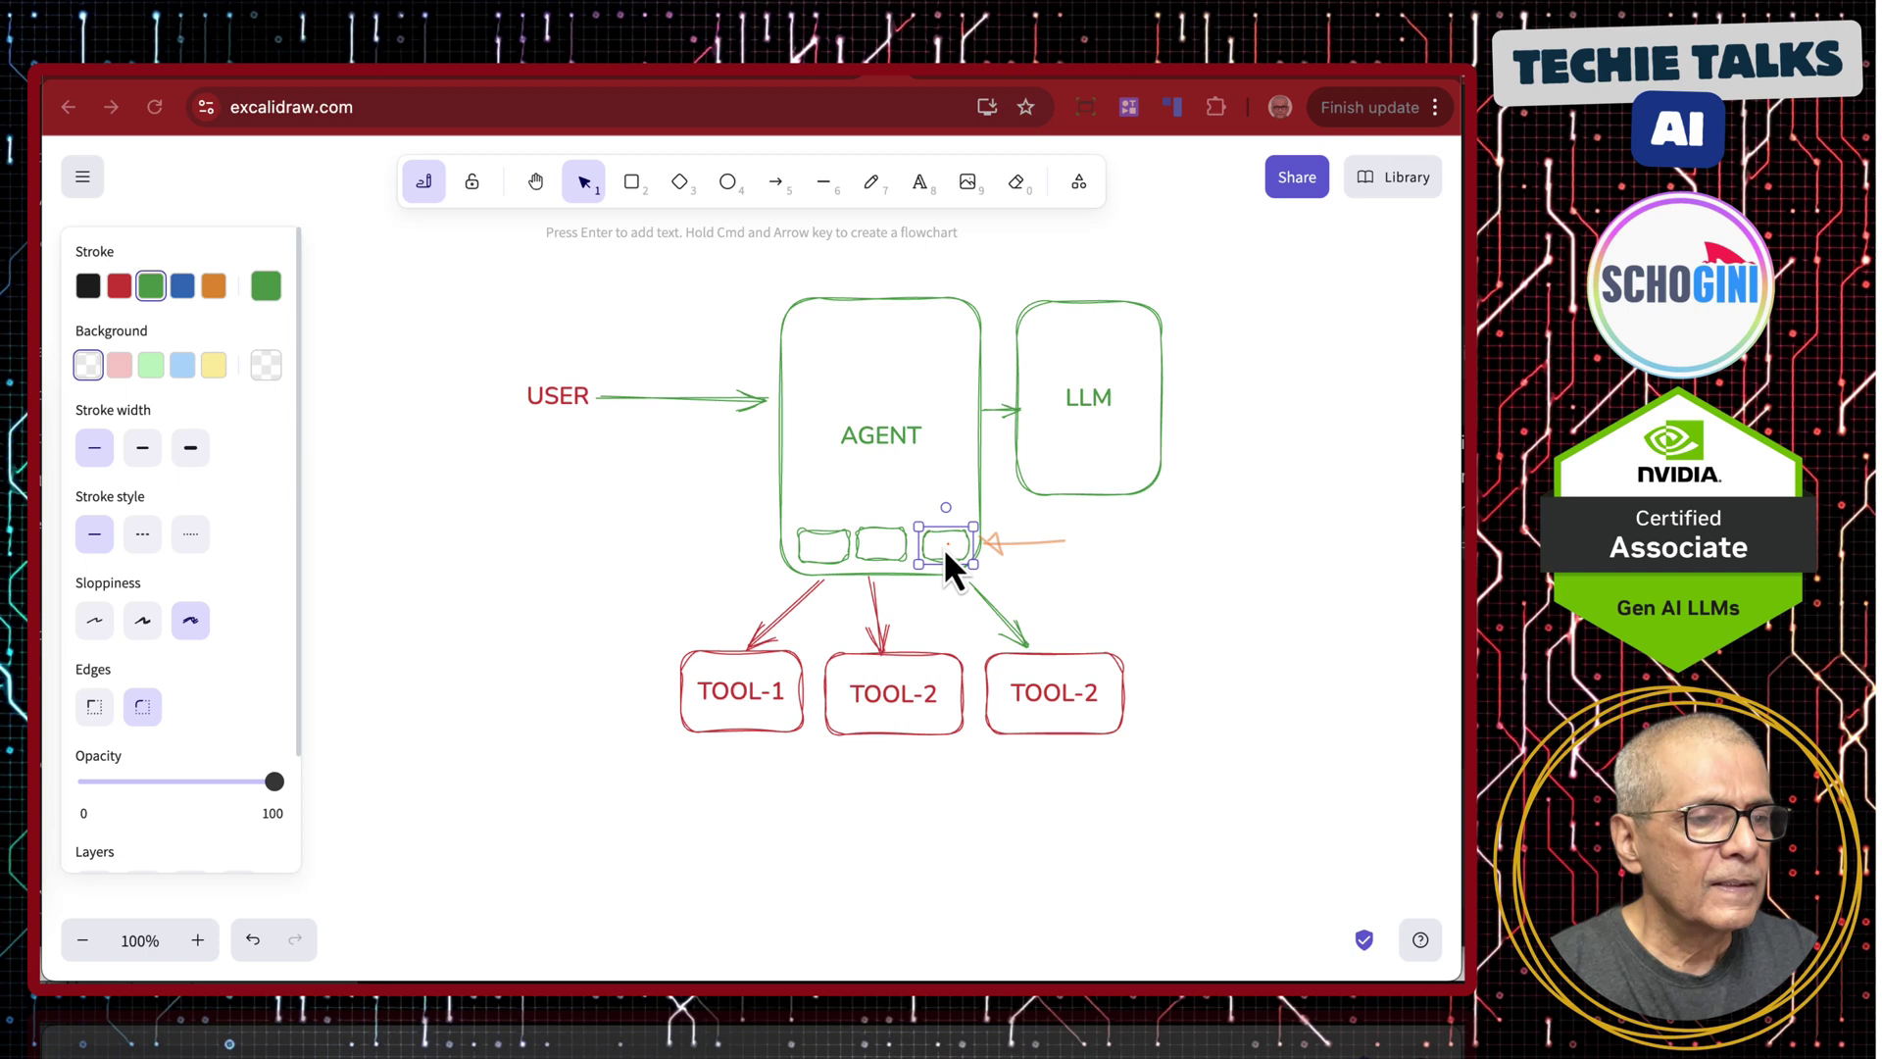
Handwrite MCP CLIENTS beside the small boxes inside AGENT and add a matching label beside the third tool box
drag(1071, 547, 1091, 546)
mouse_move(1100, 540)
mouse_down()
mouse_move(1118, 544)
mouse_move(1086, 567)
mouse_move(1173, 538)
mouse_move(1167, 555)
mouse_up()
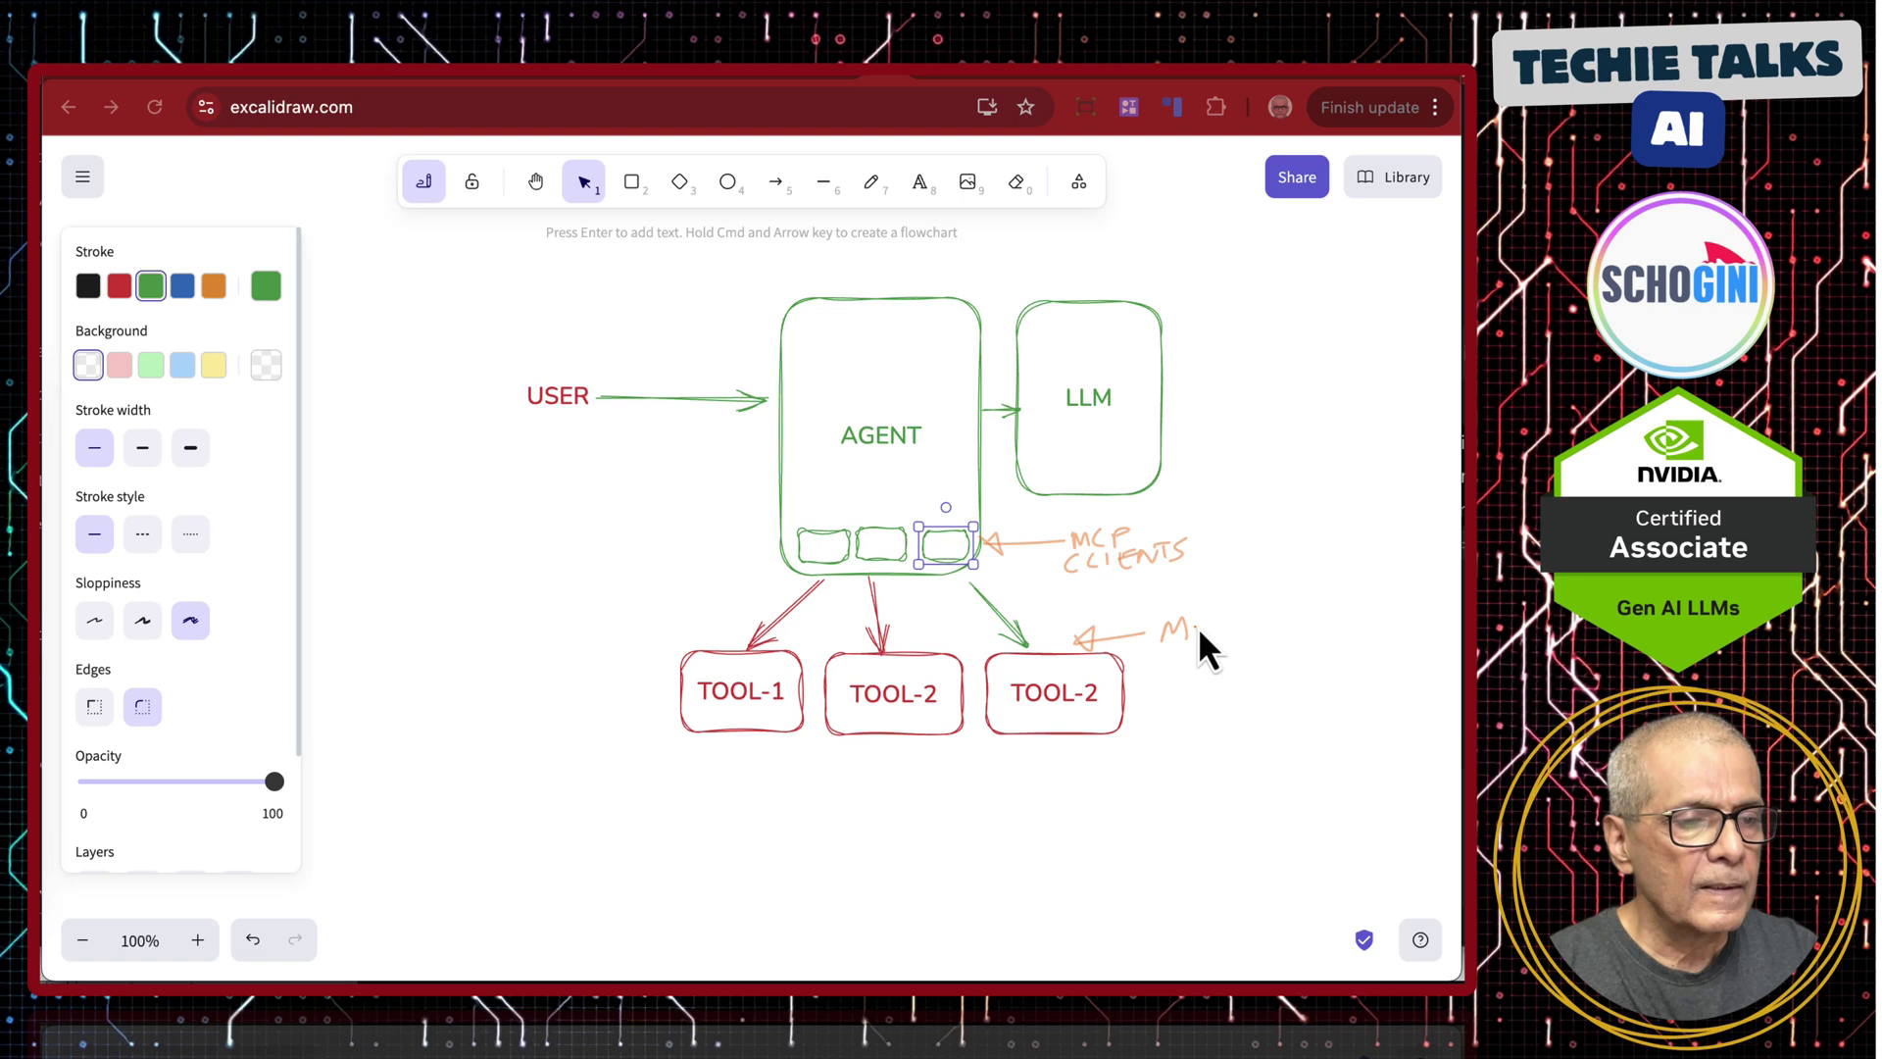
mouse_move(1204, 644)
mouse_down()
mouse_move(1192, 663)
mouse_move(1268, 665)
mouse_up()
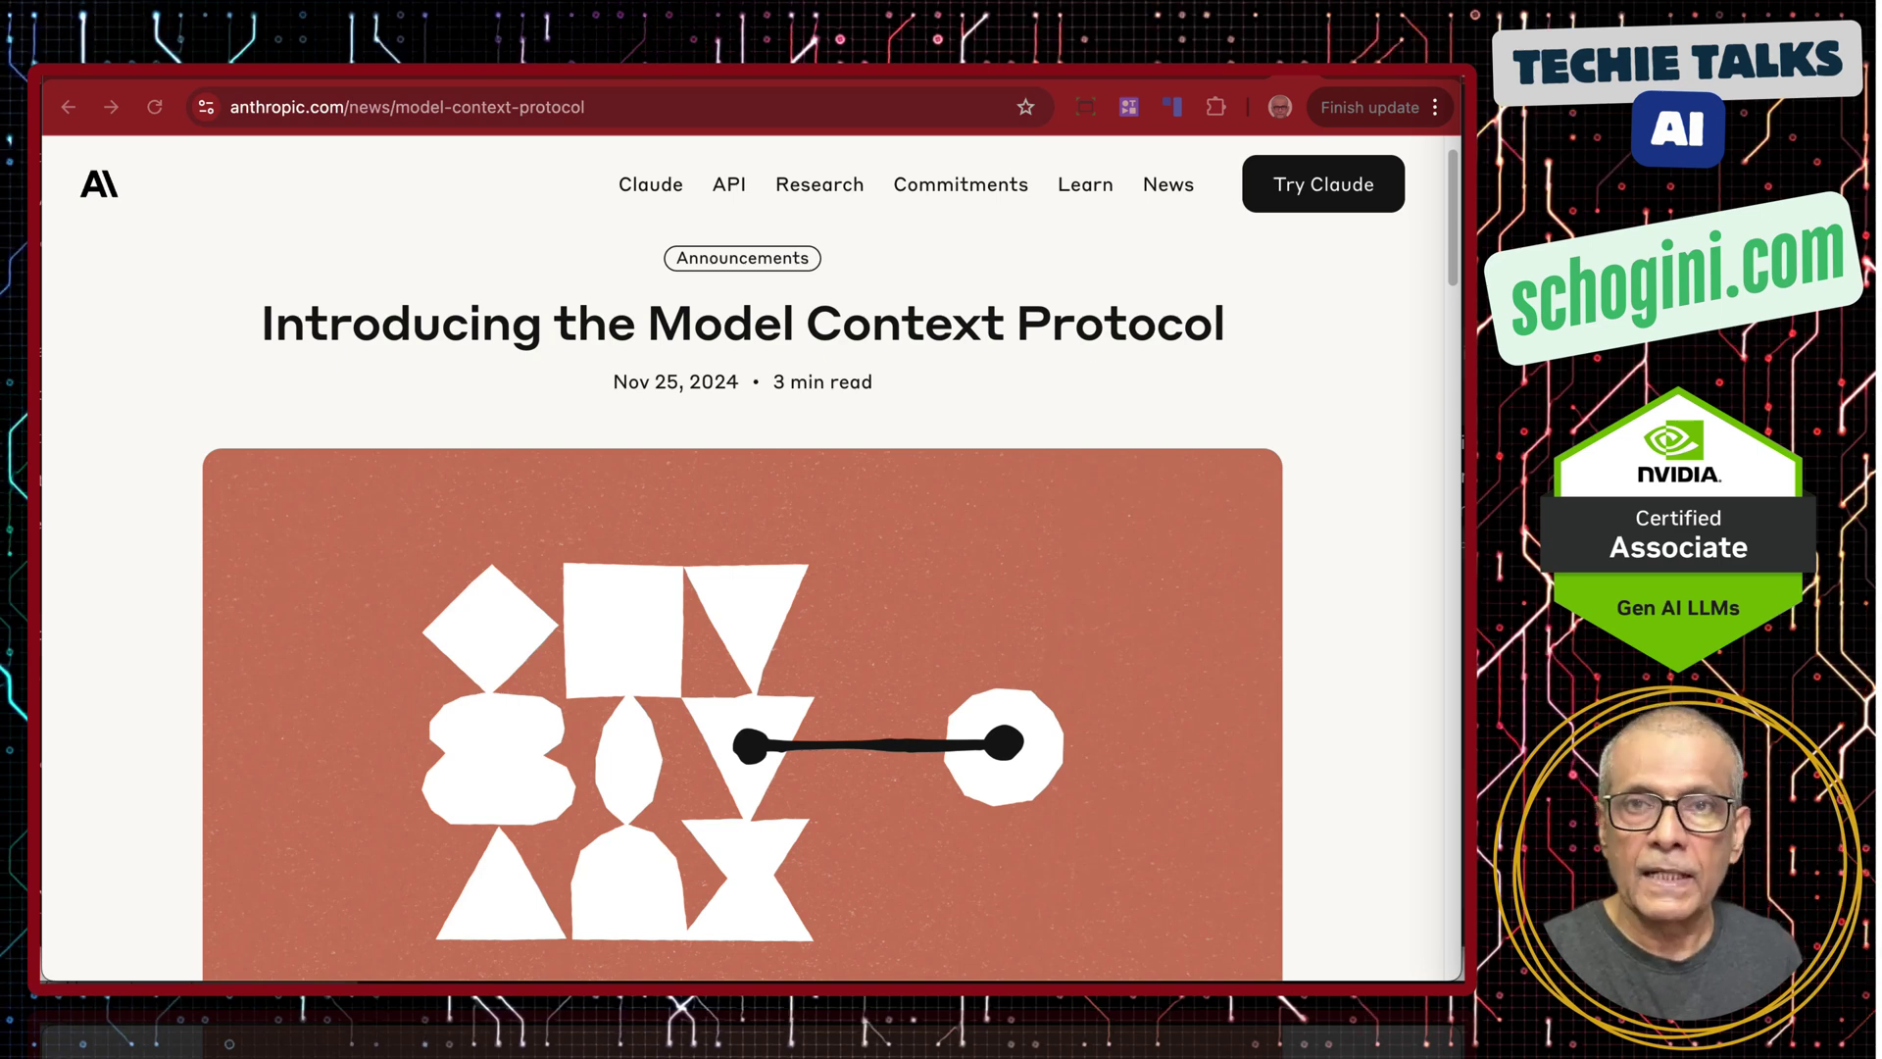
Open the Claude Desktop app page from the Model Context Protocol announcement's Getting started section and review its download options
scroll(1373, 651, down, 10)
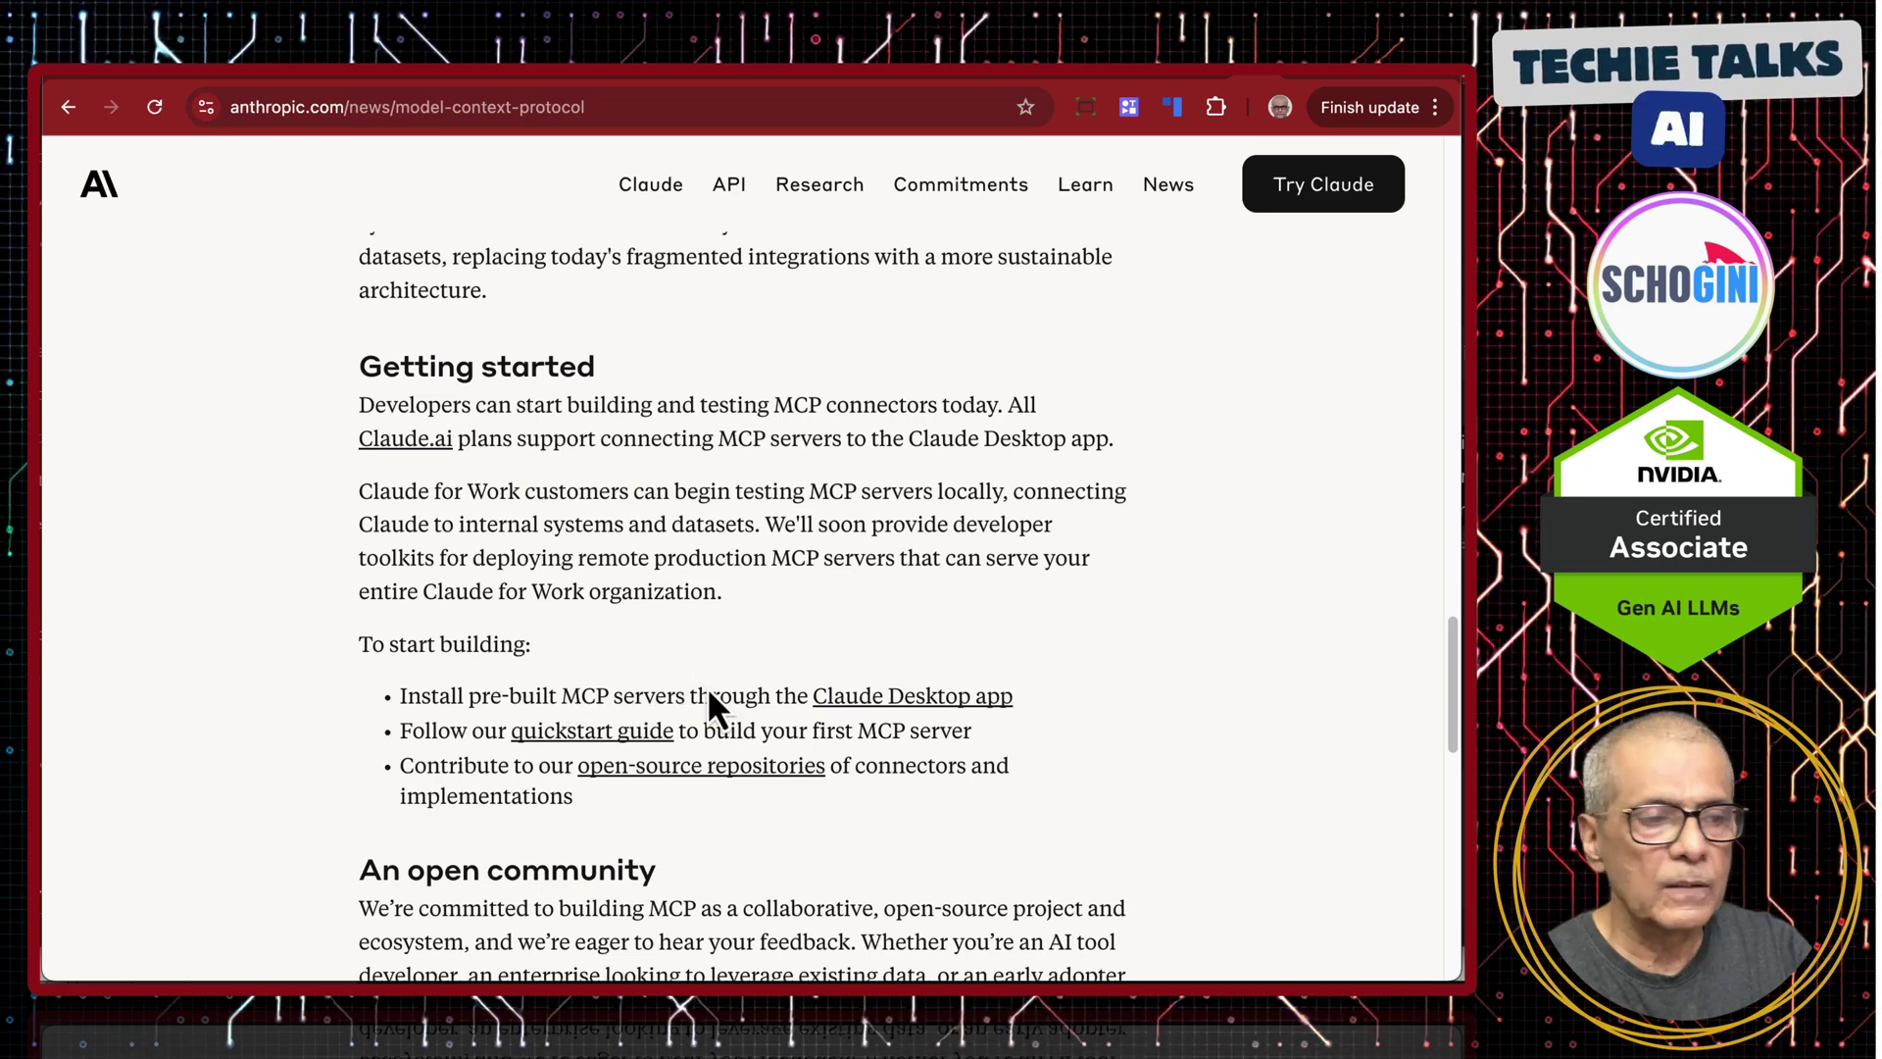
click(920, 698)
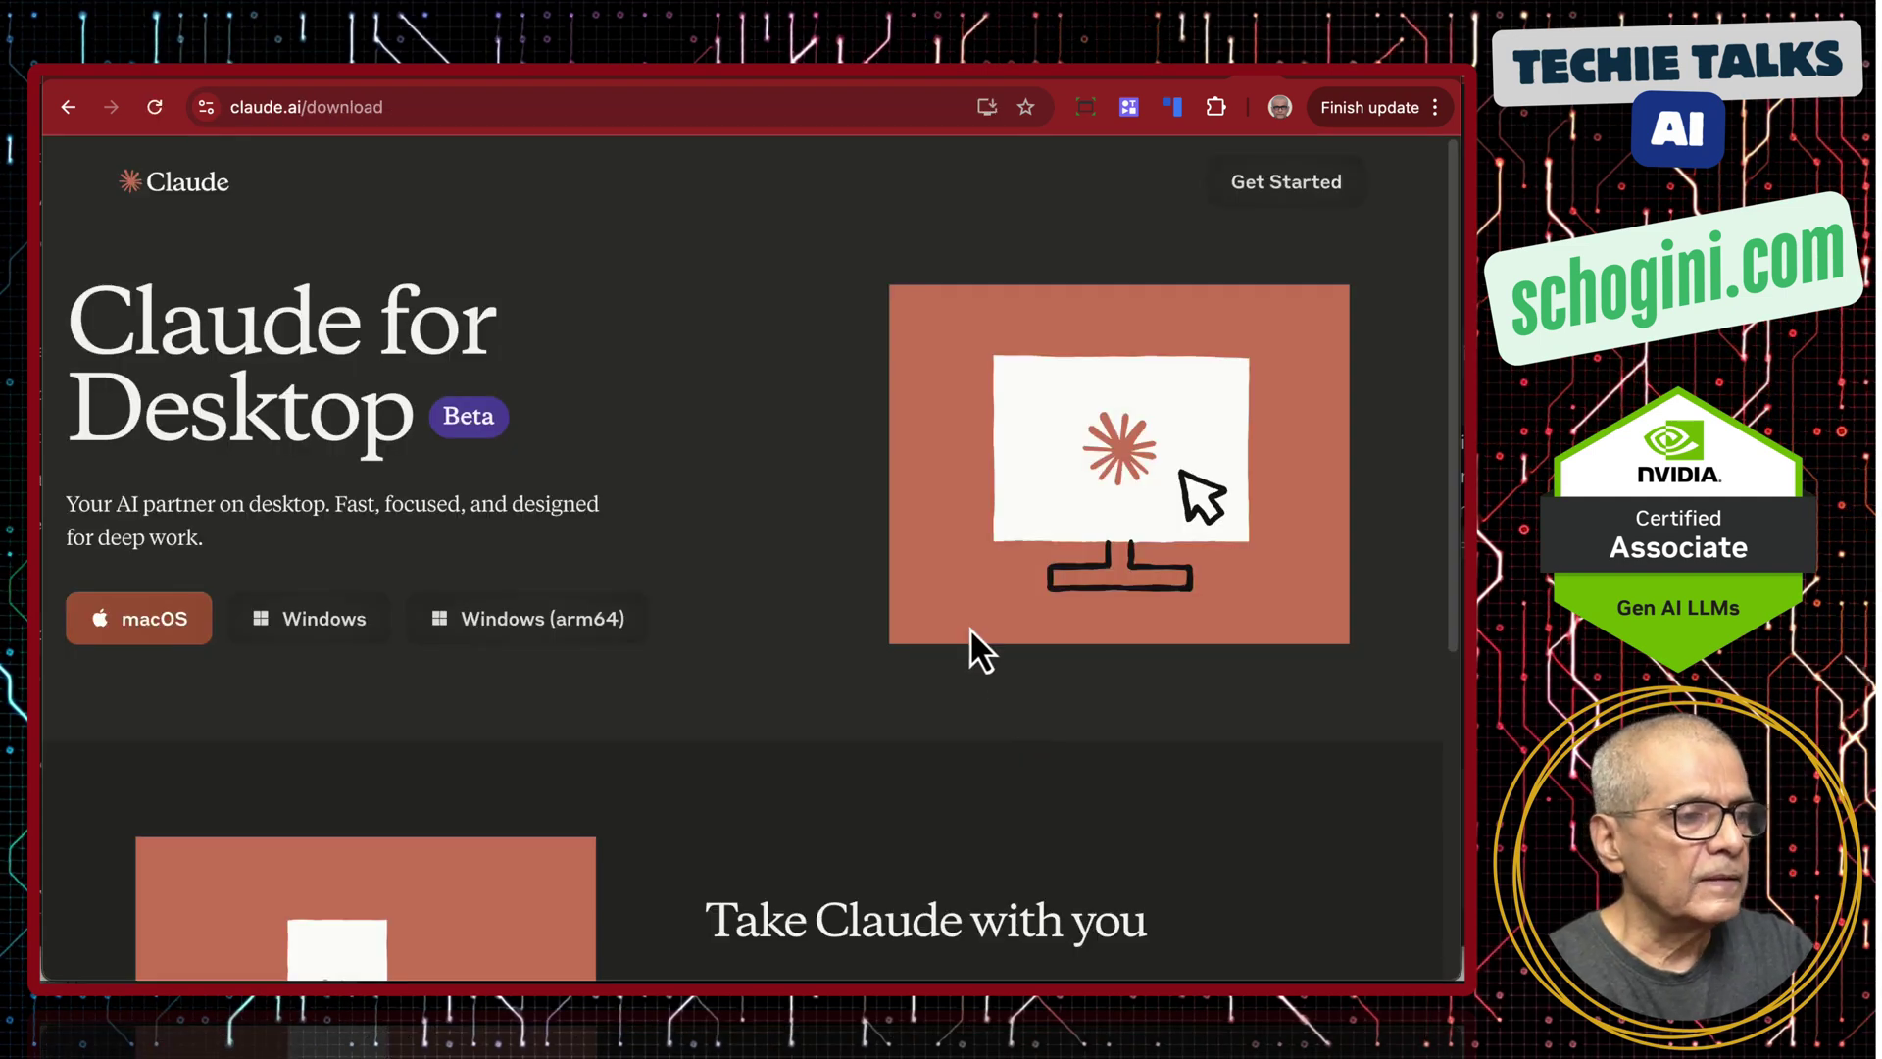
scroll(886, 701, down, 3)
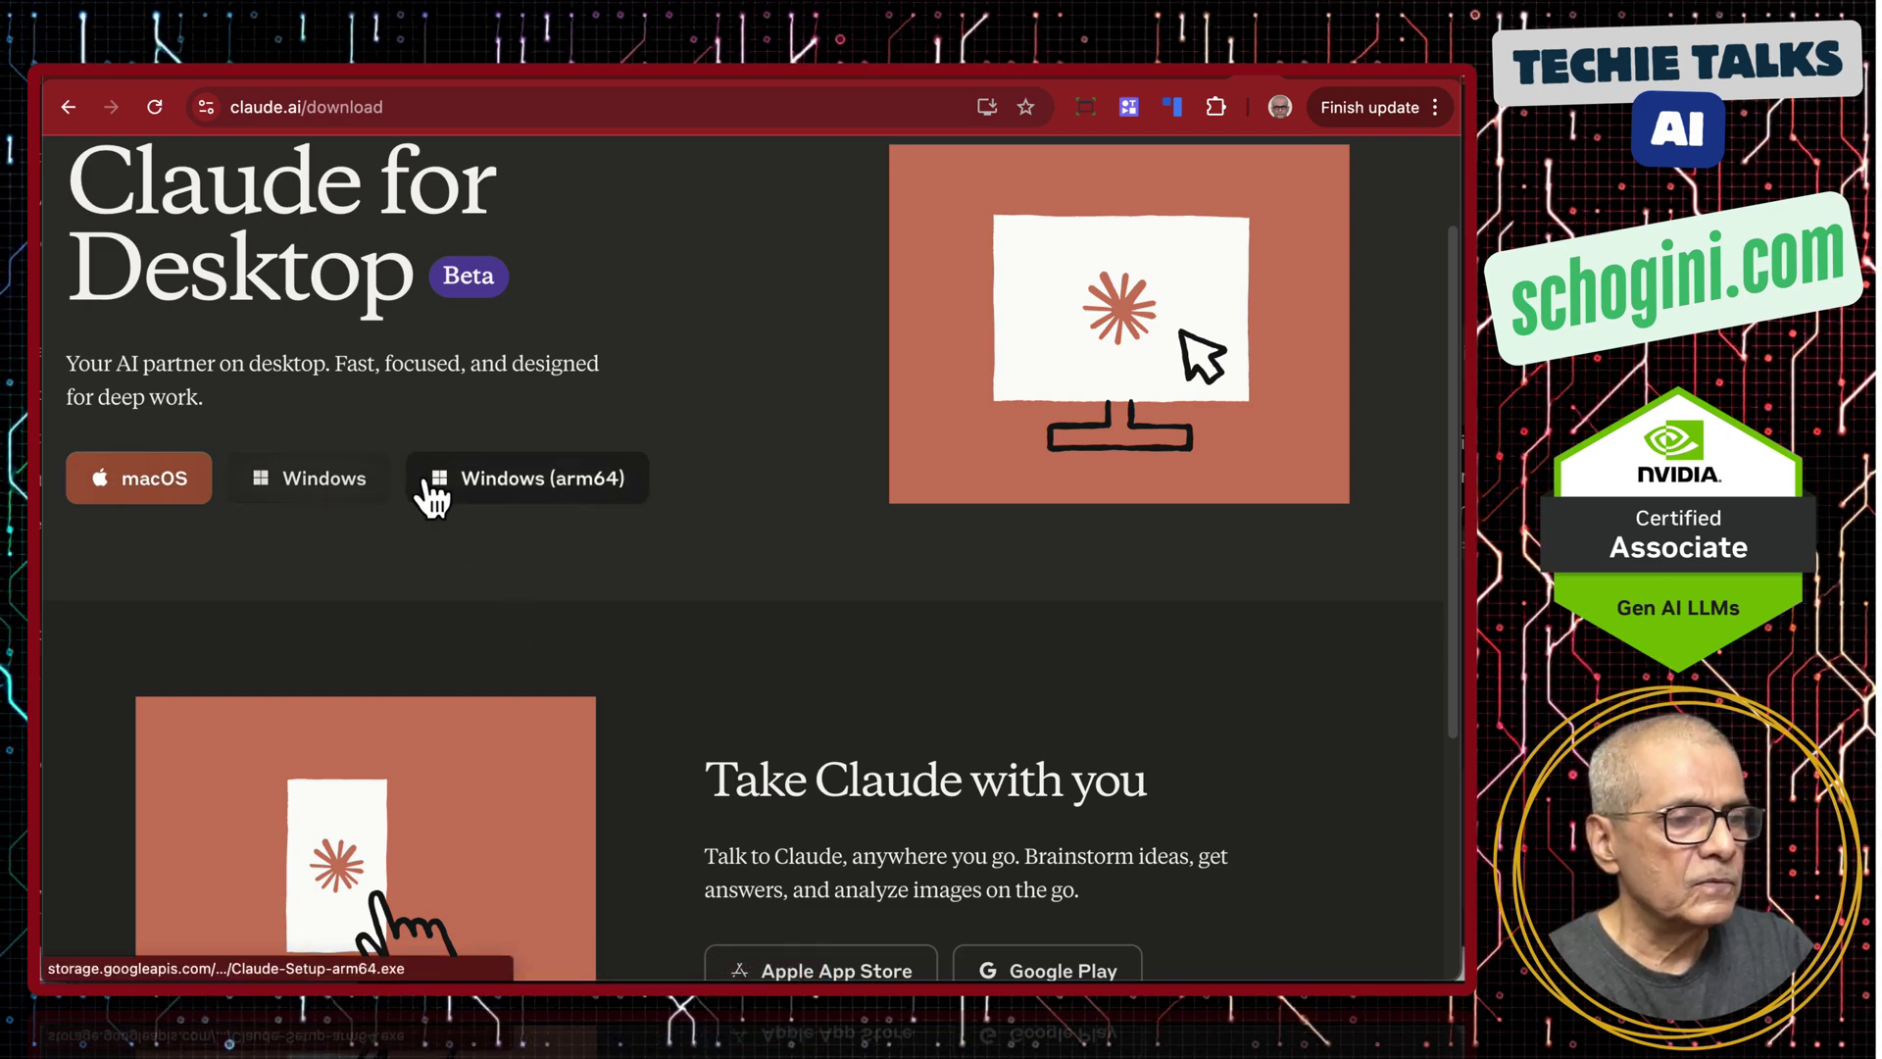
scroll(541, 534, down, 2)
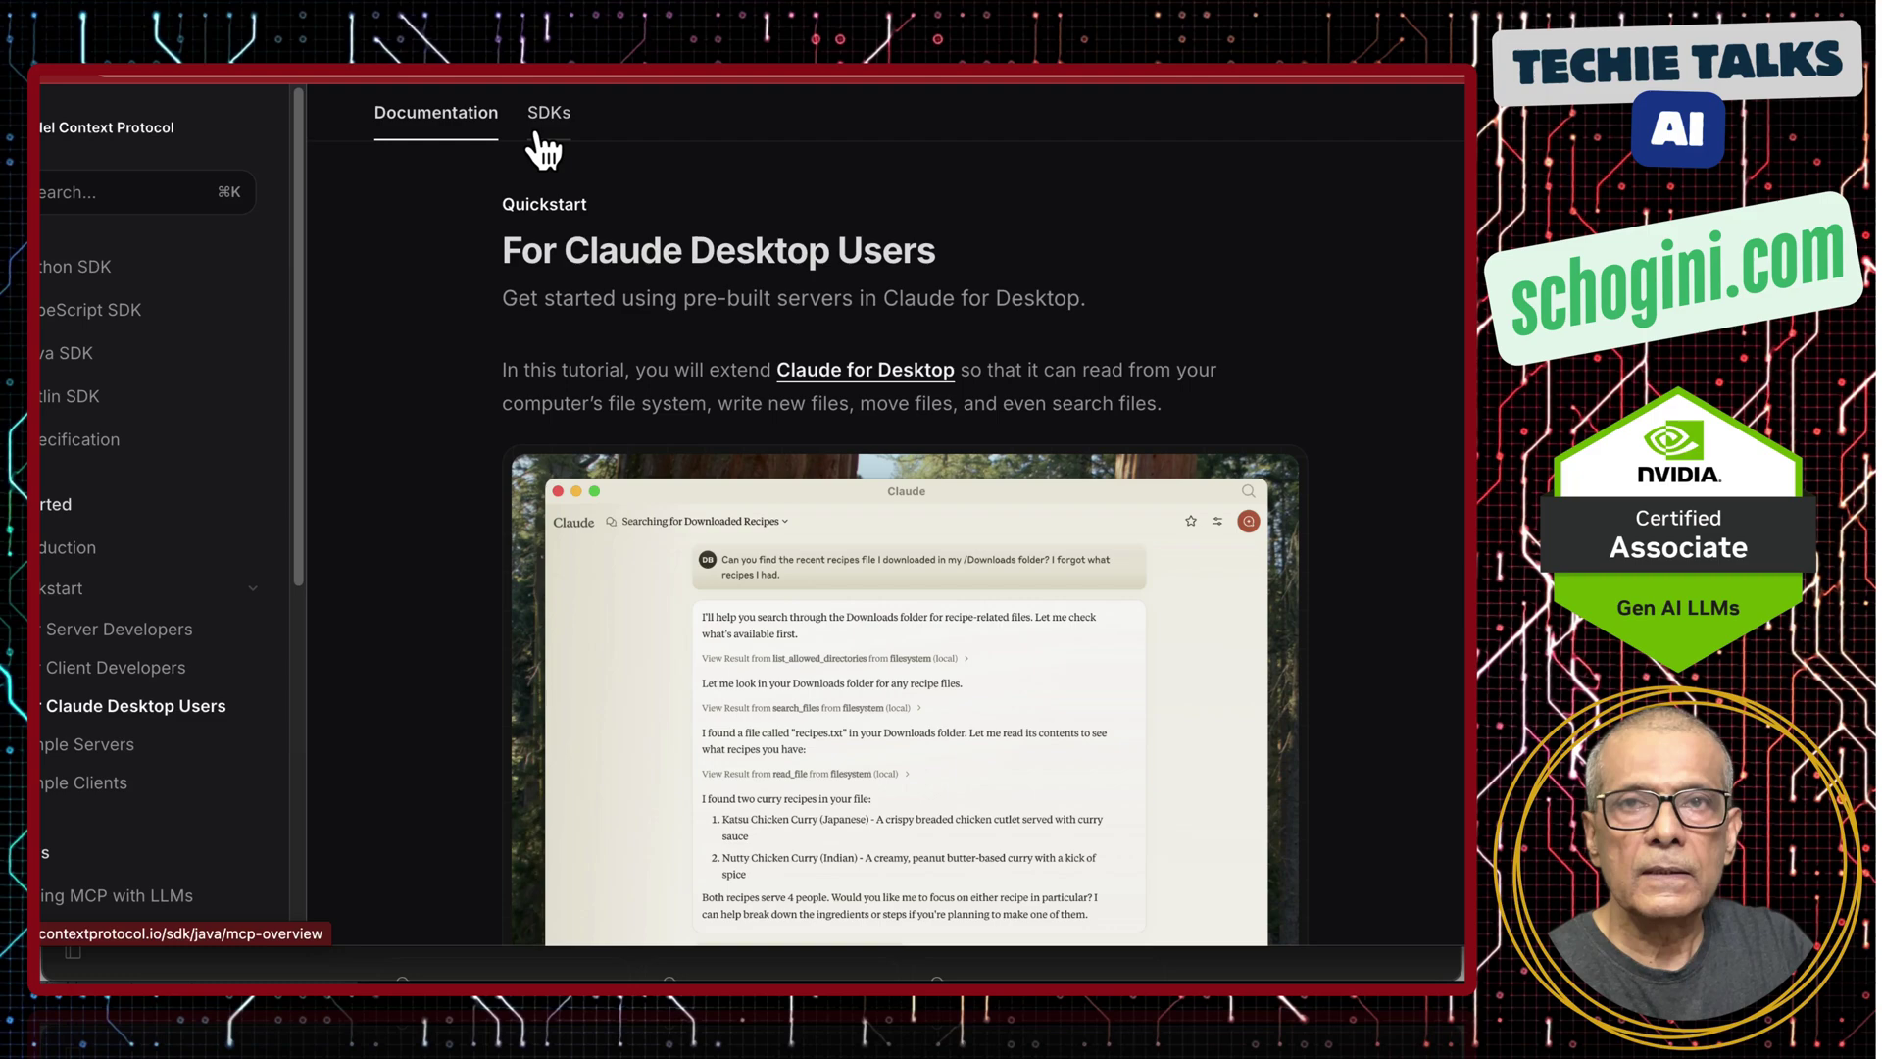
Read the For Claude Desktop Users quickstart through the Download Claude for Desktop section
scroll(648, 307, down, 5)
scroll(648, 307, up, 5)
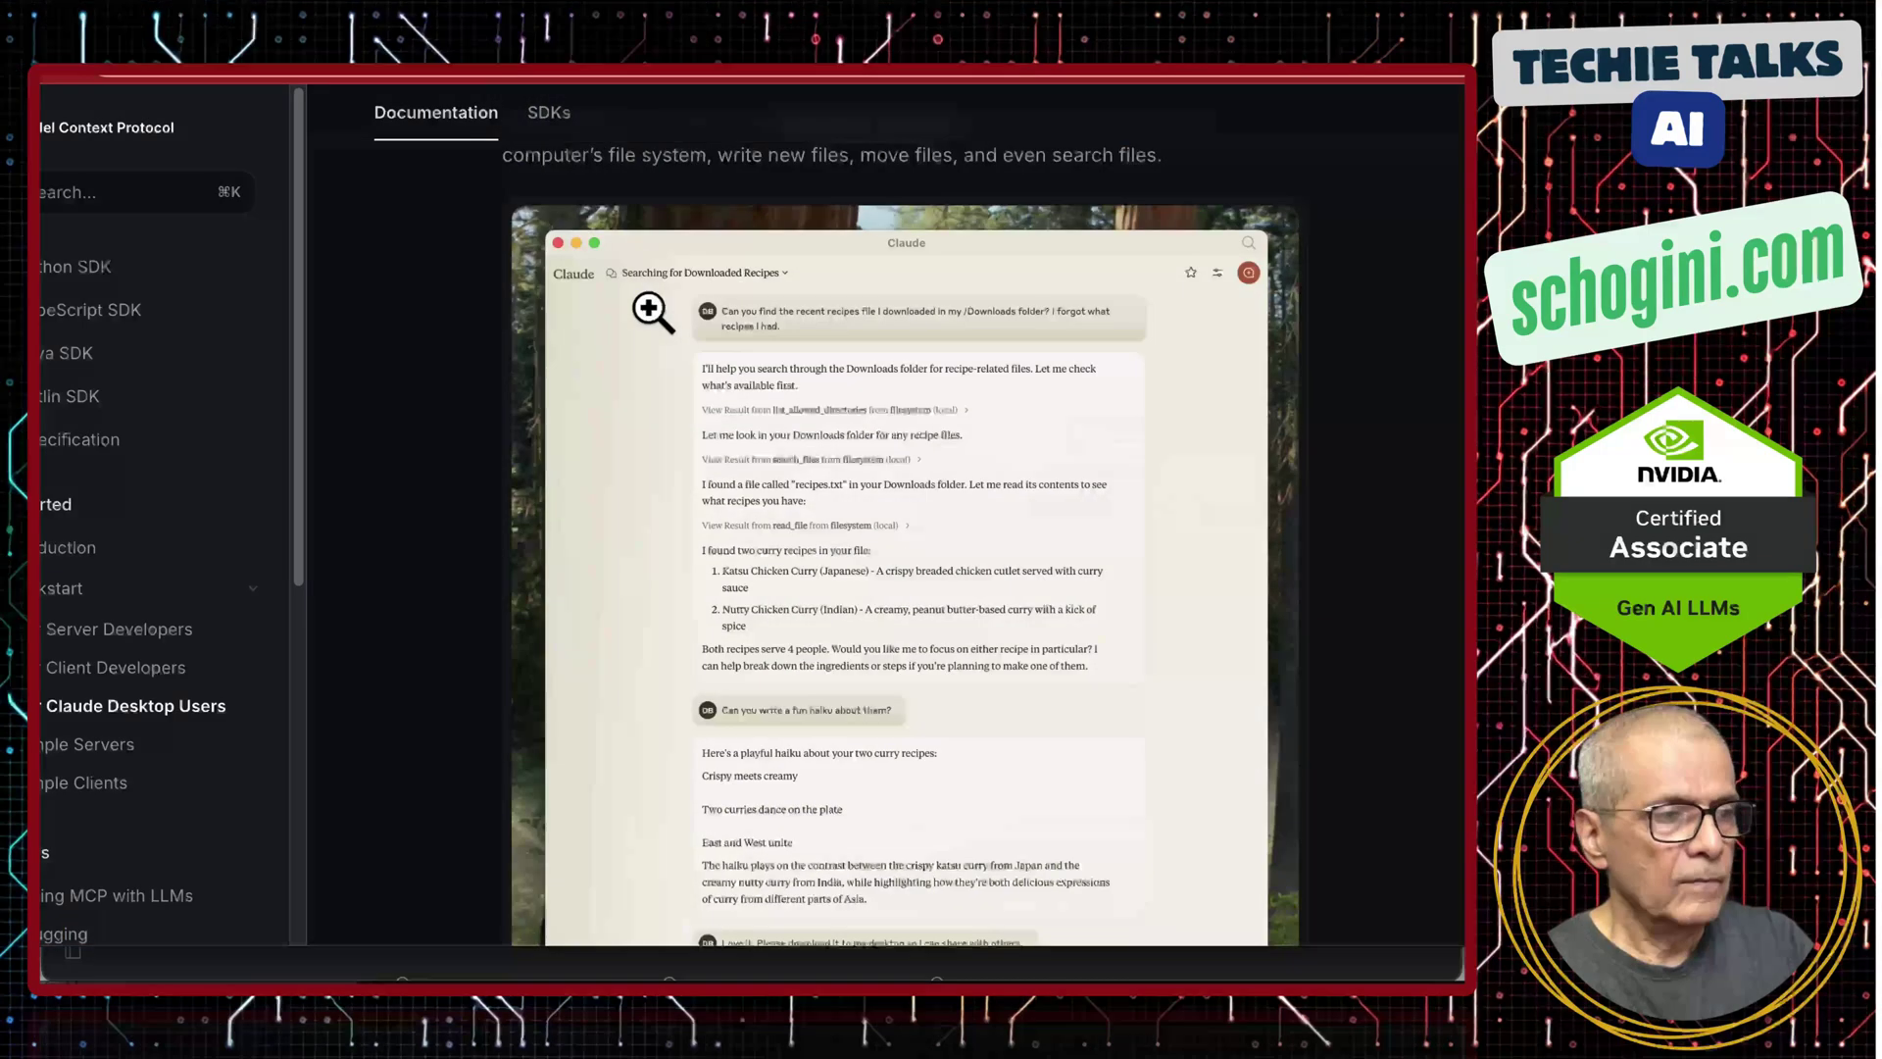
scroll(931, 554, down, 8)
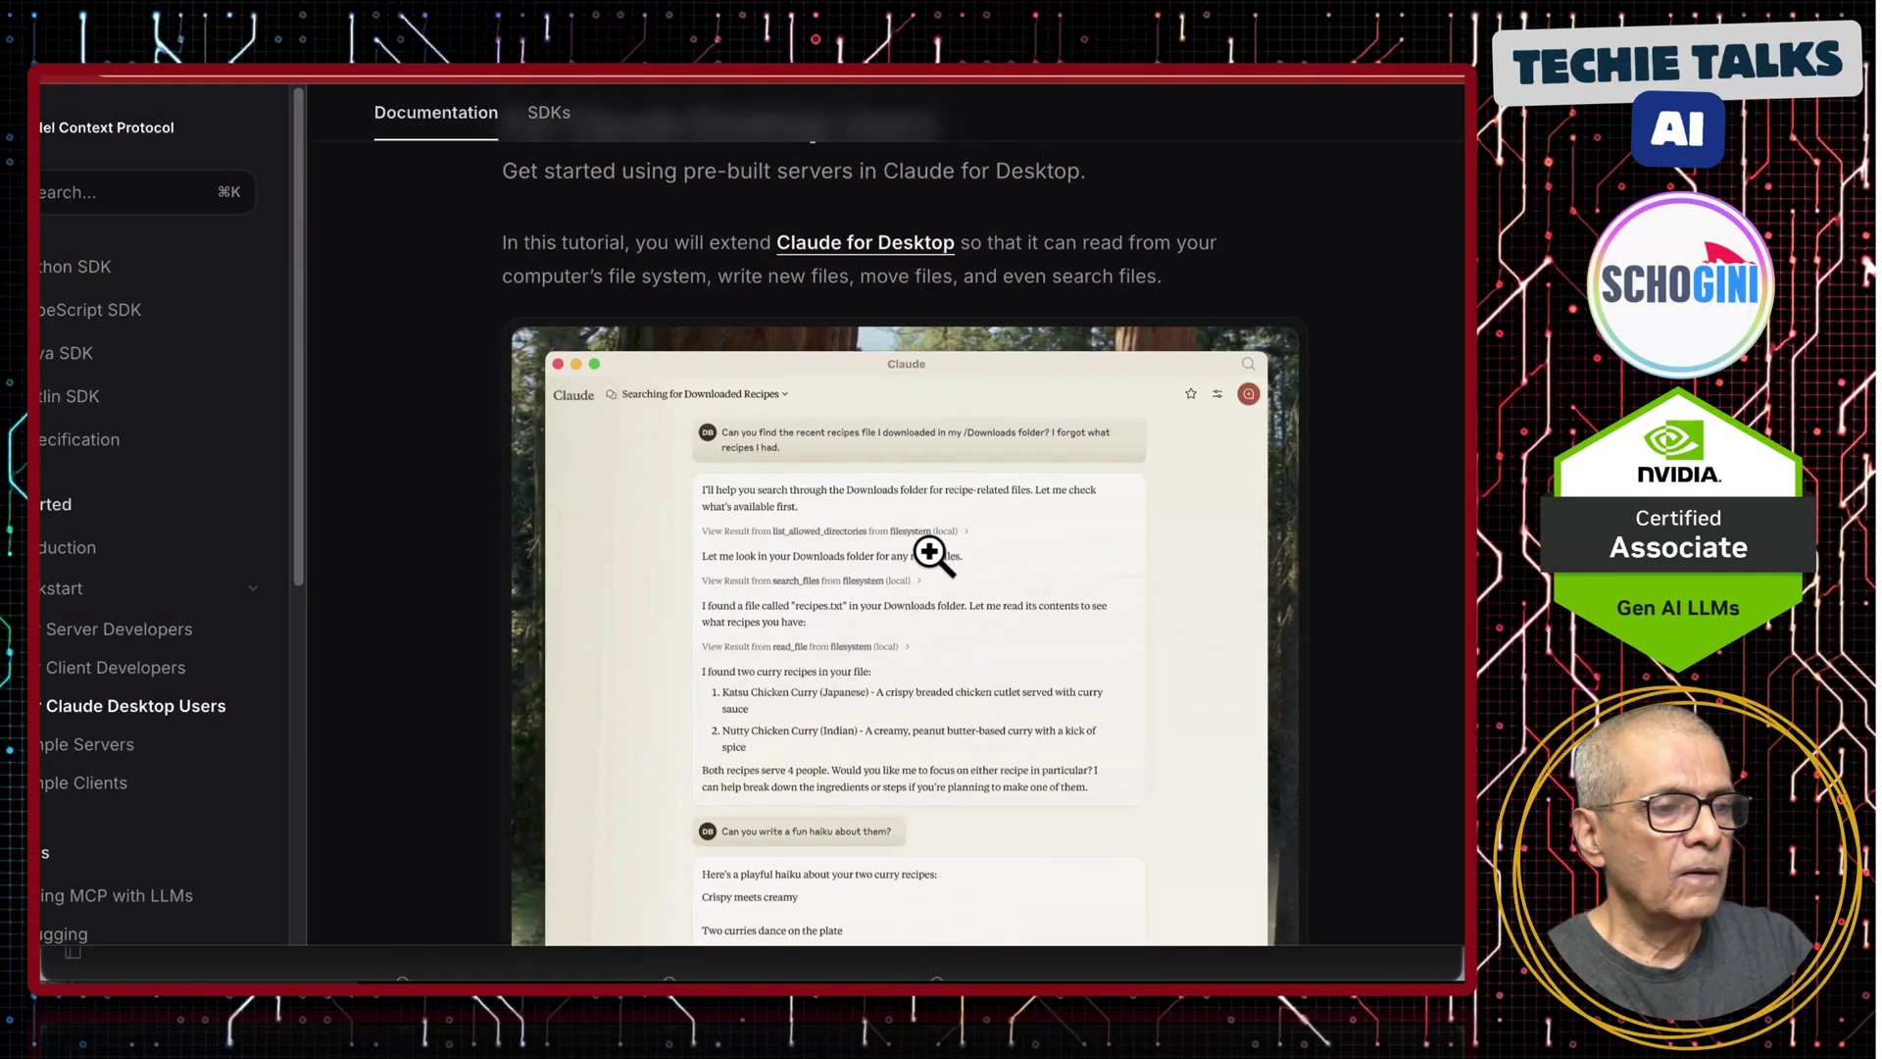
scroll(931, 554, down, 5)
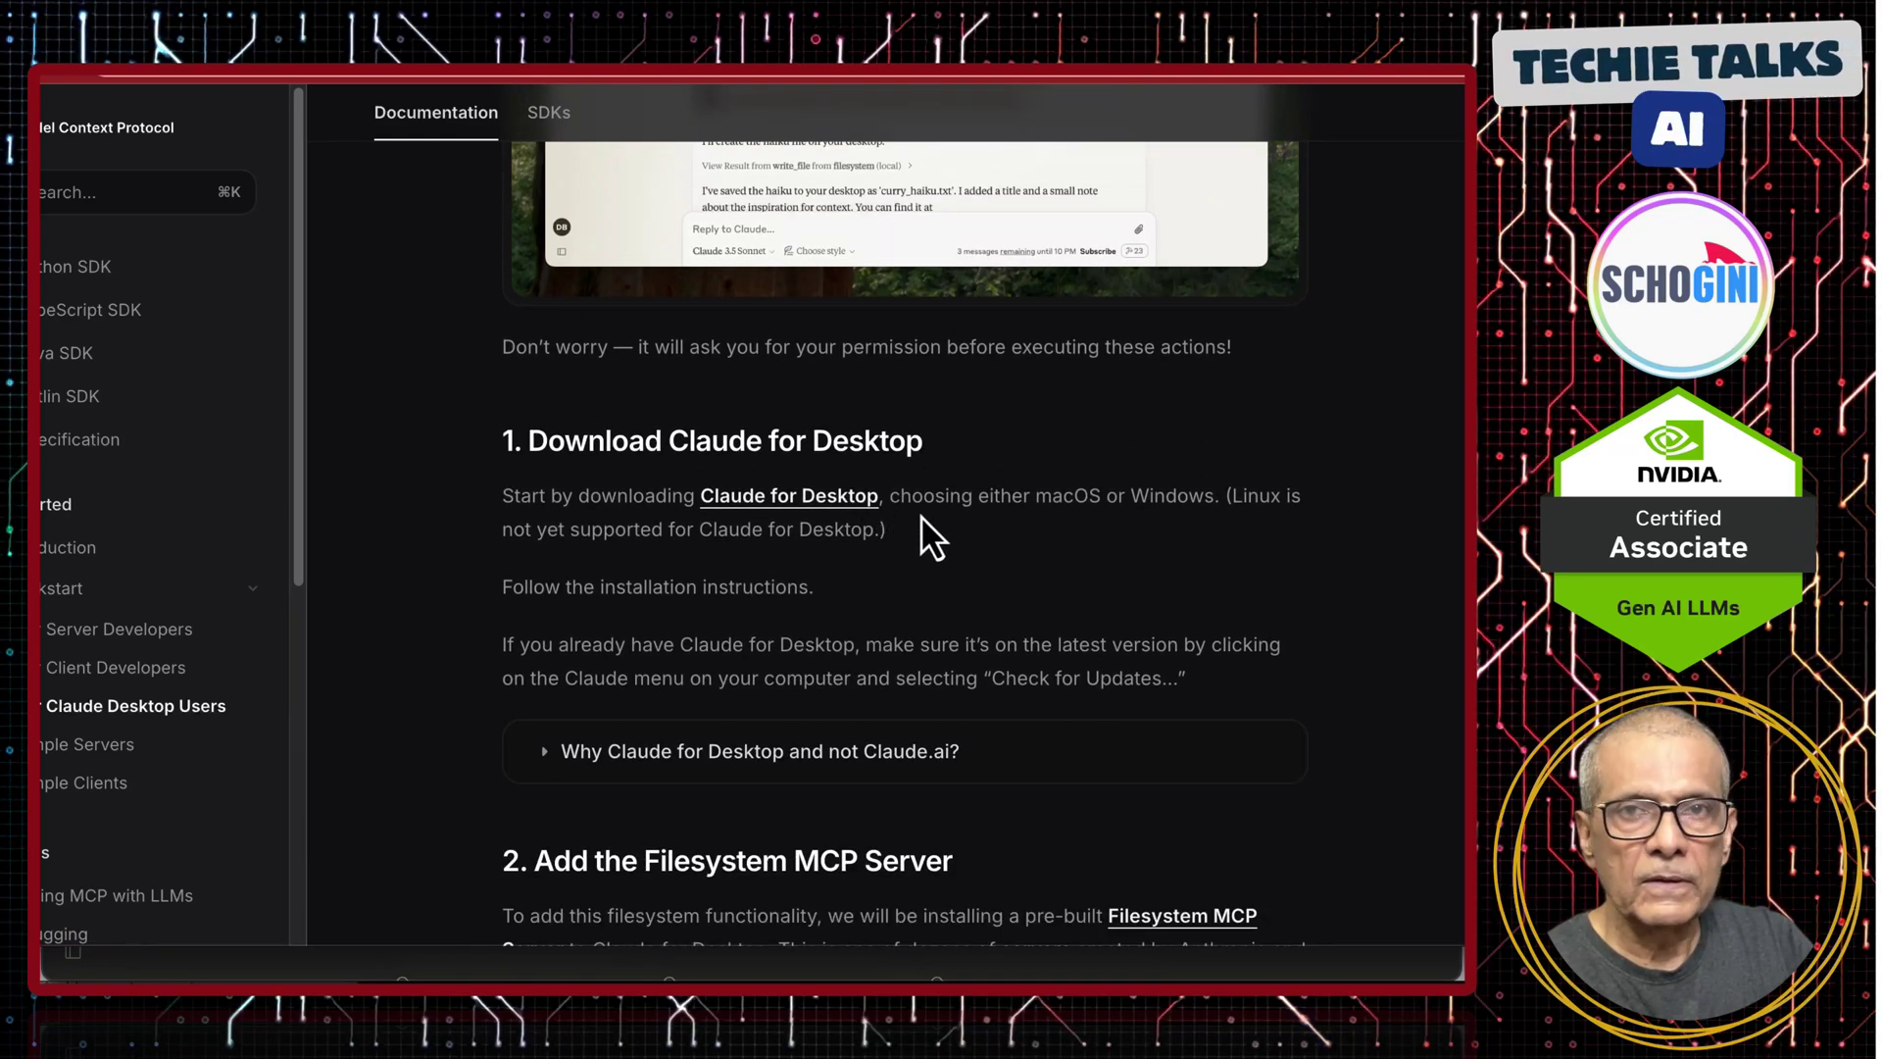
scroll(933, 524, up, 1)
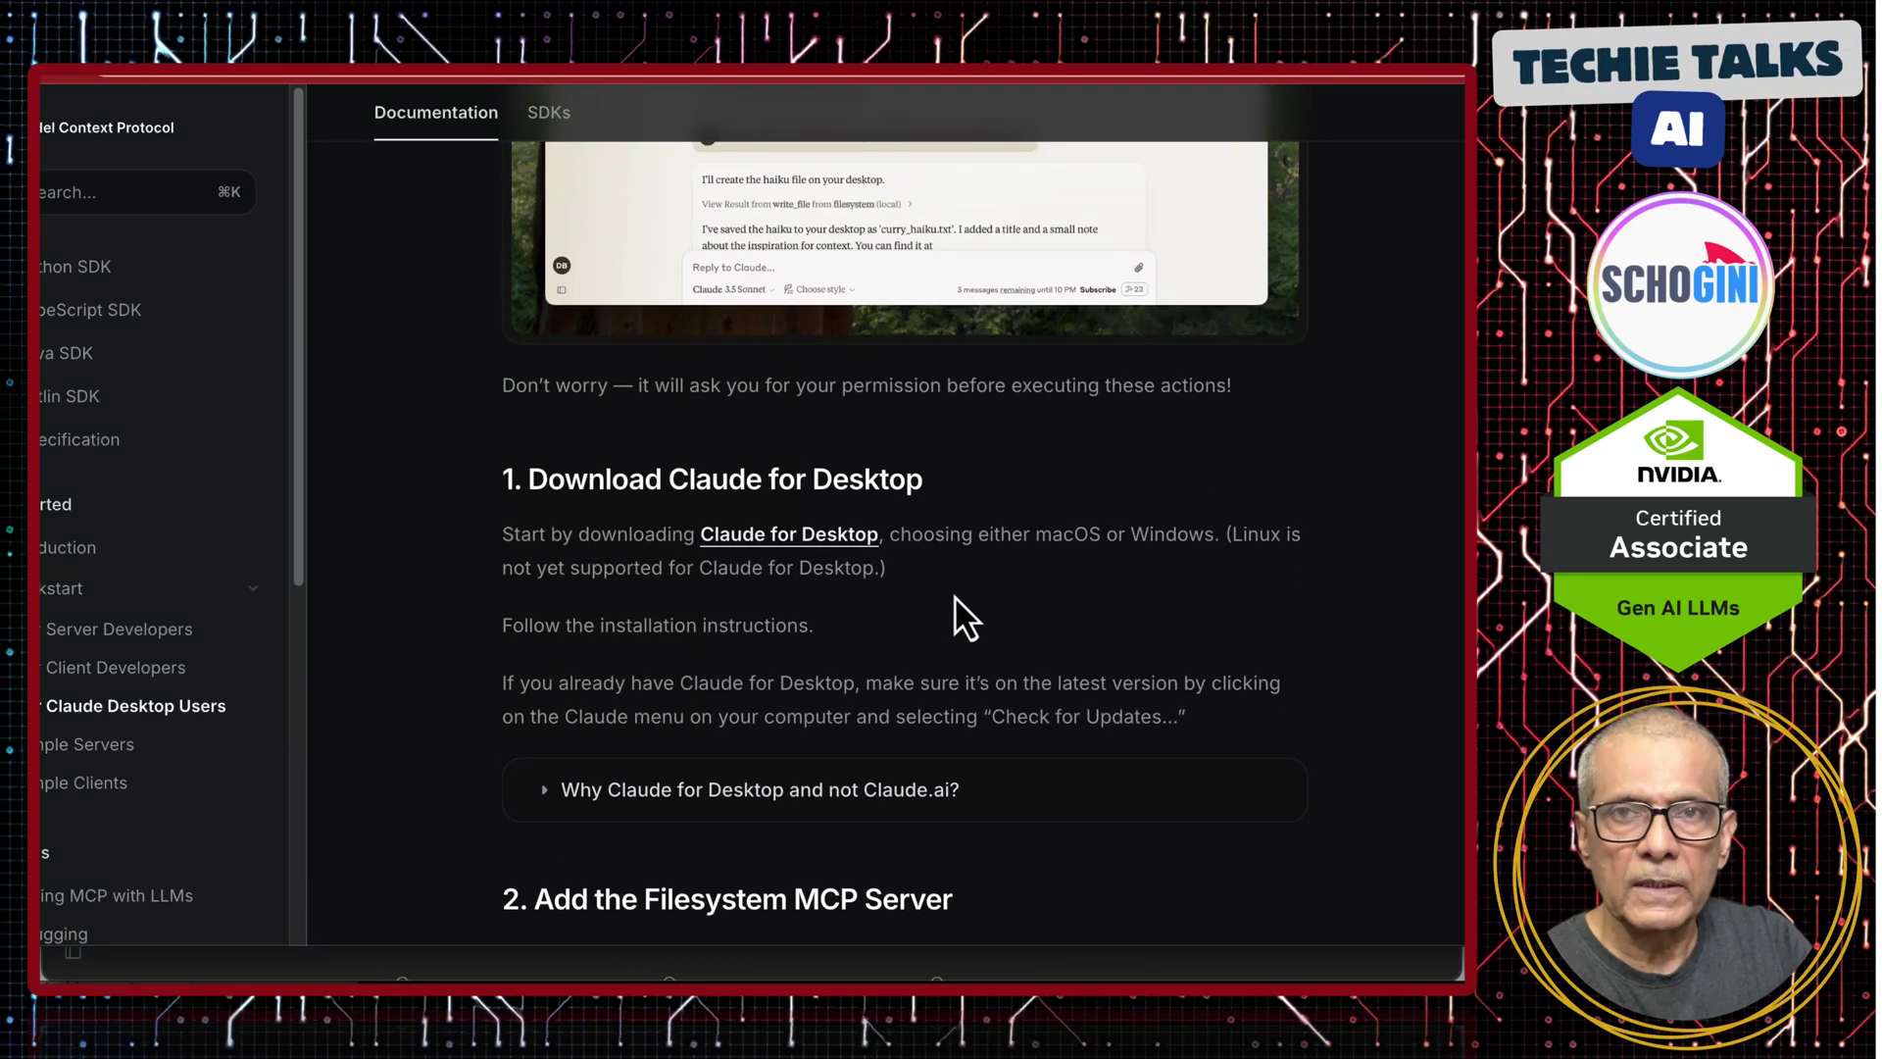
scroll(955, 596, down, 4)
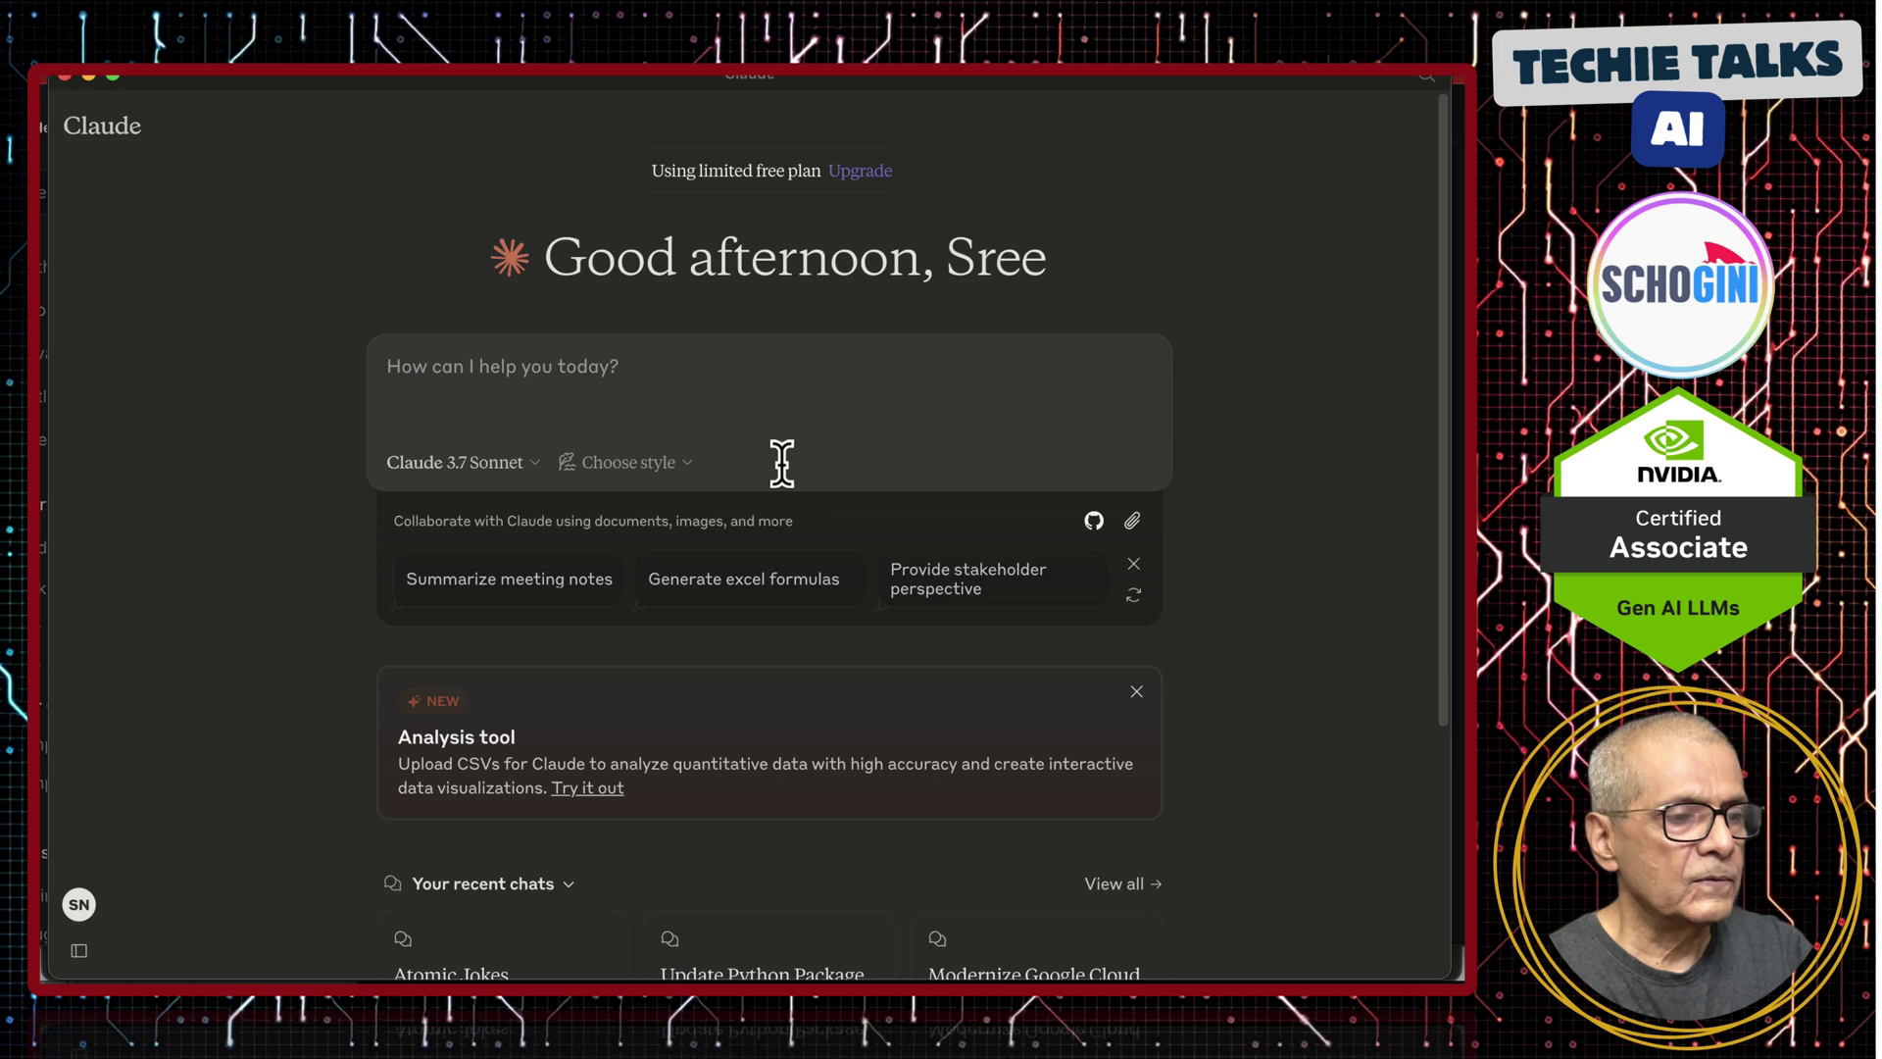
In the Claude desktop app, enter the joke.txt prompt, reword it to "Can you write a joke and save it to" the Desktop file, and select it all
click(563, 368)
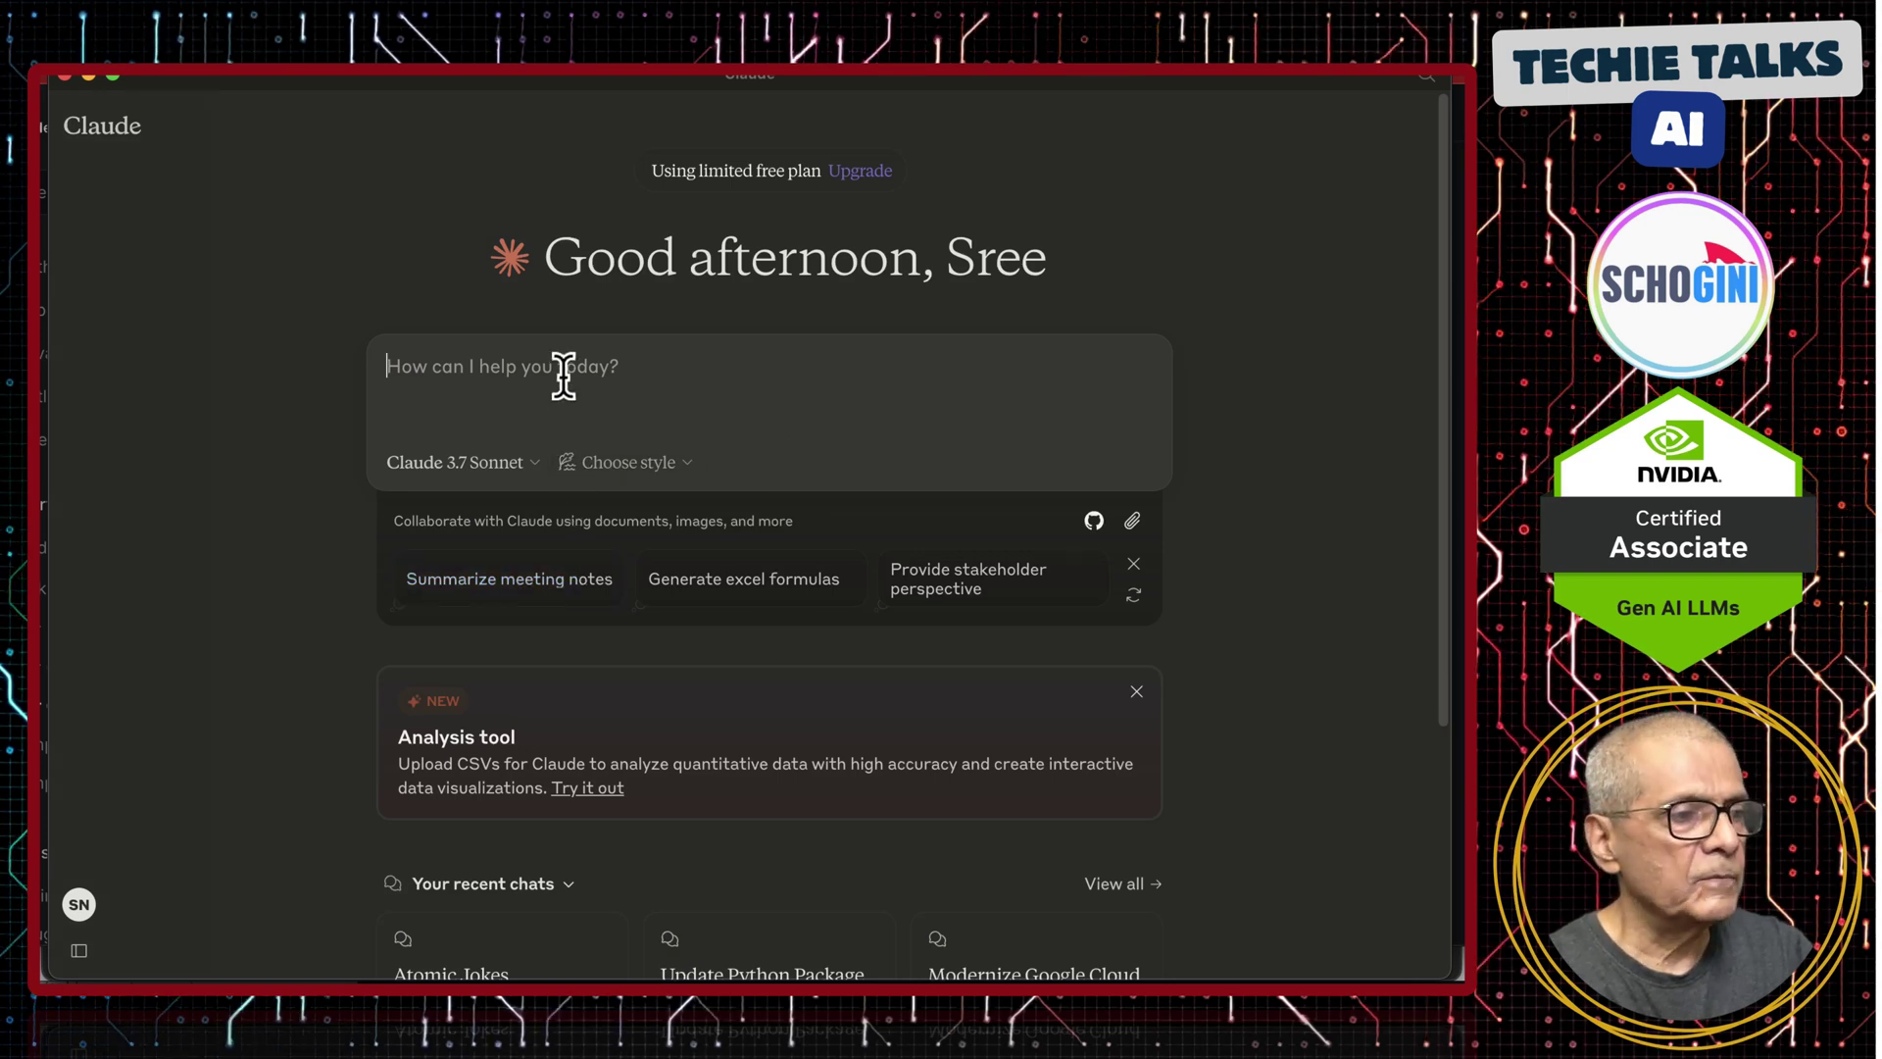
text(Can you write this joke in /Users/sree/Desktop/joke.txt file)
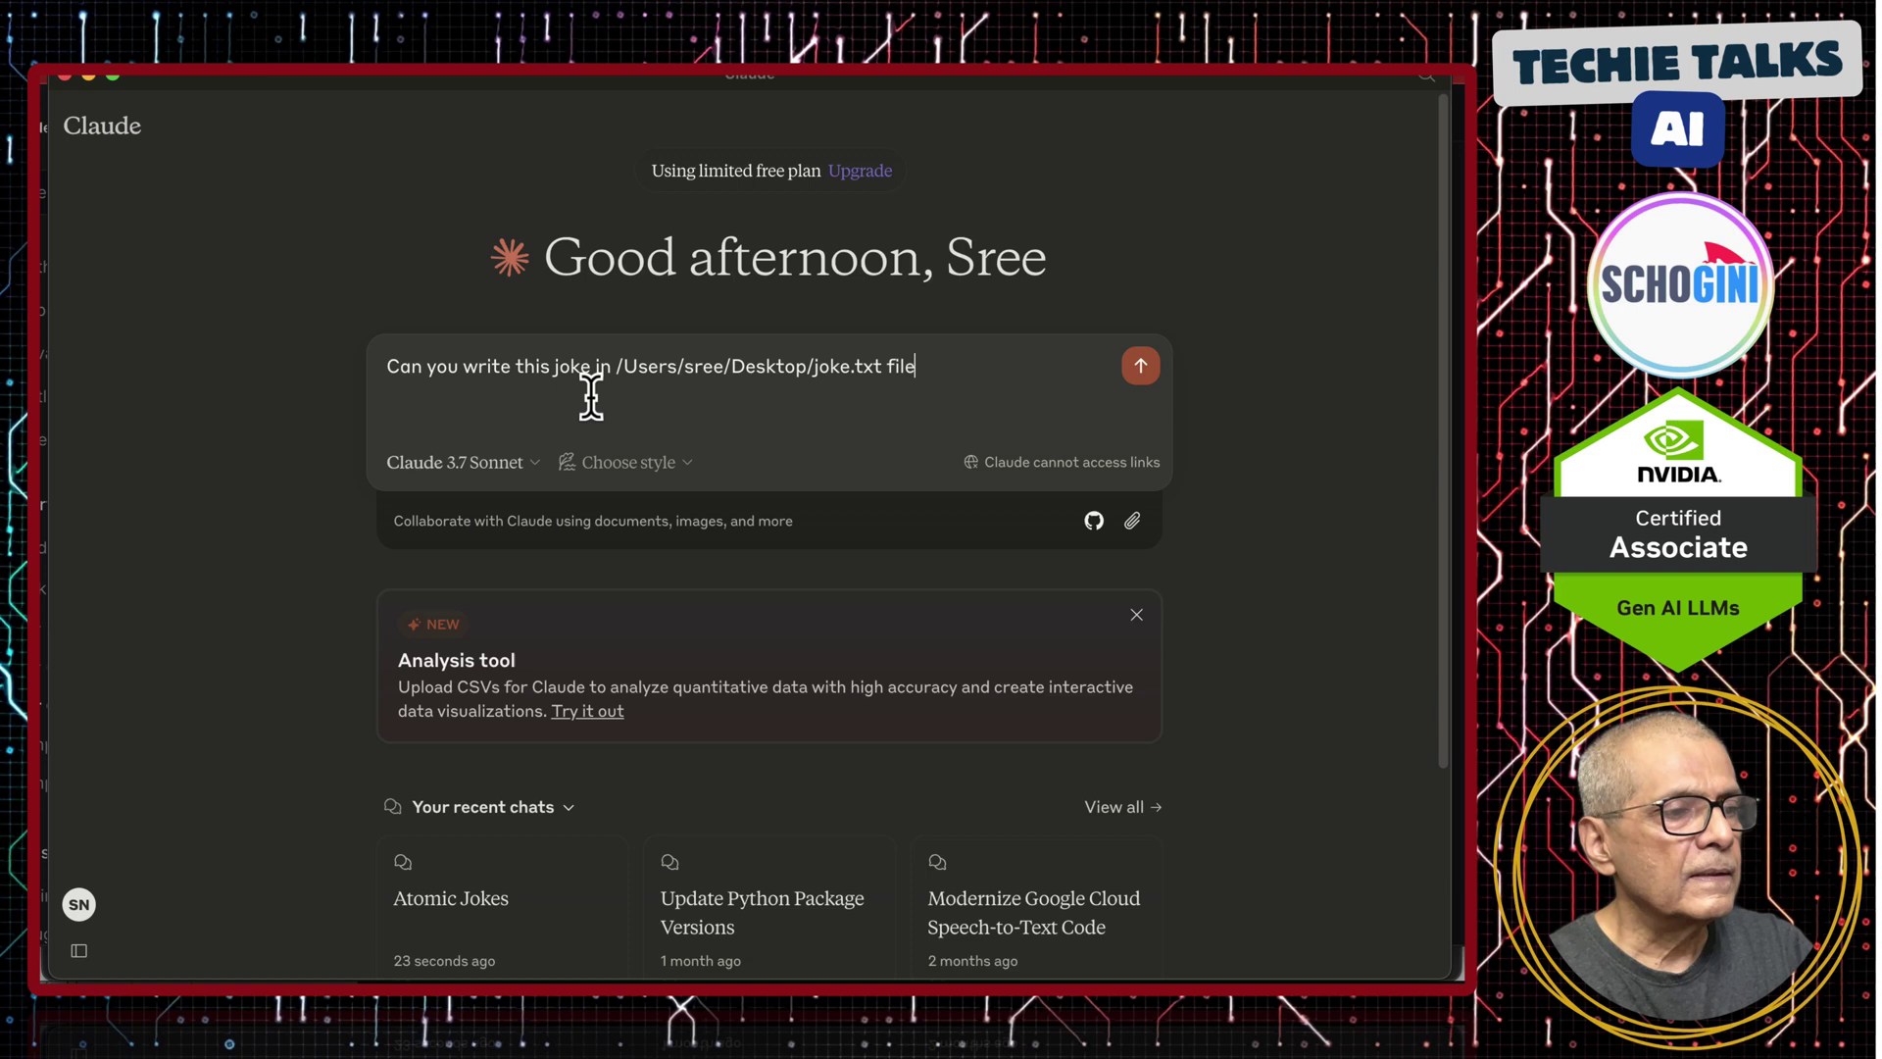
double_click(527, 366)
key(BackSpace)
text(a)
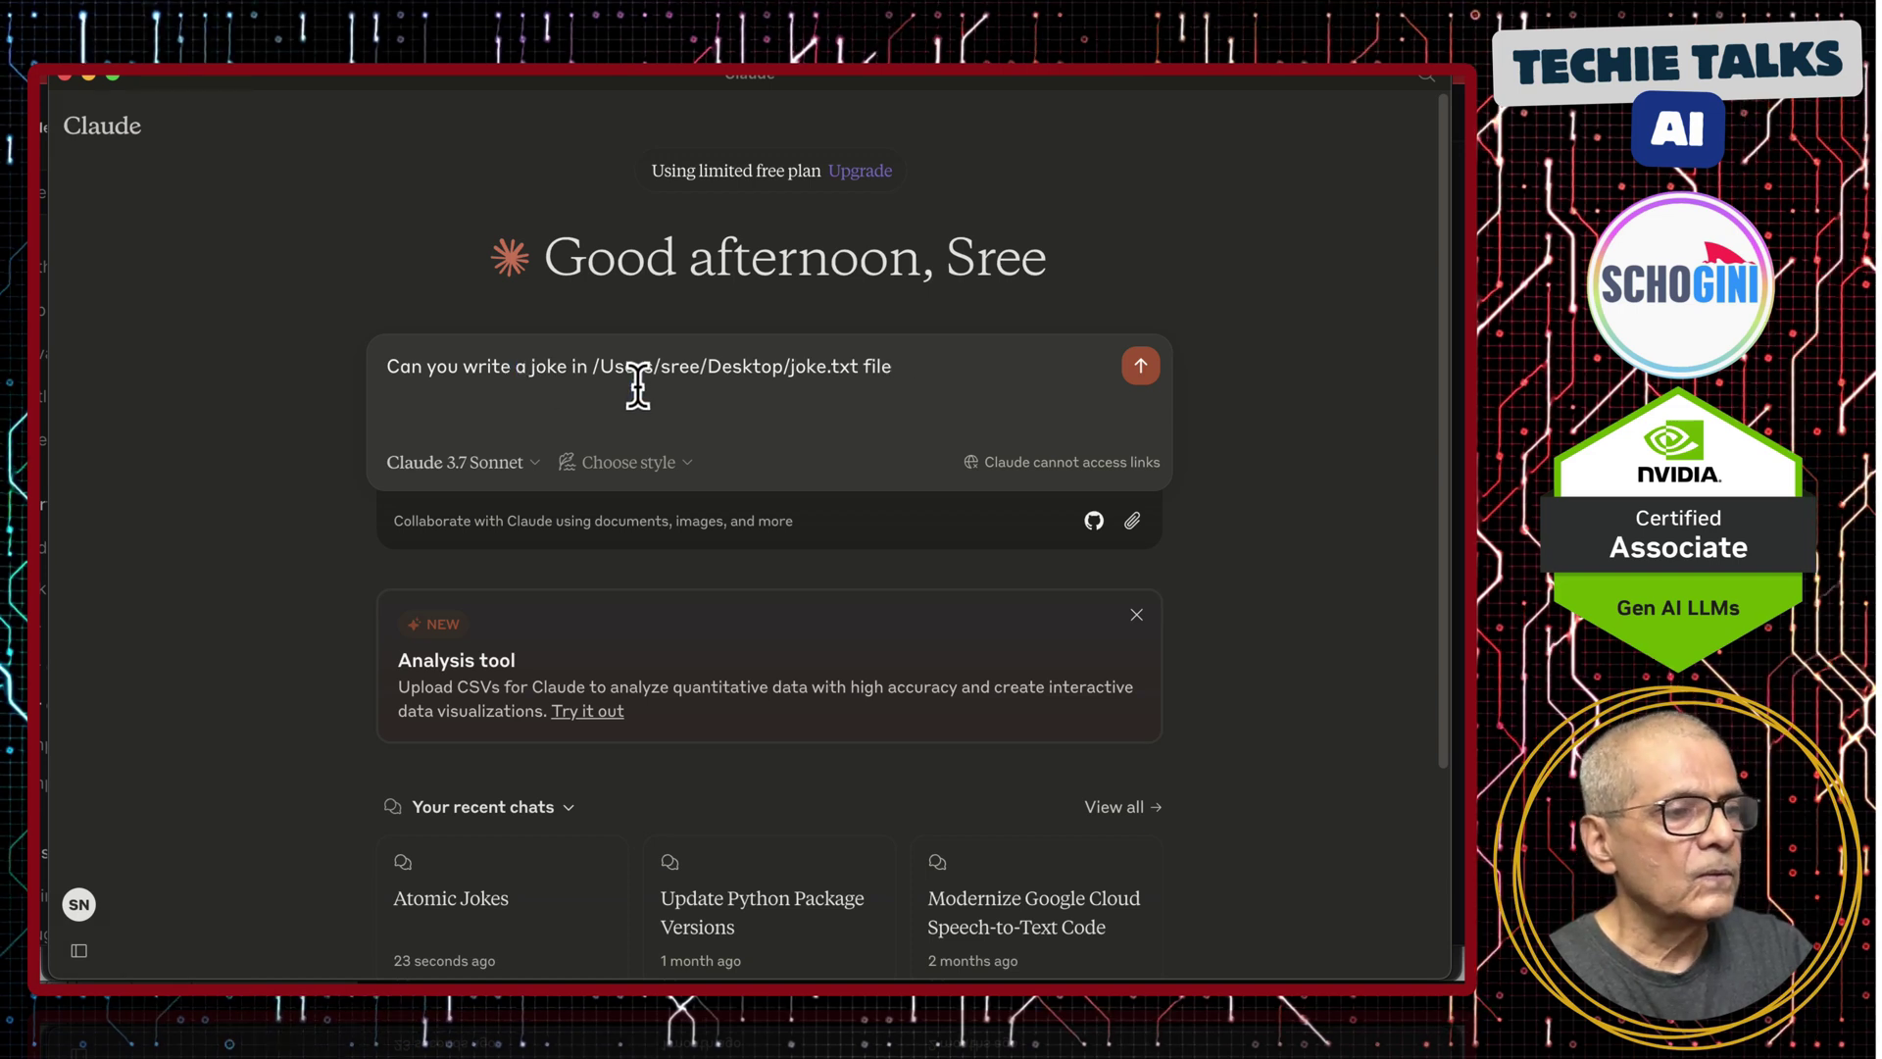
double_click(578, 366)
key(BackSpace)
text(and save it to)
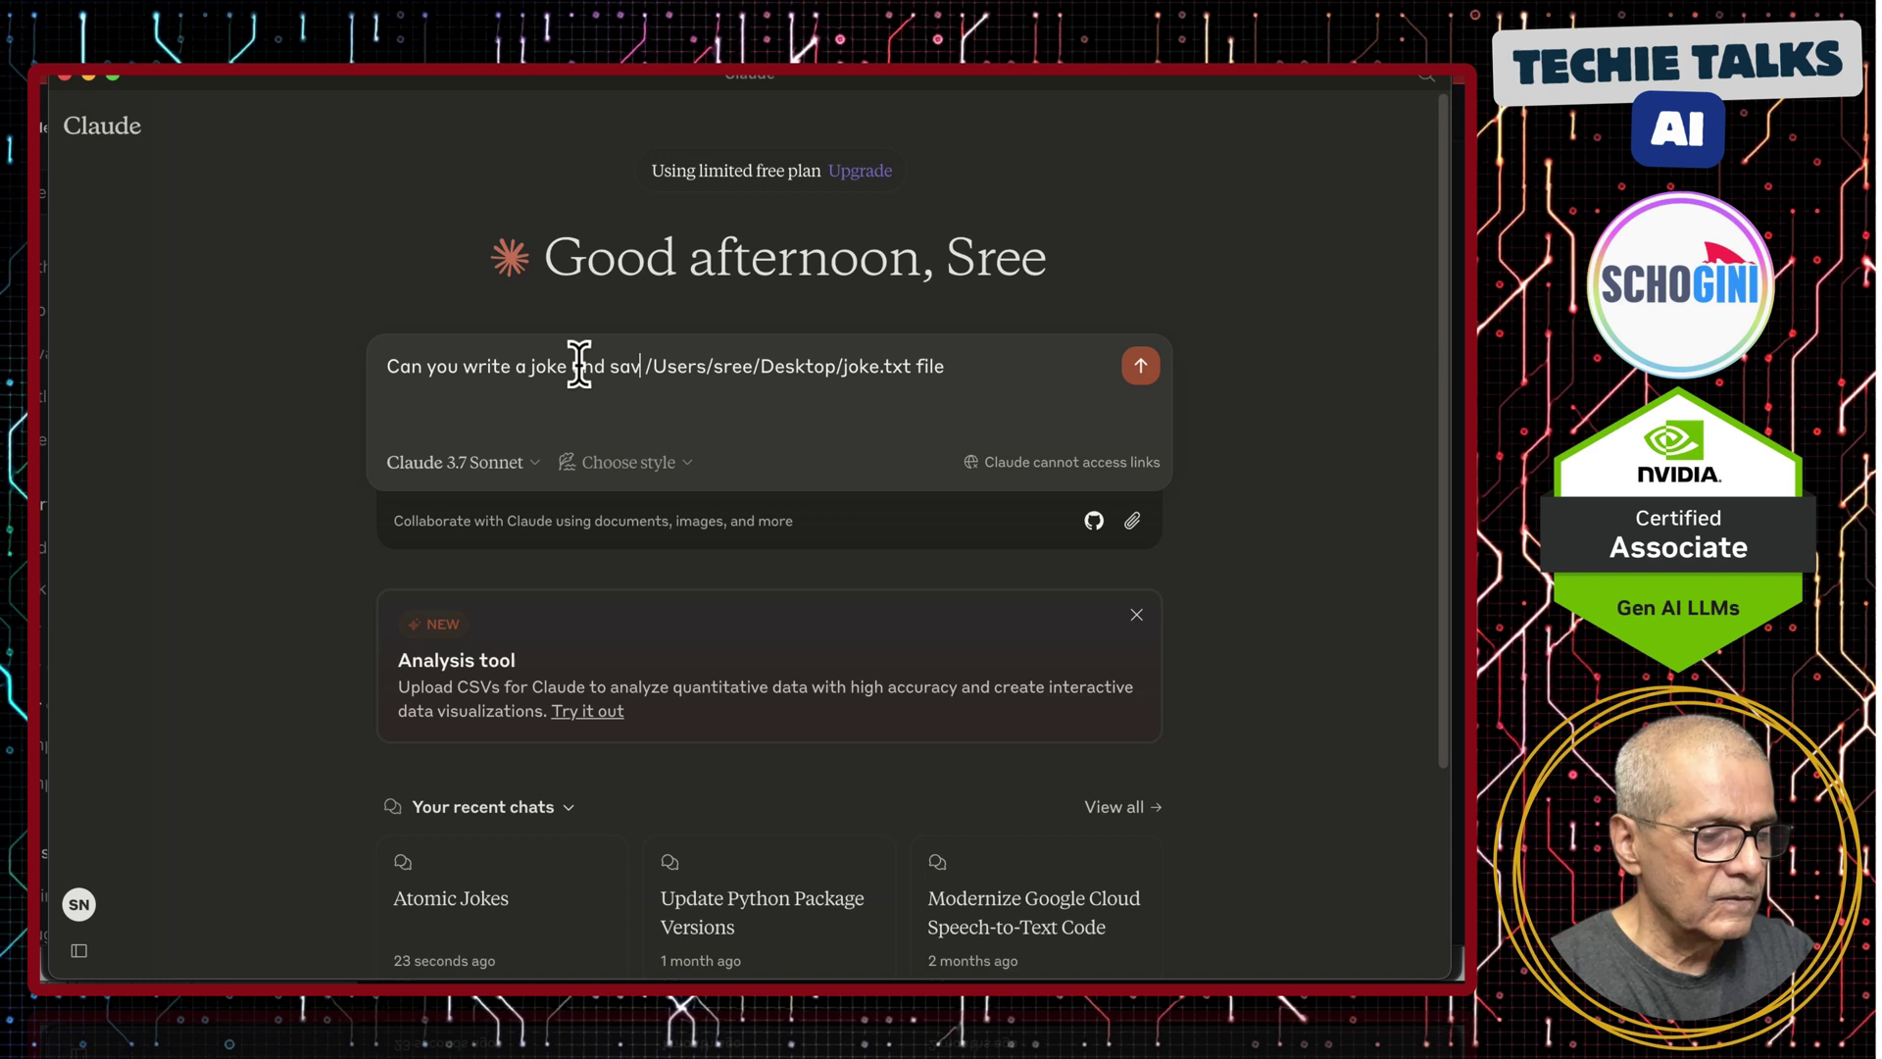
key(super+a)
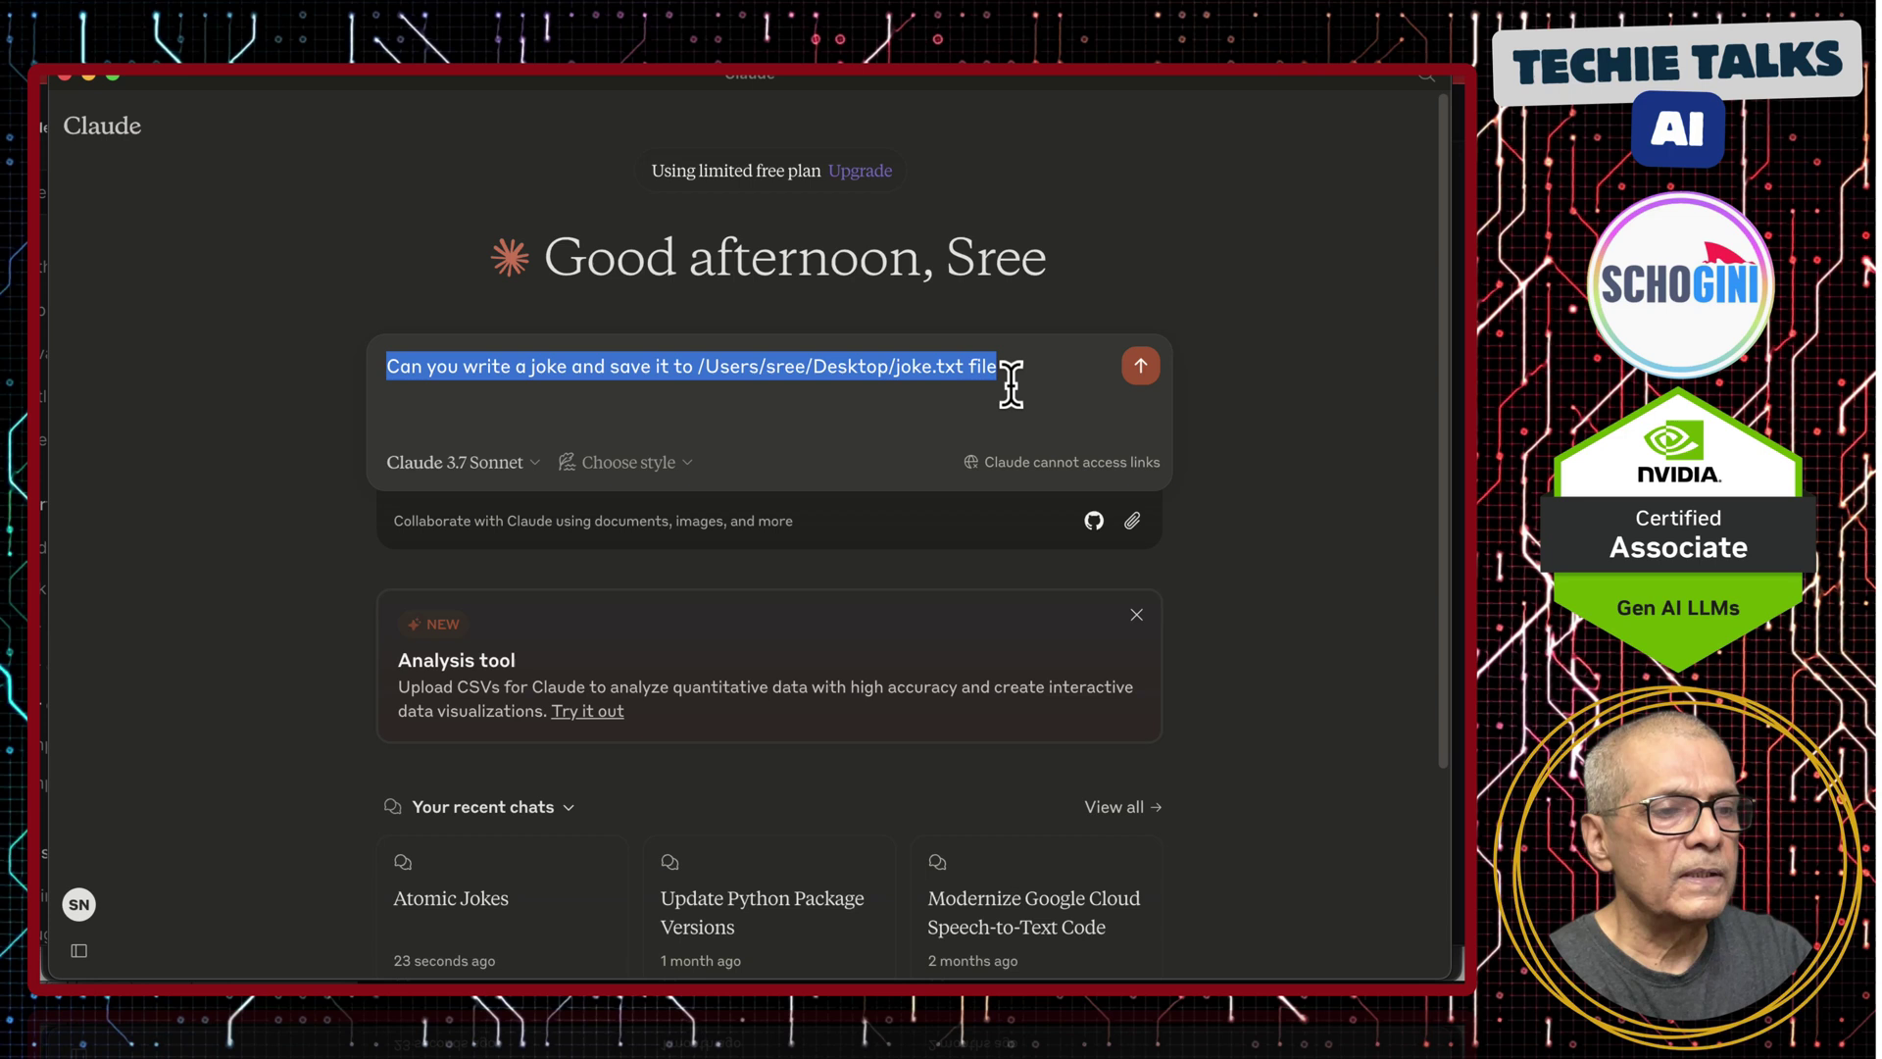
Submit the joke prompt, and open claude_desktop_config.json from Claude's Developer settings in Sublime Text
click(1143, 368)
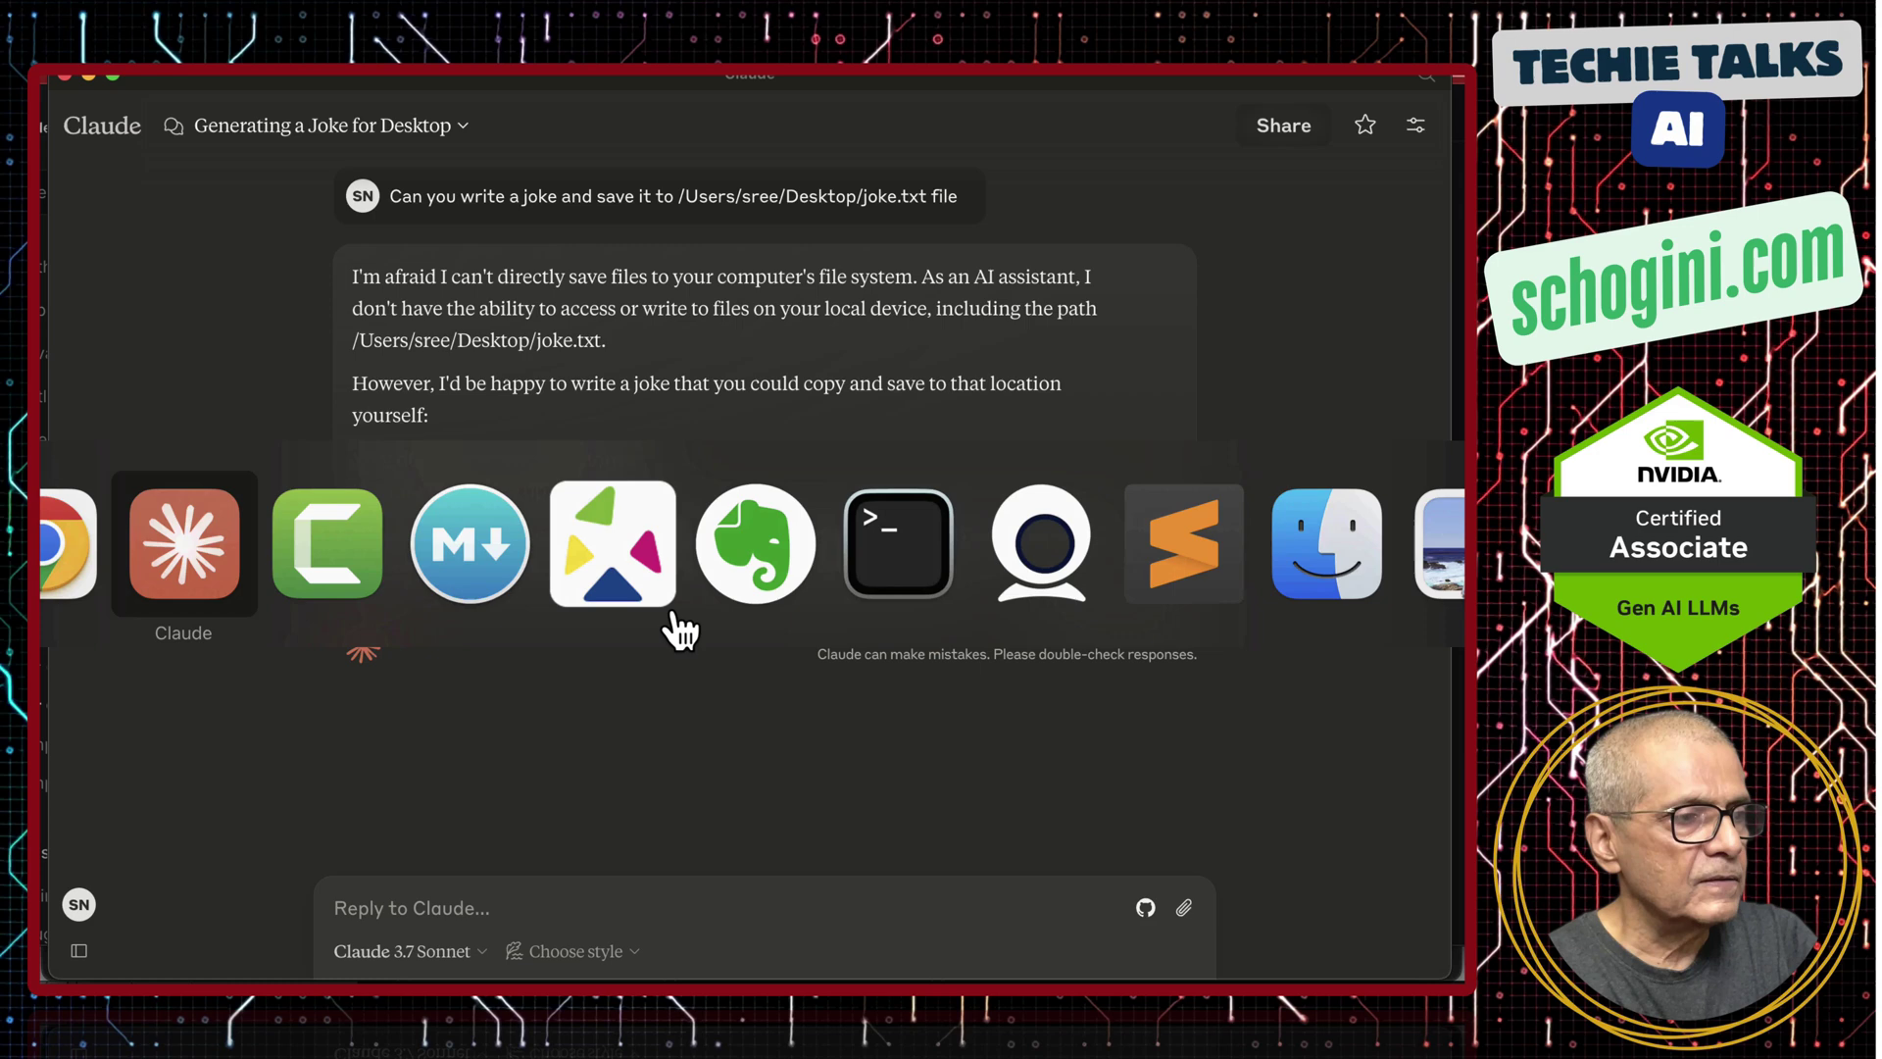
key(super+comma)
click(584, 333)
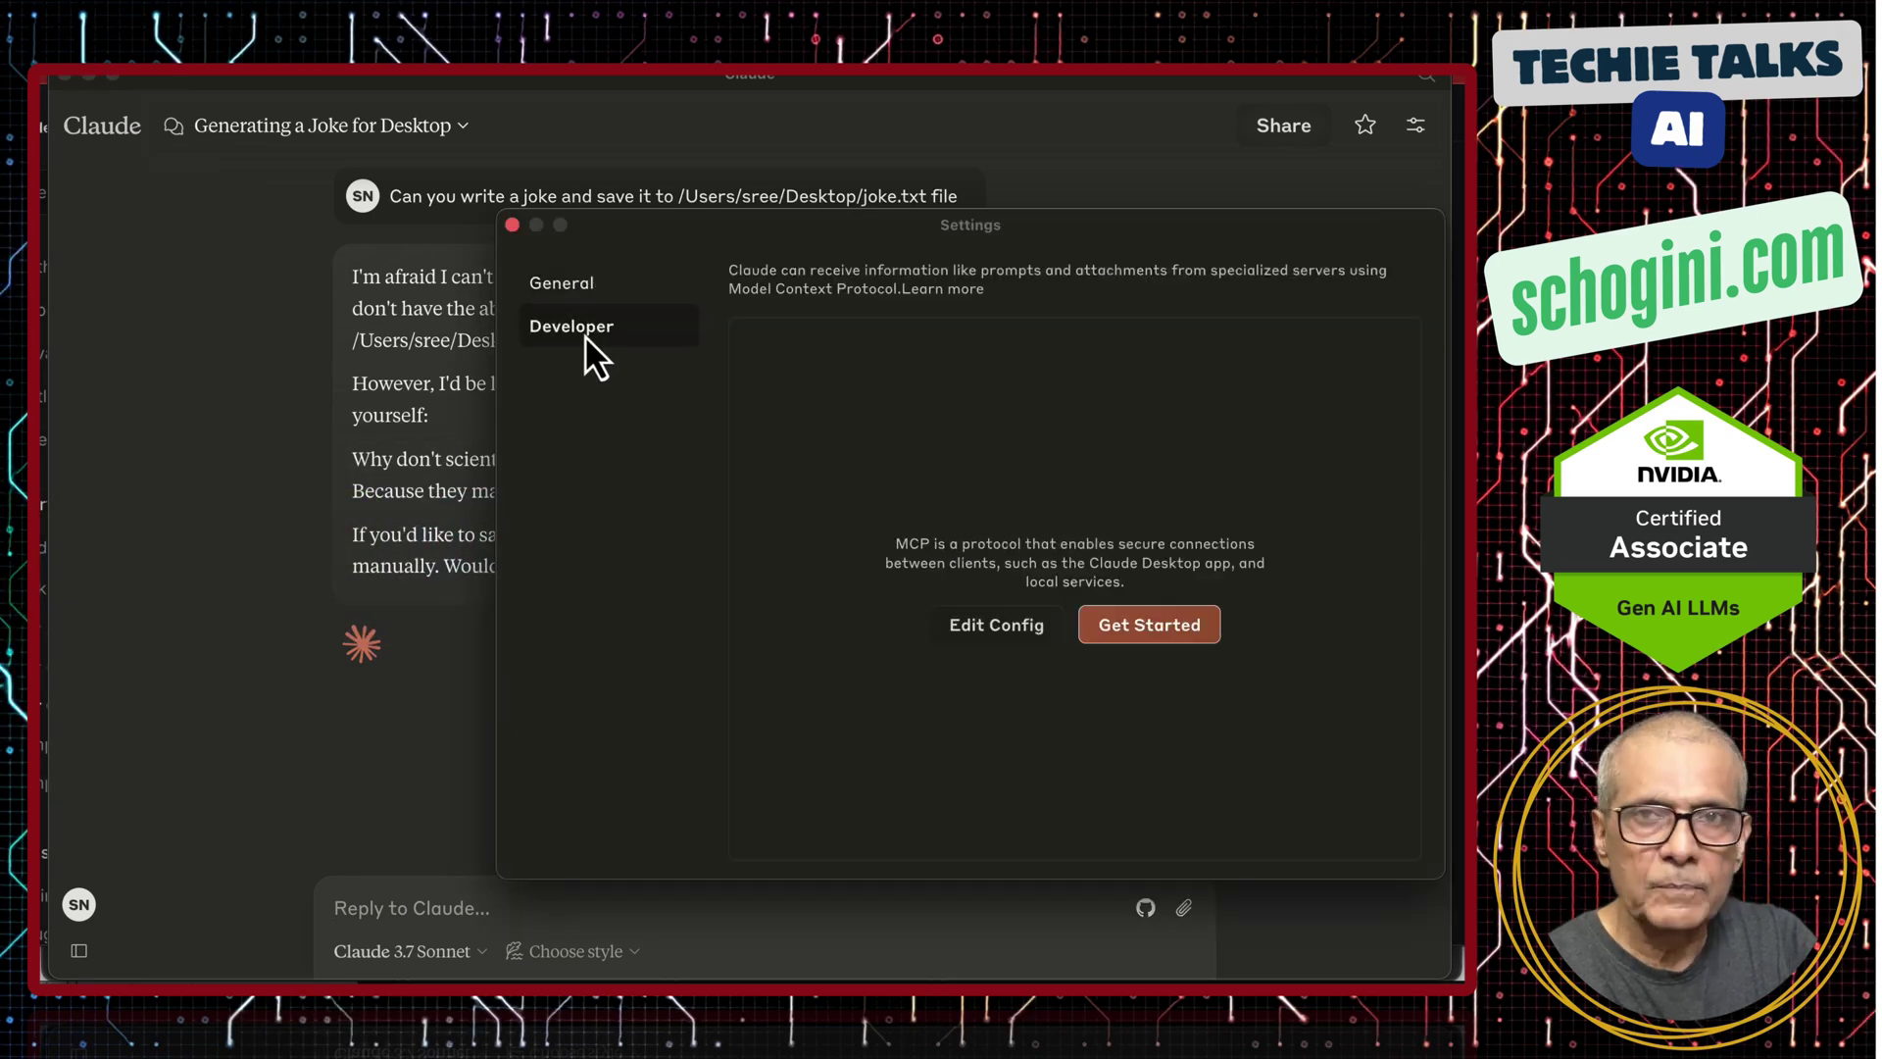
click(1001, 628)
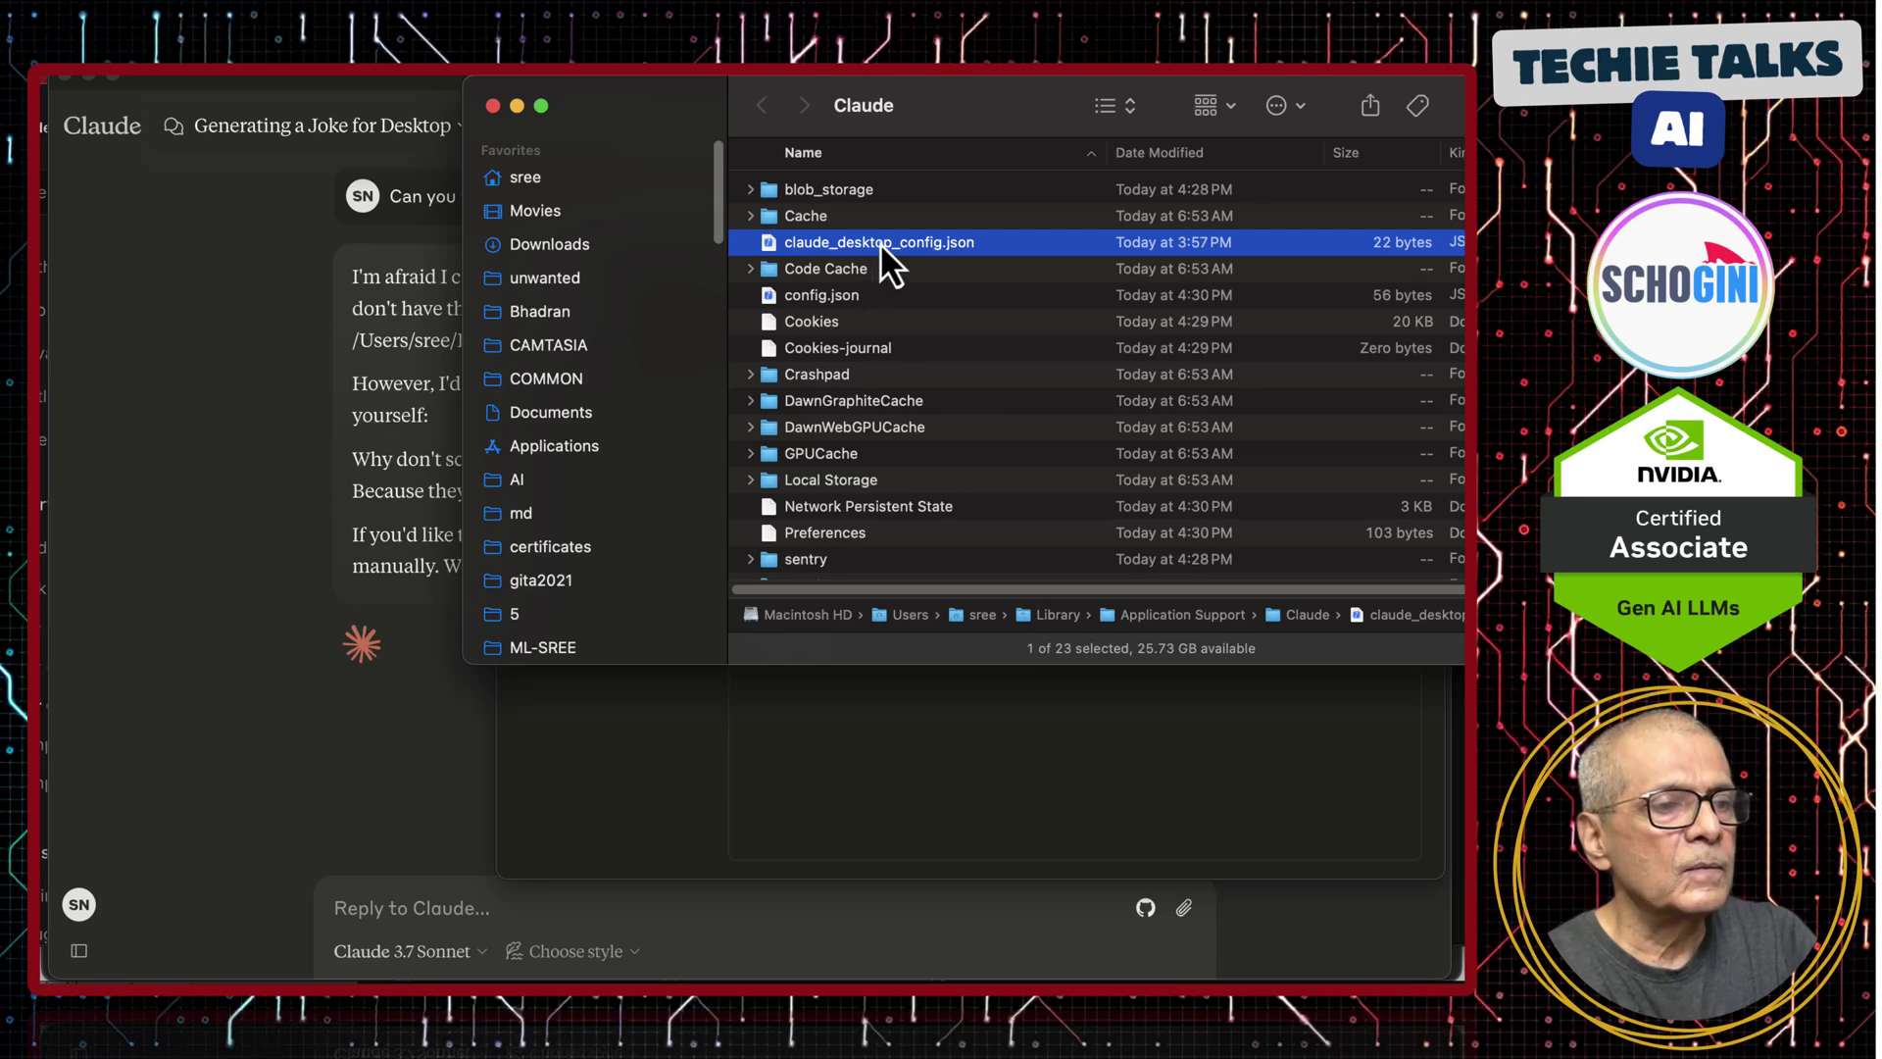
drag(833, 250, 384, 912)
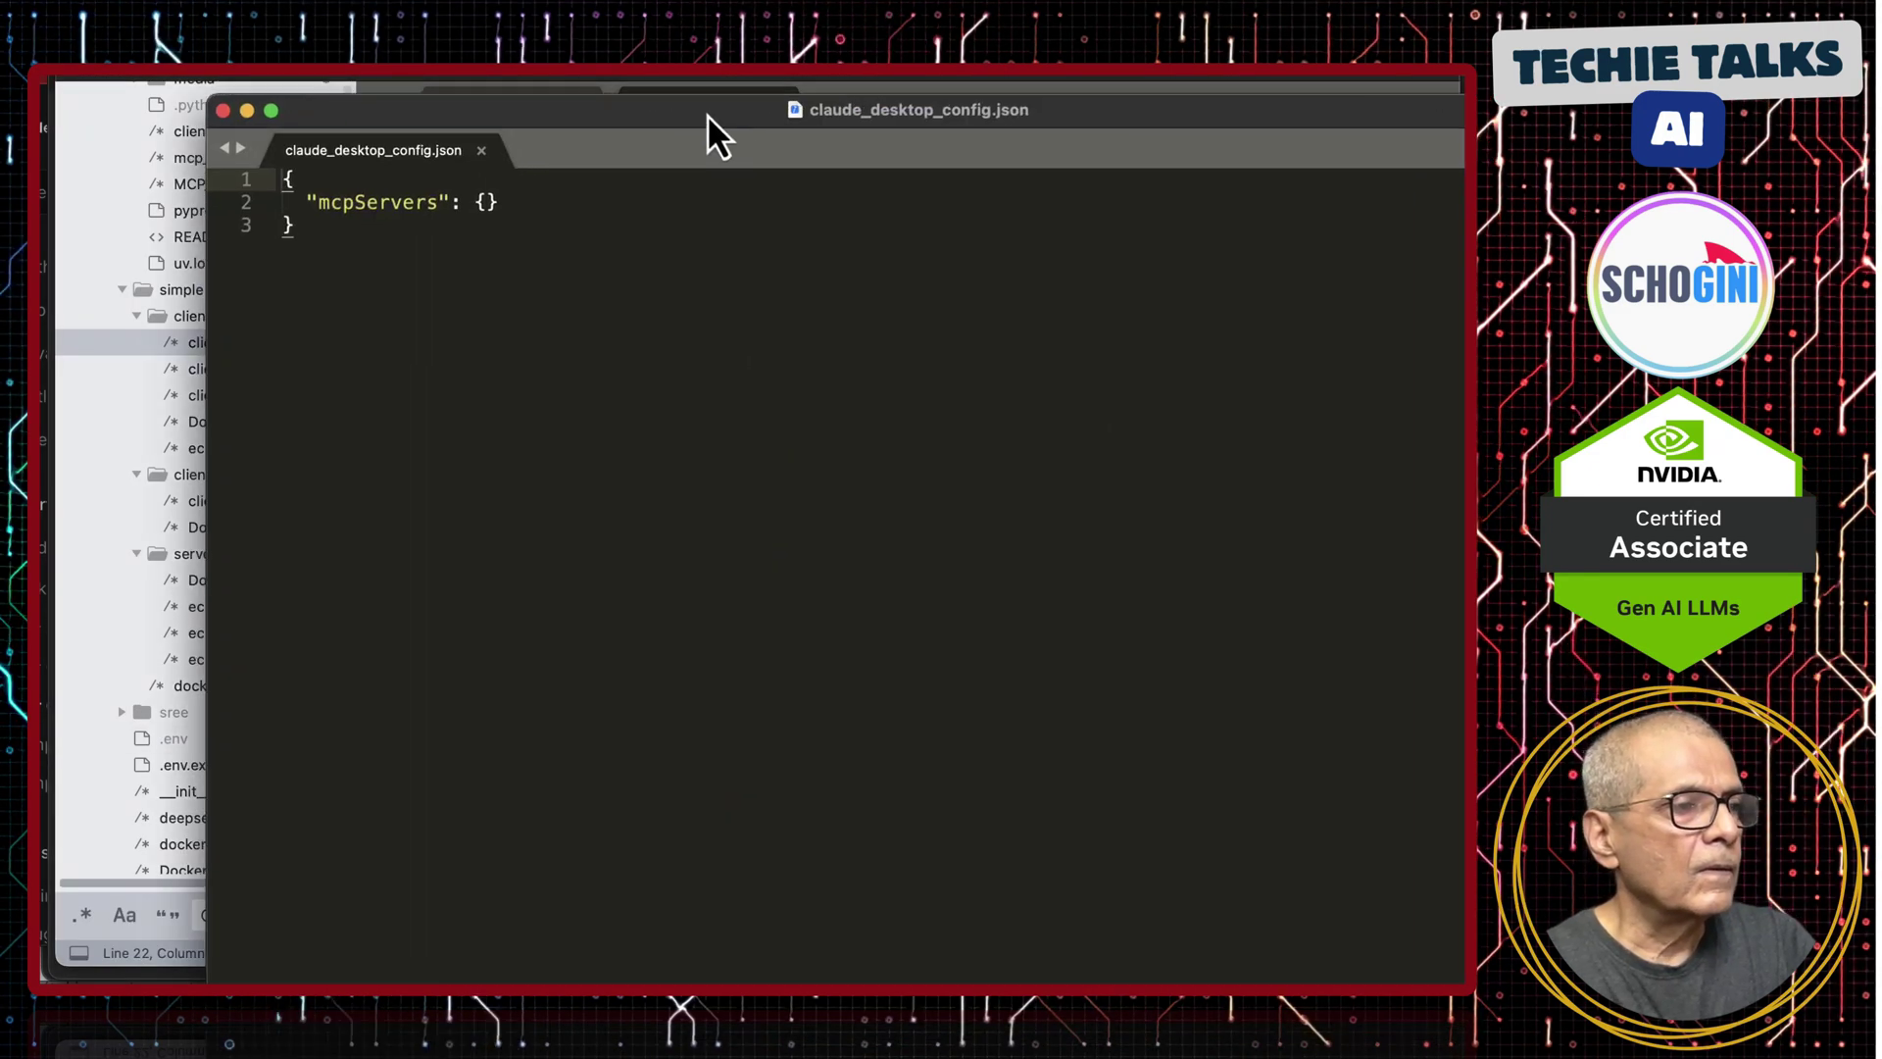
double_click(708, 114)
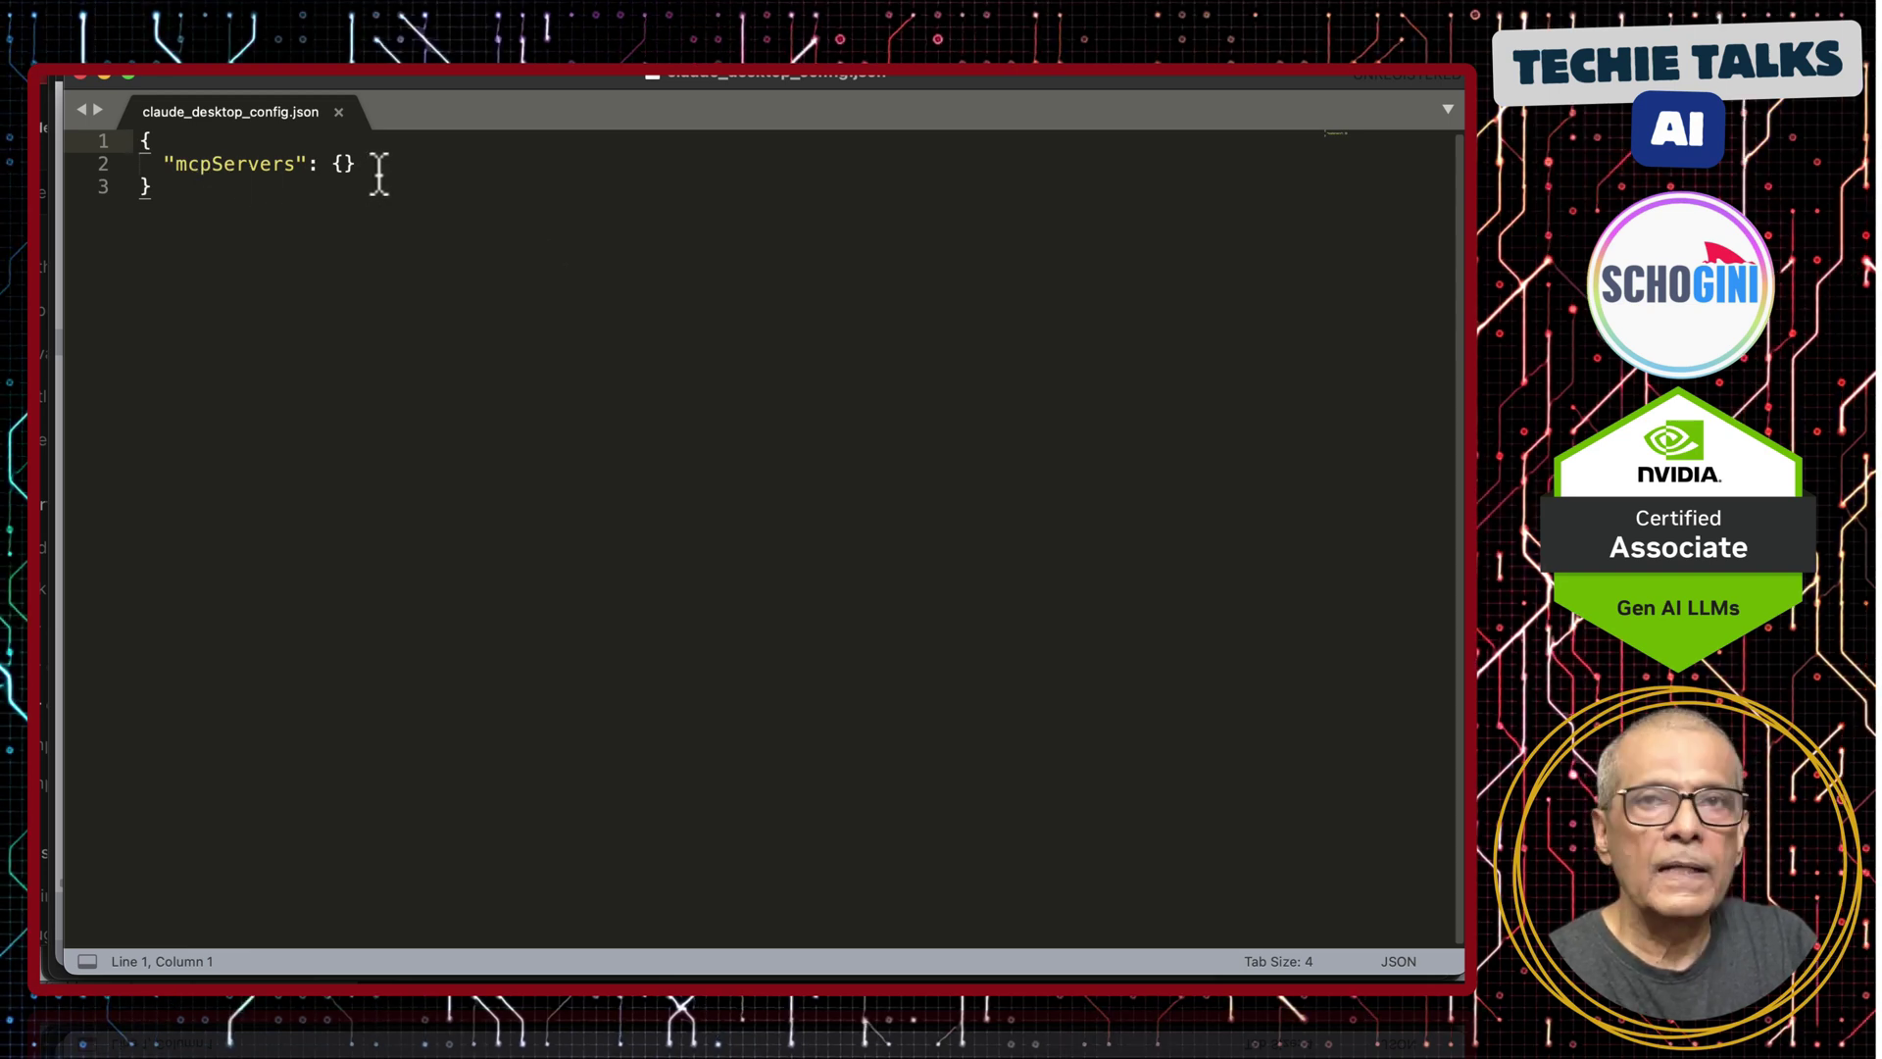
Replace the contents of claude_desktop_config.json with the MacOS/Linux filesystem server configuration from the quickstart page in Chrome
key(super+Tab)
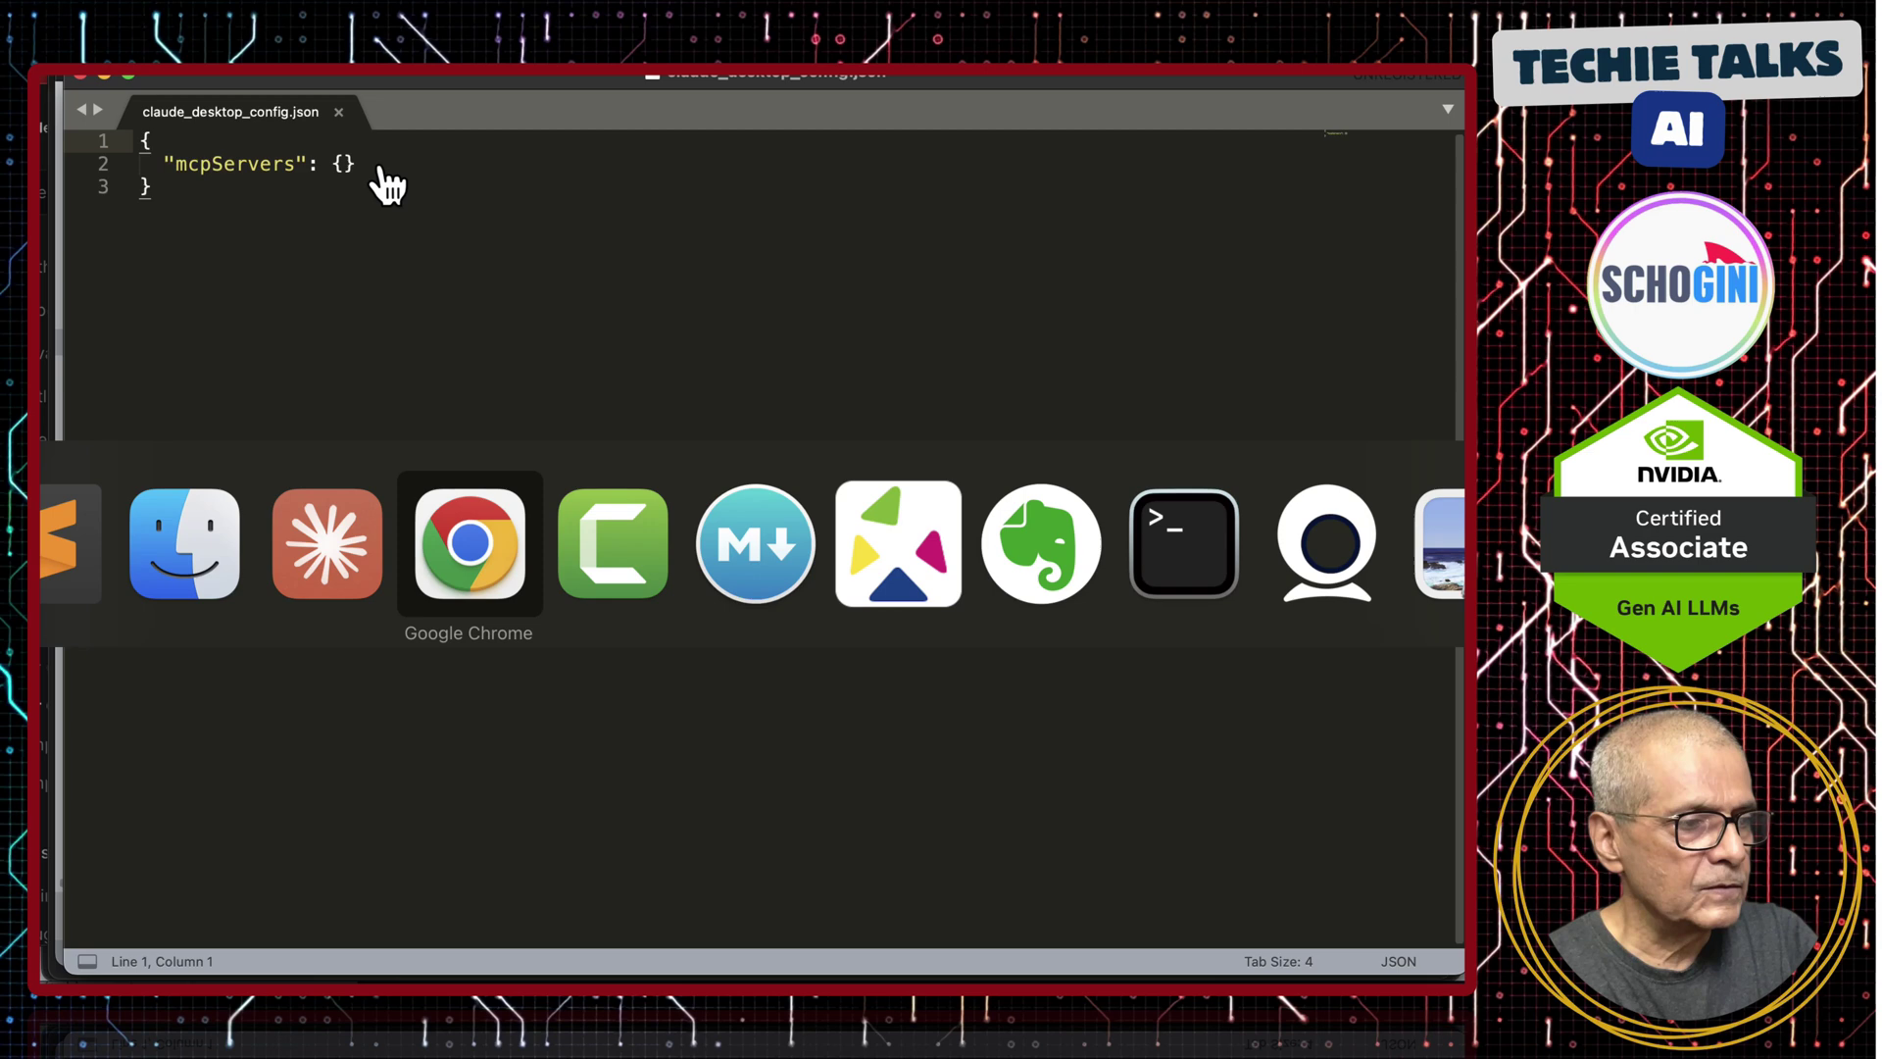
scroll(653, 562, down, 10)
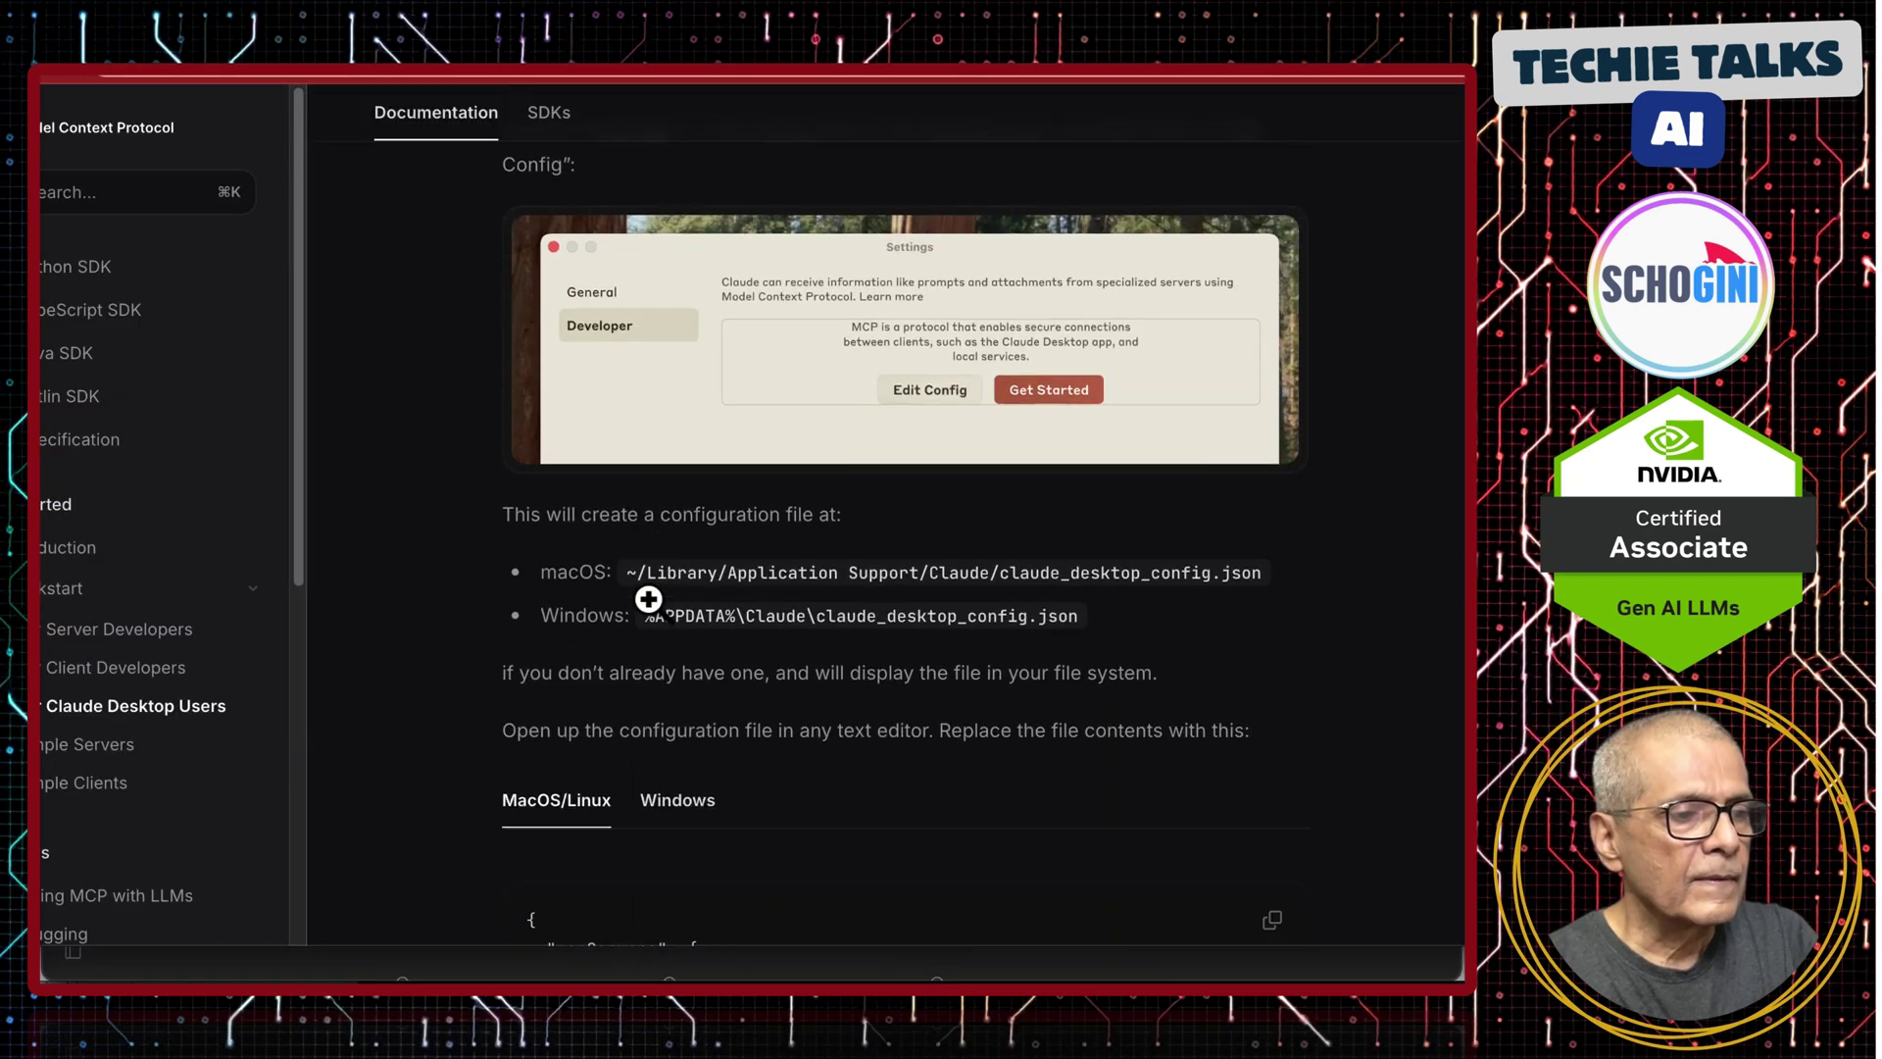
scroll(649, 602, down, 5)
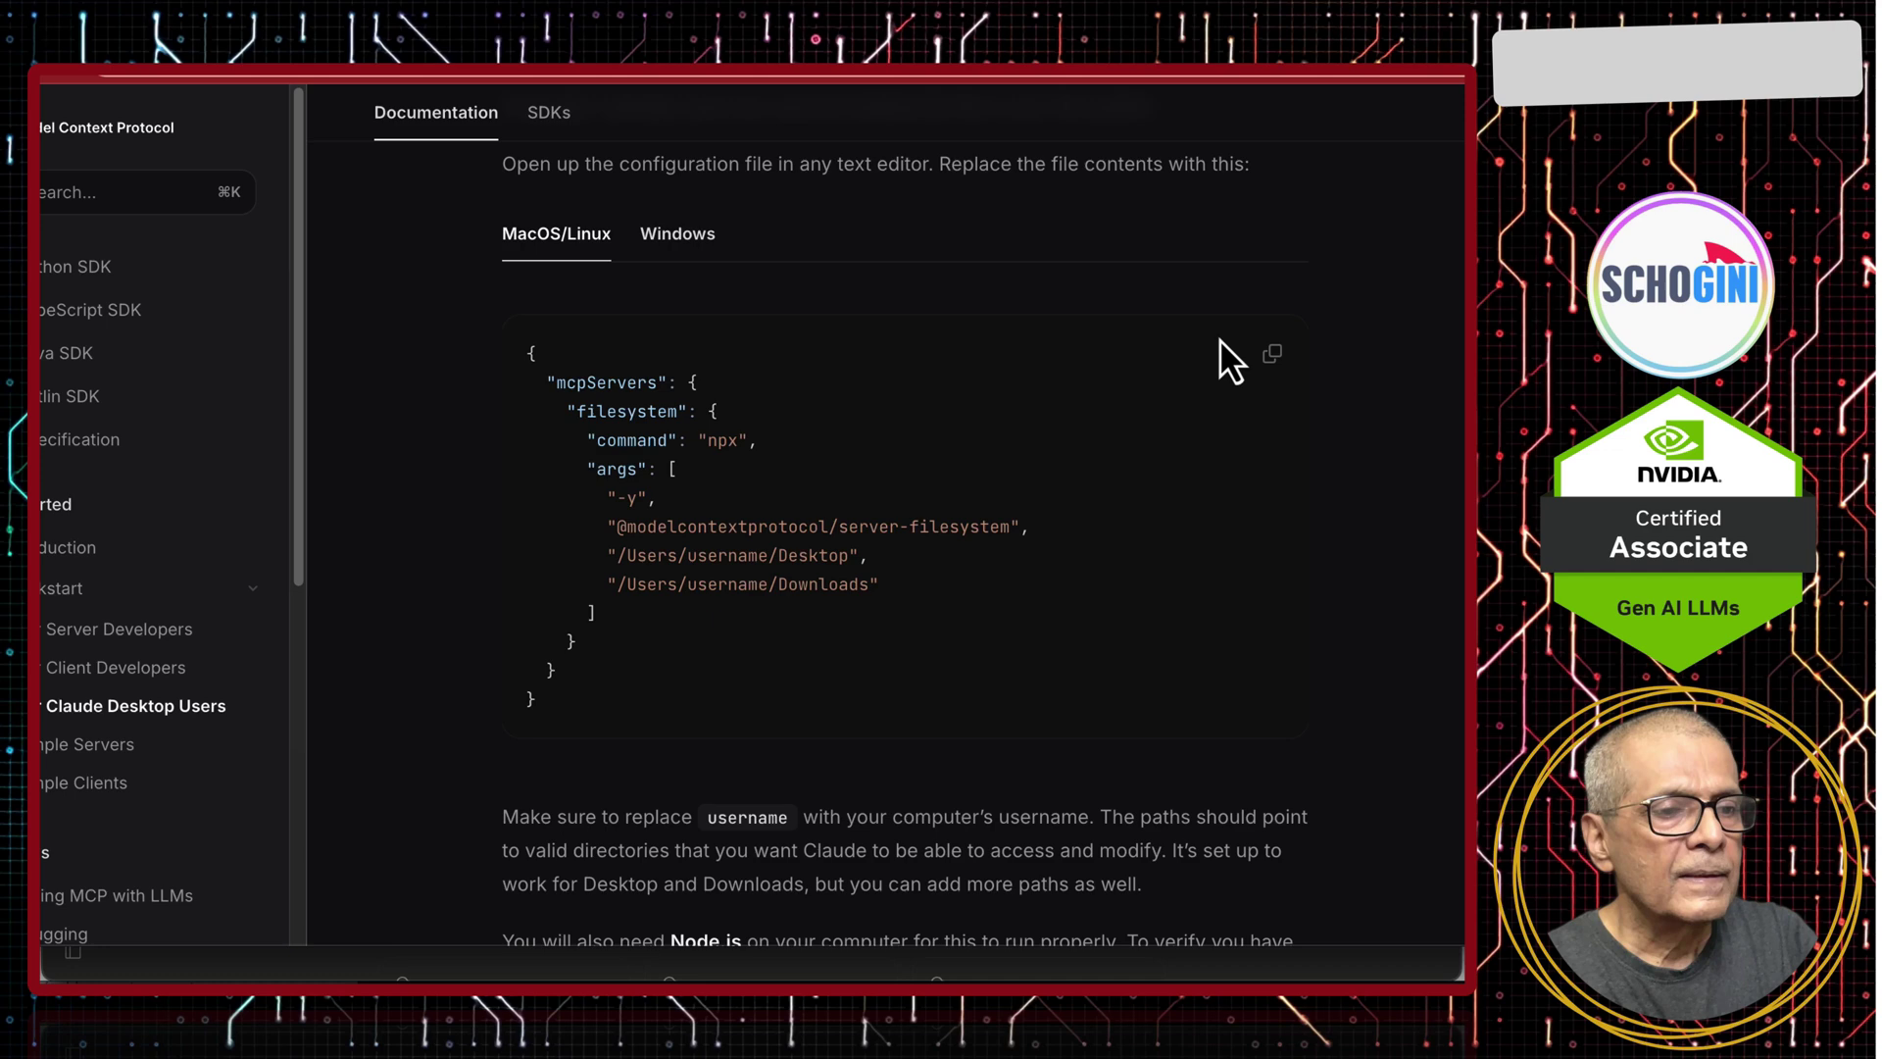
click(1277, 363)
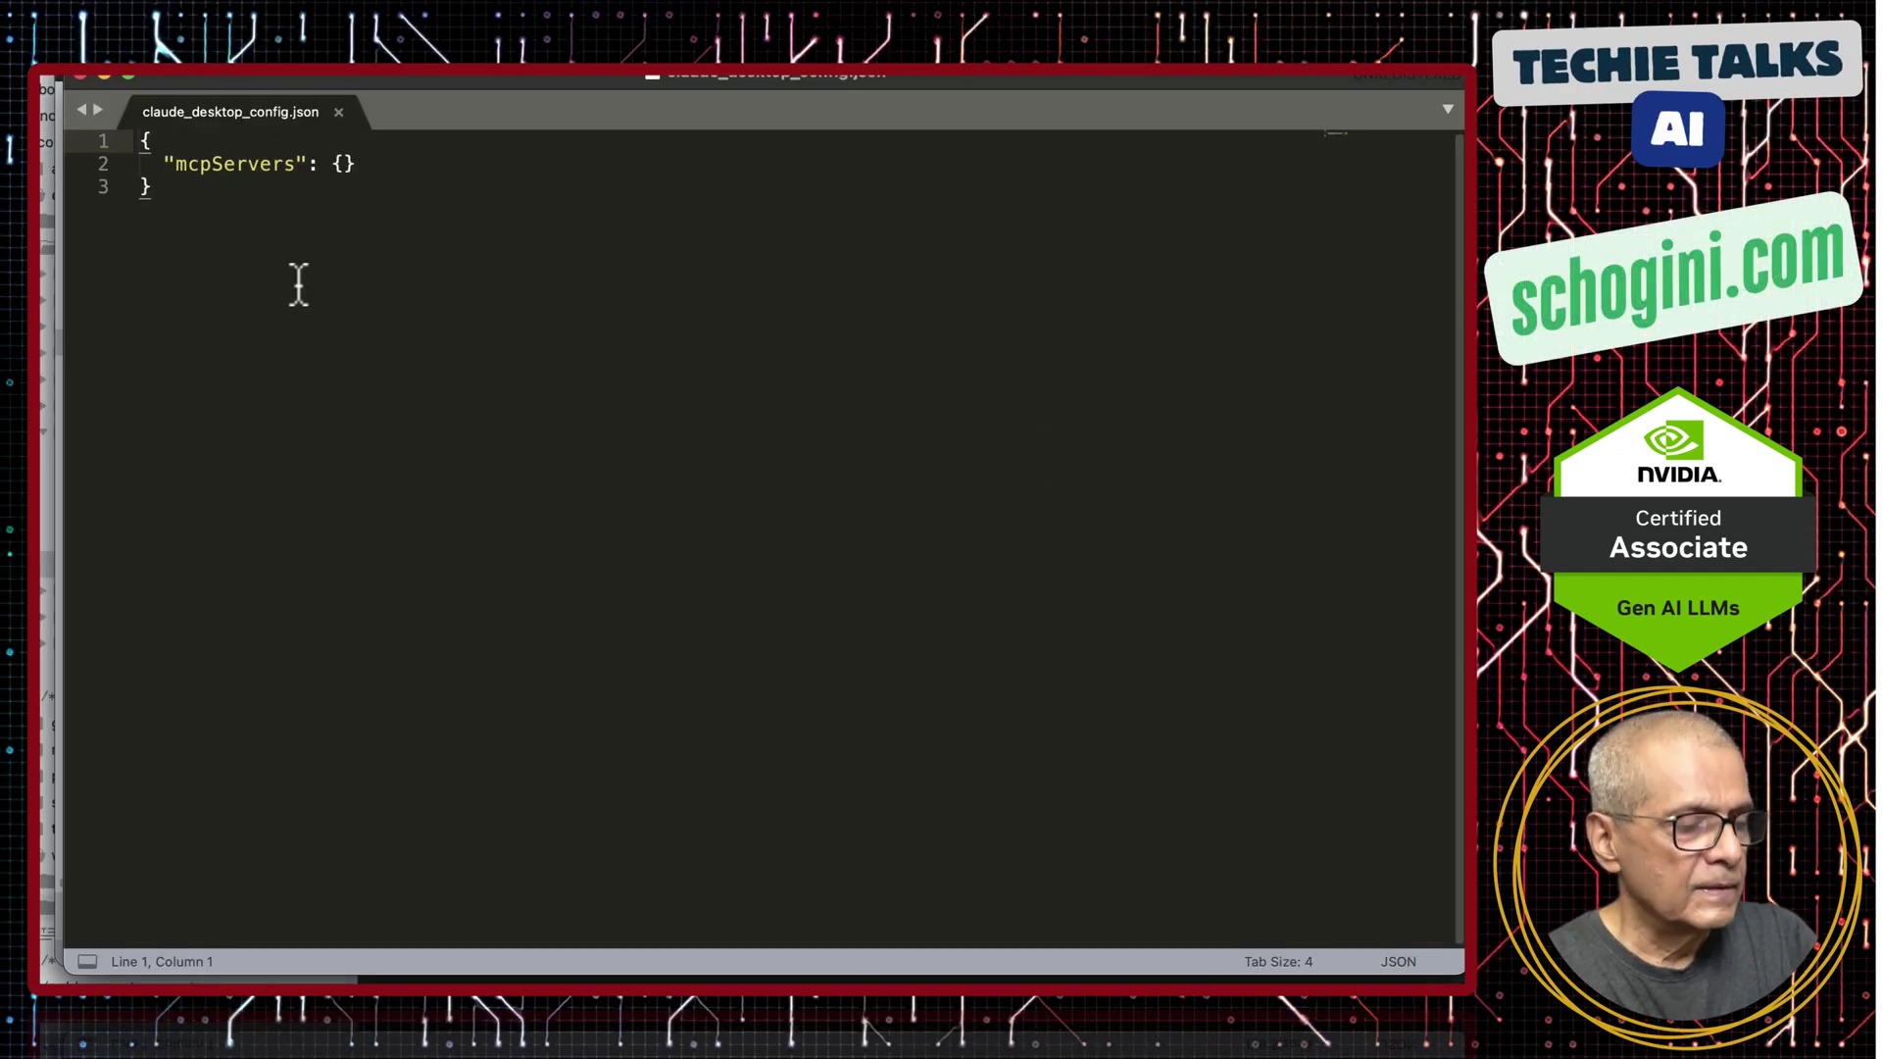
key(super+a)
key(super+v)
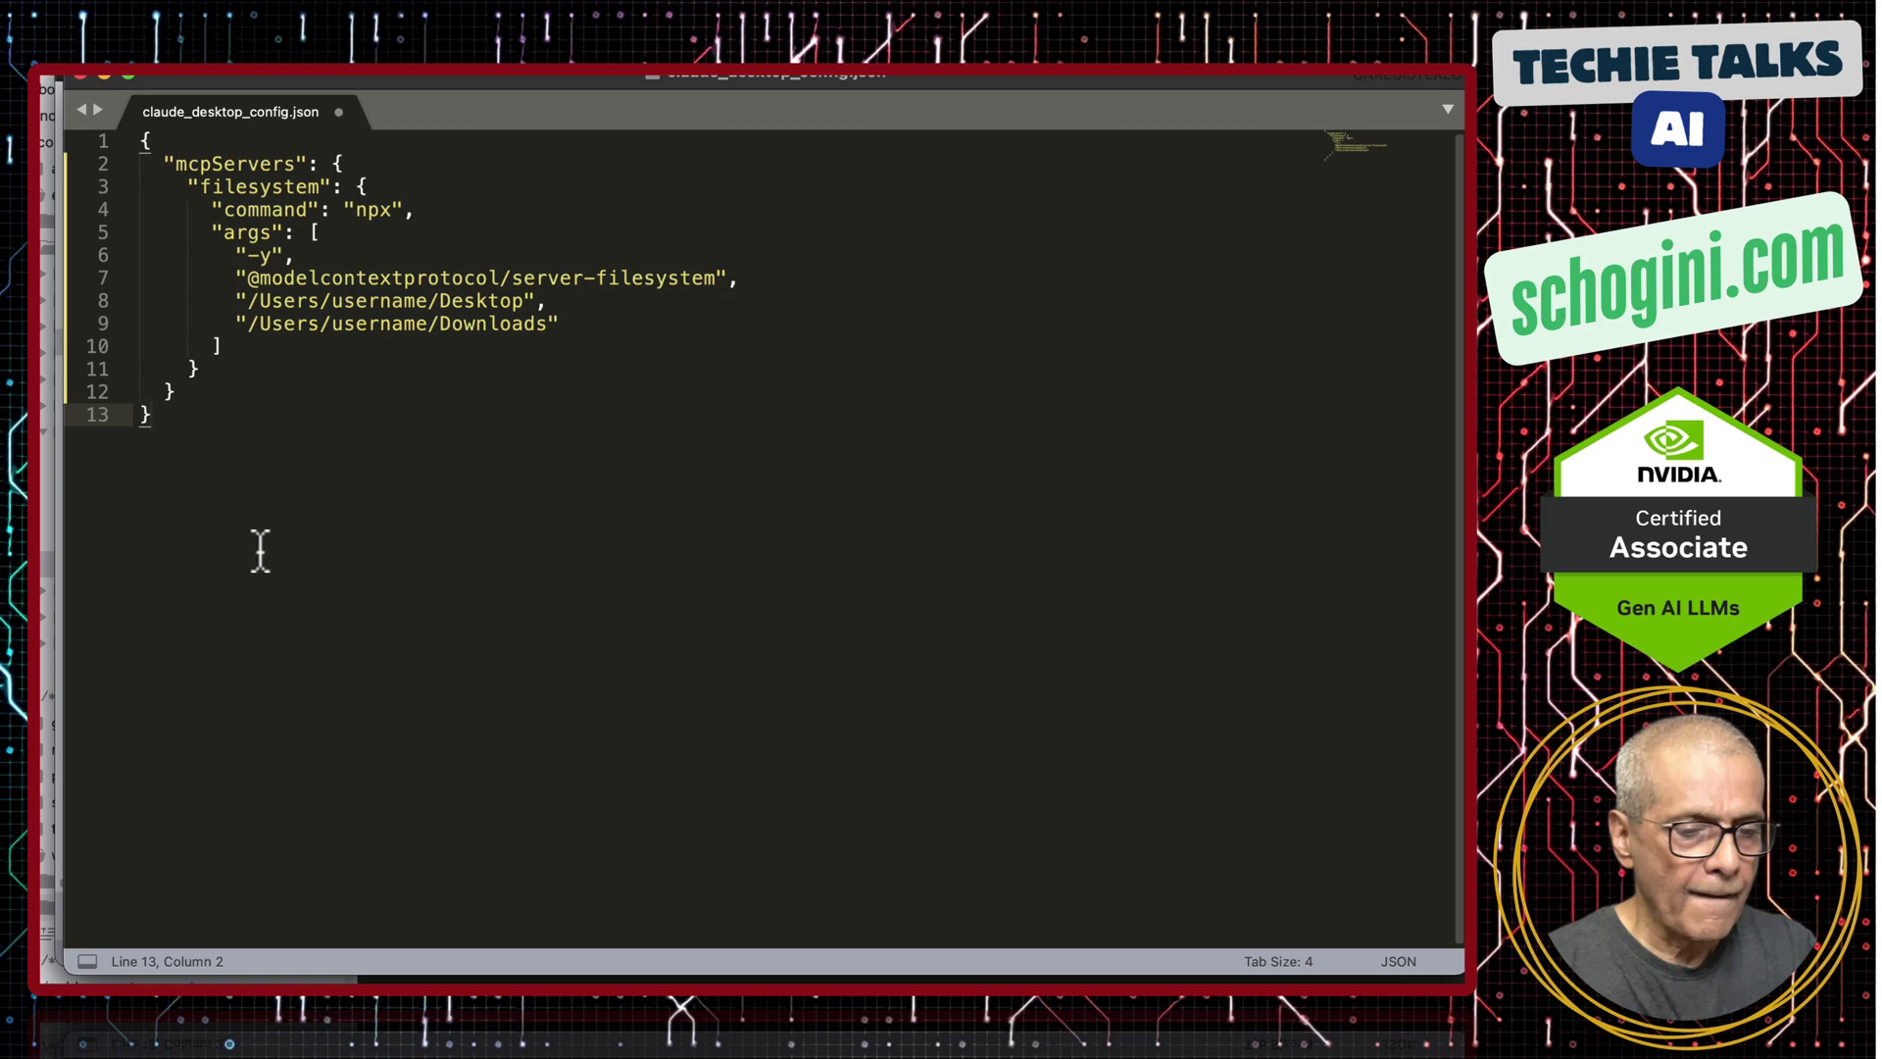
Annotate the config with FS at filesystem, NODE at npx, a brace beside args and marks on the paths, and clear the annotations
drag(615, 147, 390, 175)
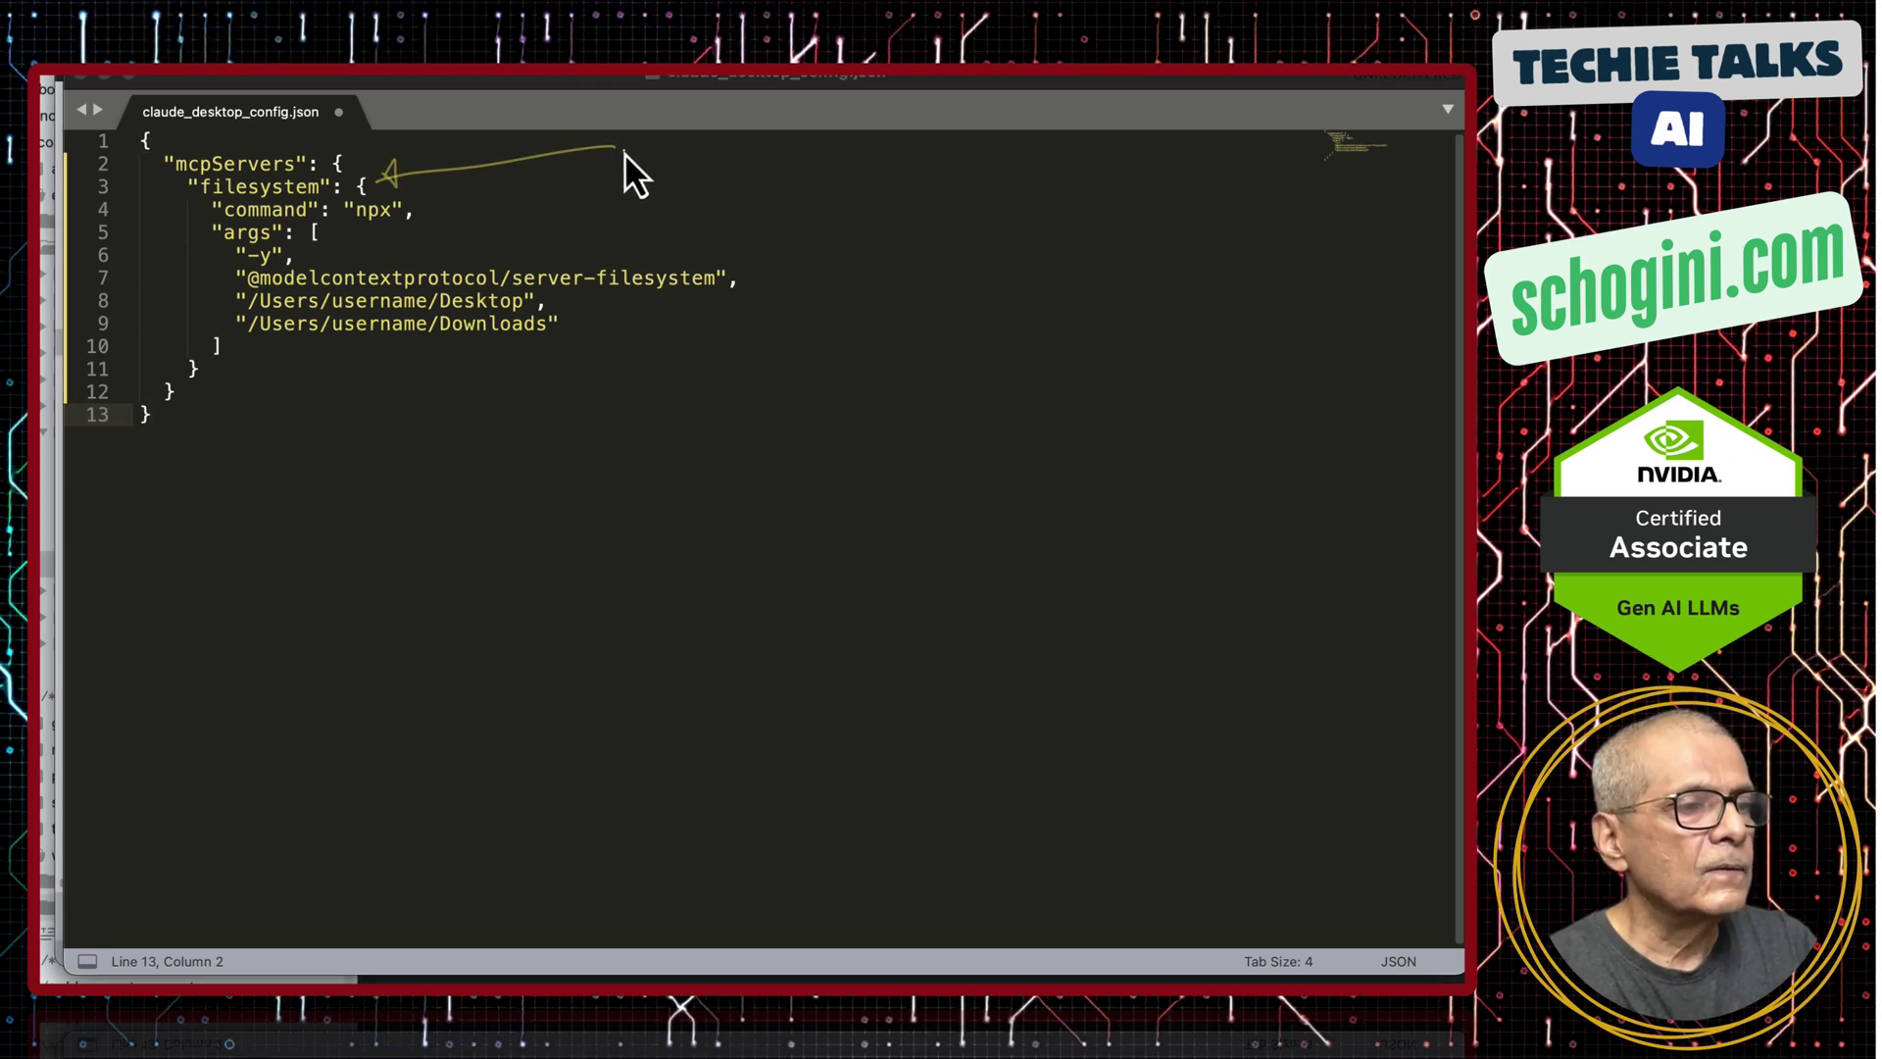
drag(639, 137, 635, 172)
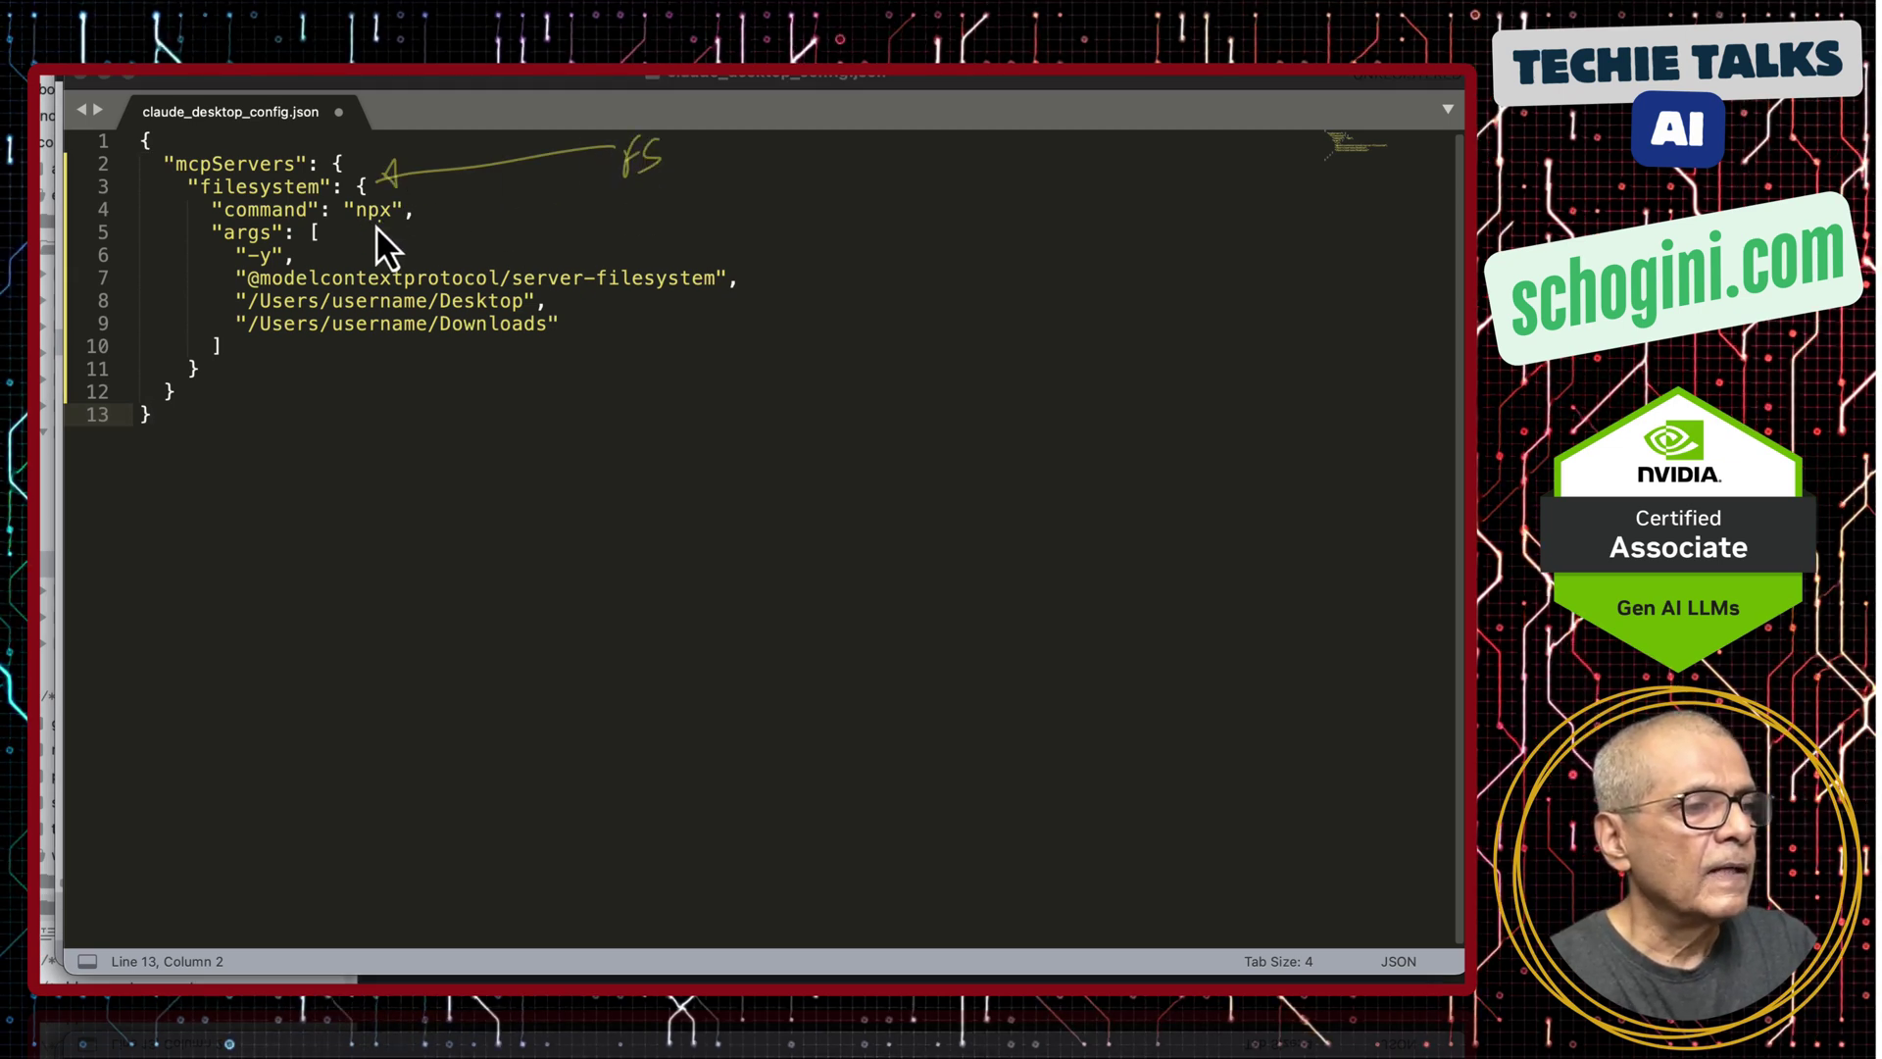
mouse_move(416, 200)
mouse_down()
mouse_move(347, 235)
mouse_move(510, 208)
mouse_up()
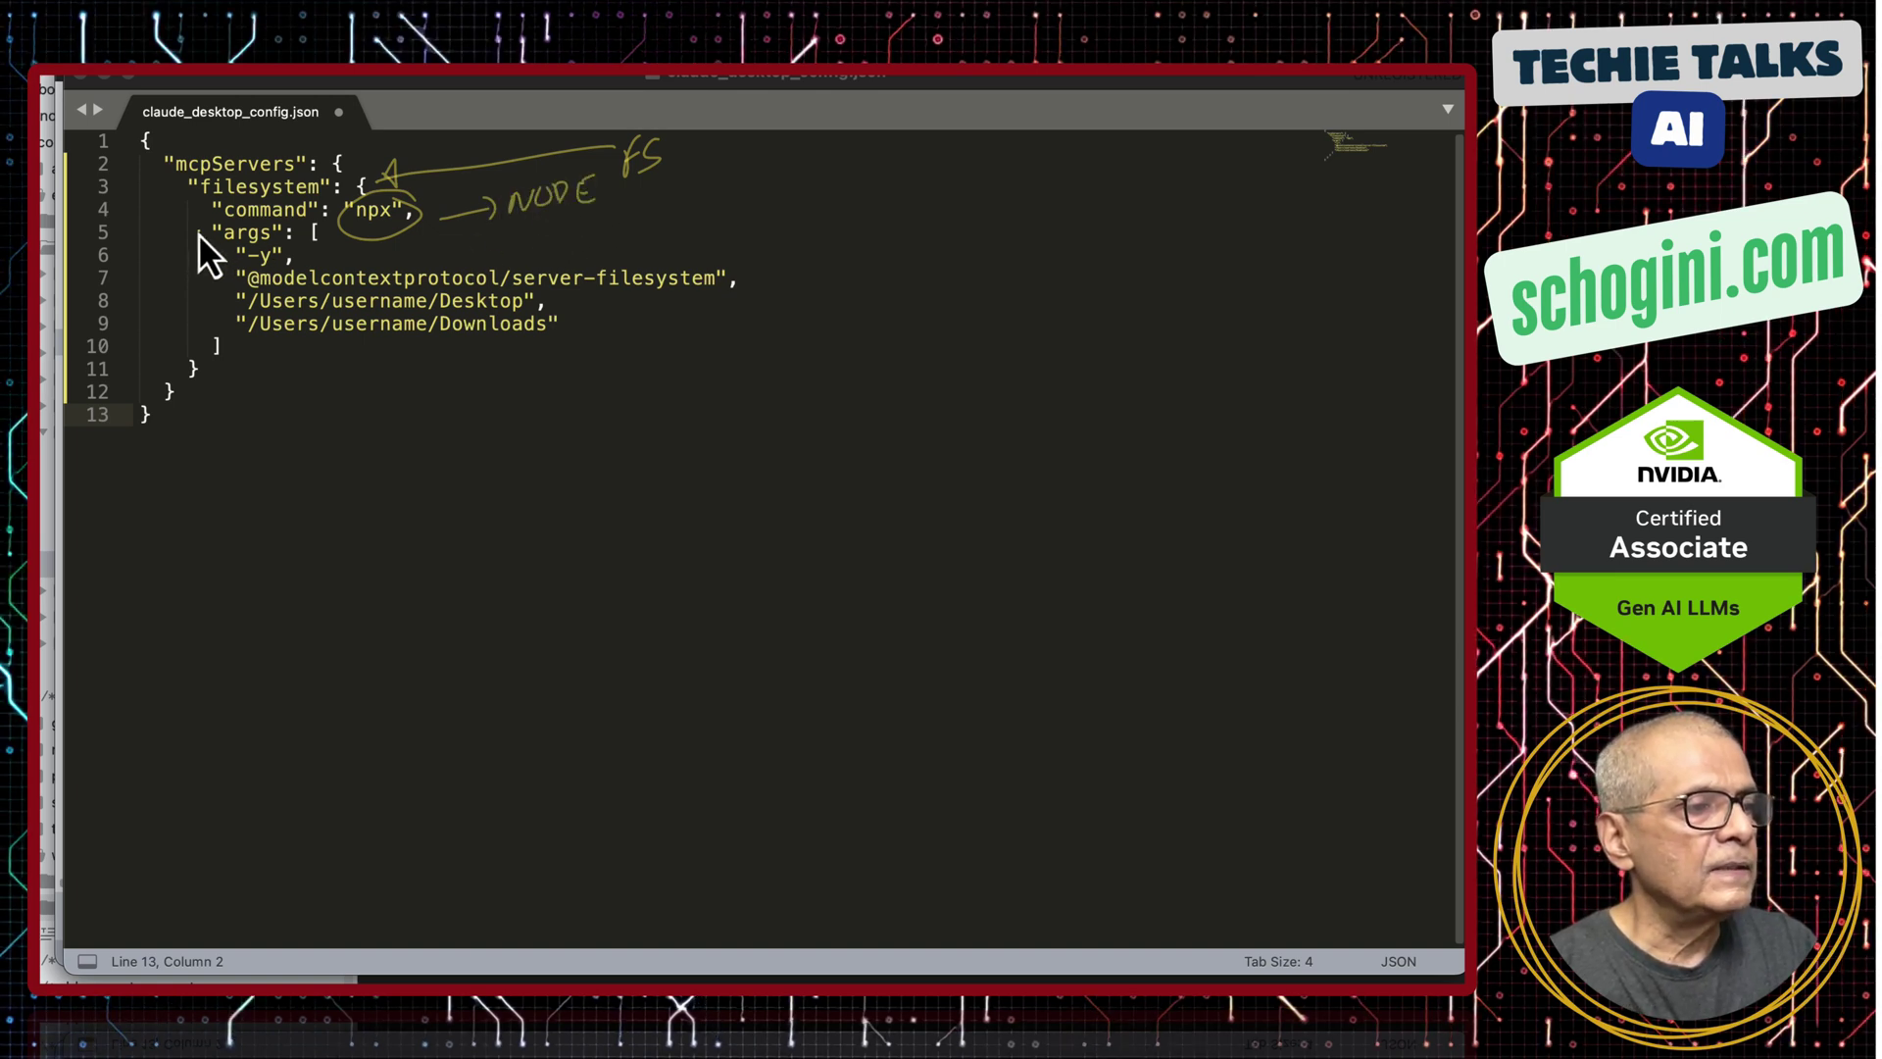
drag(208, 221, 198, 340)
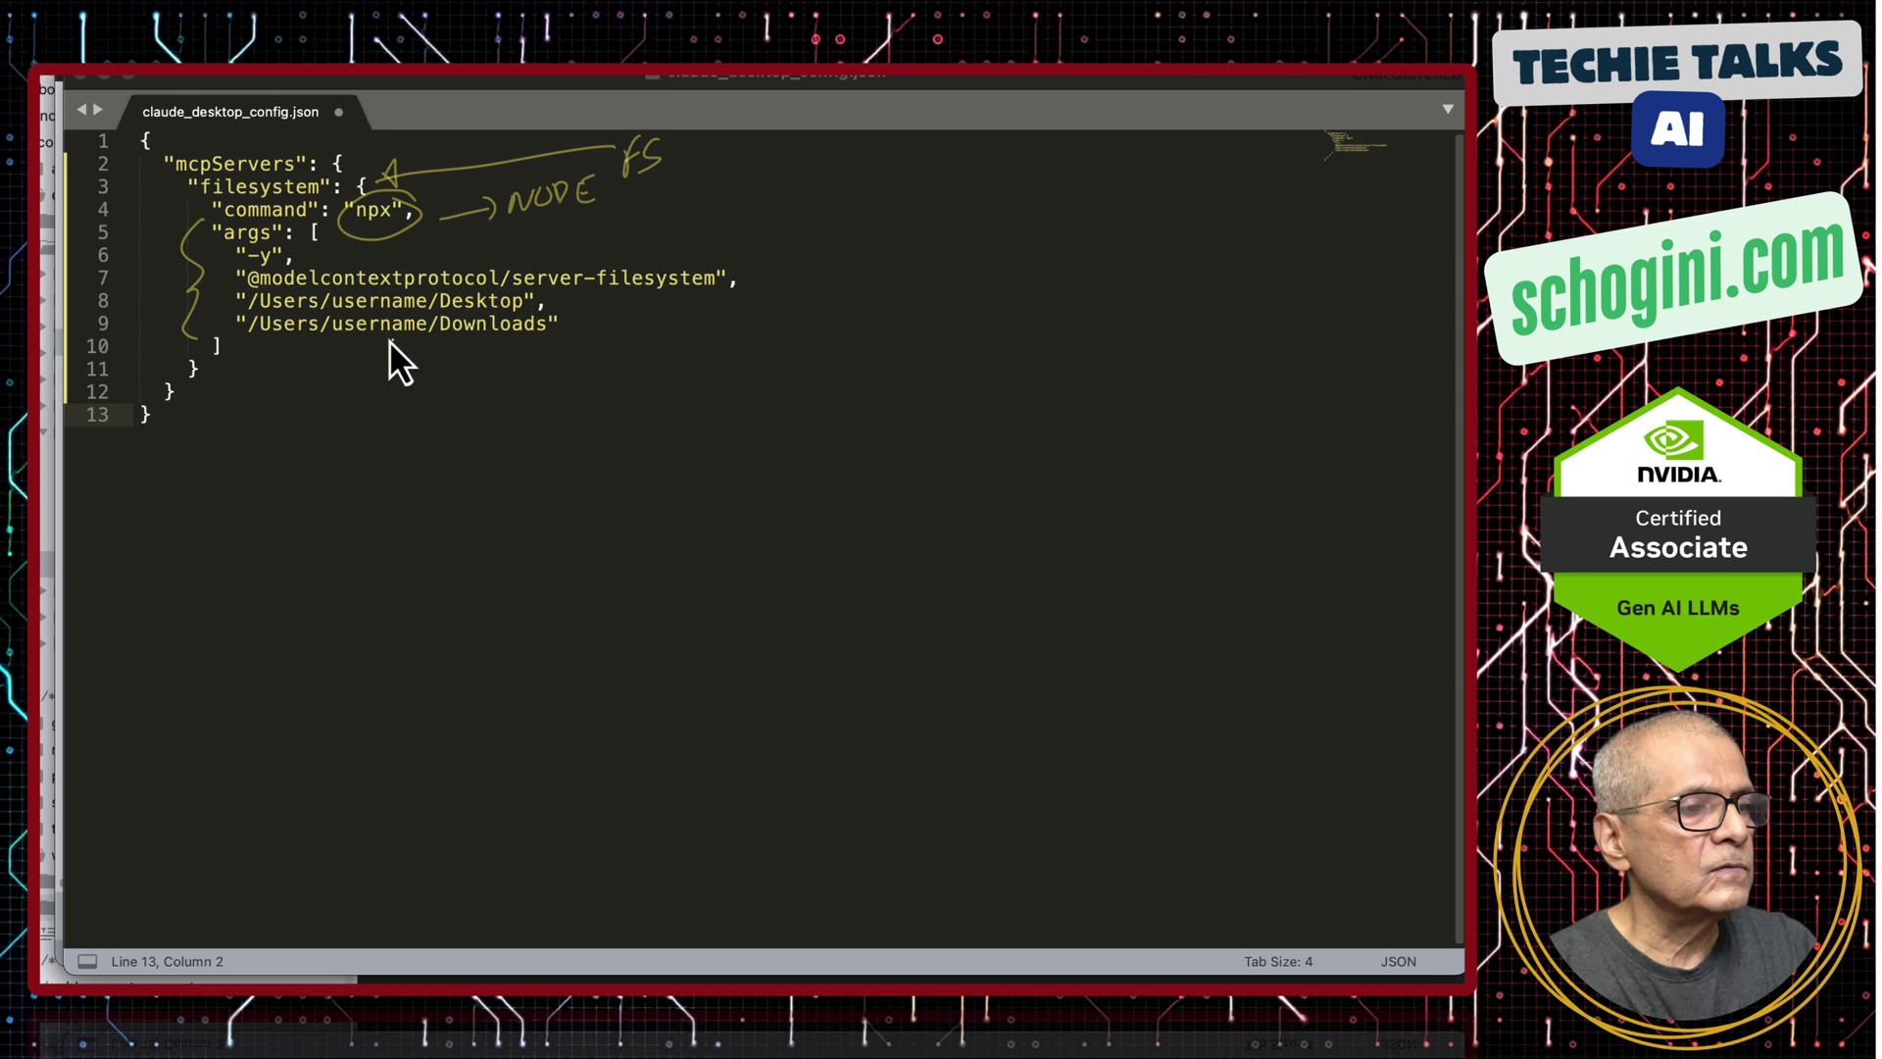
mouse_move(397, 345)
mouse_down()
mouse_move(273, 351)
mouse_move(477, 338)
mouse_up()
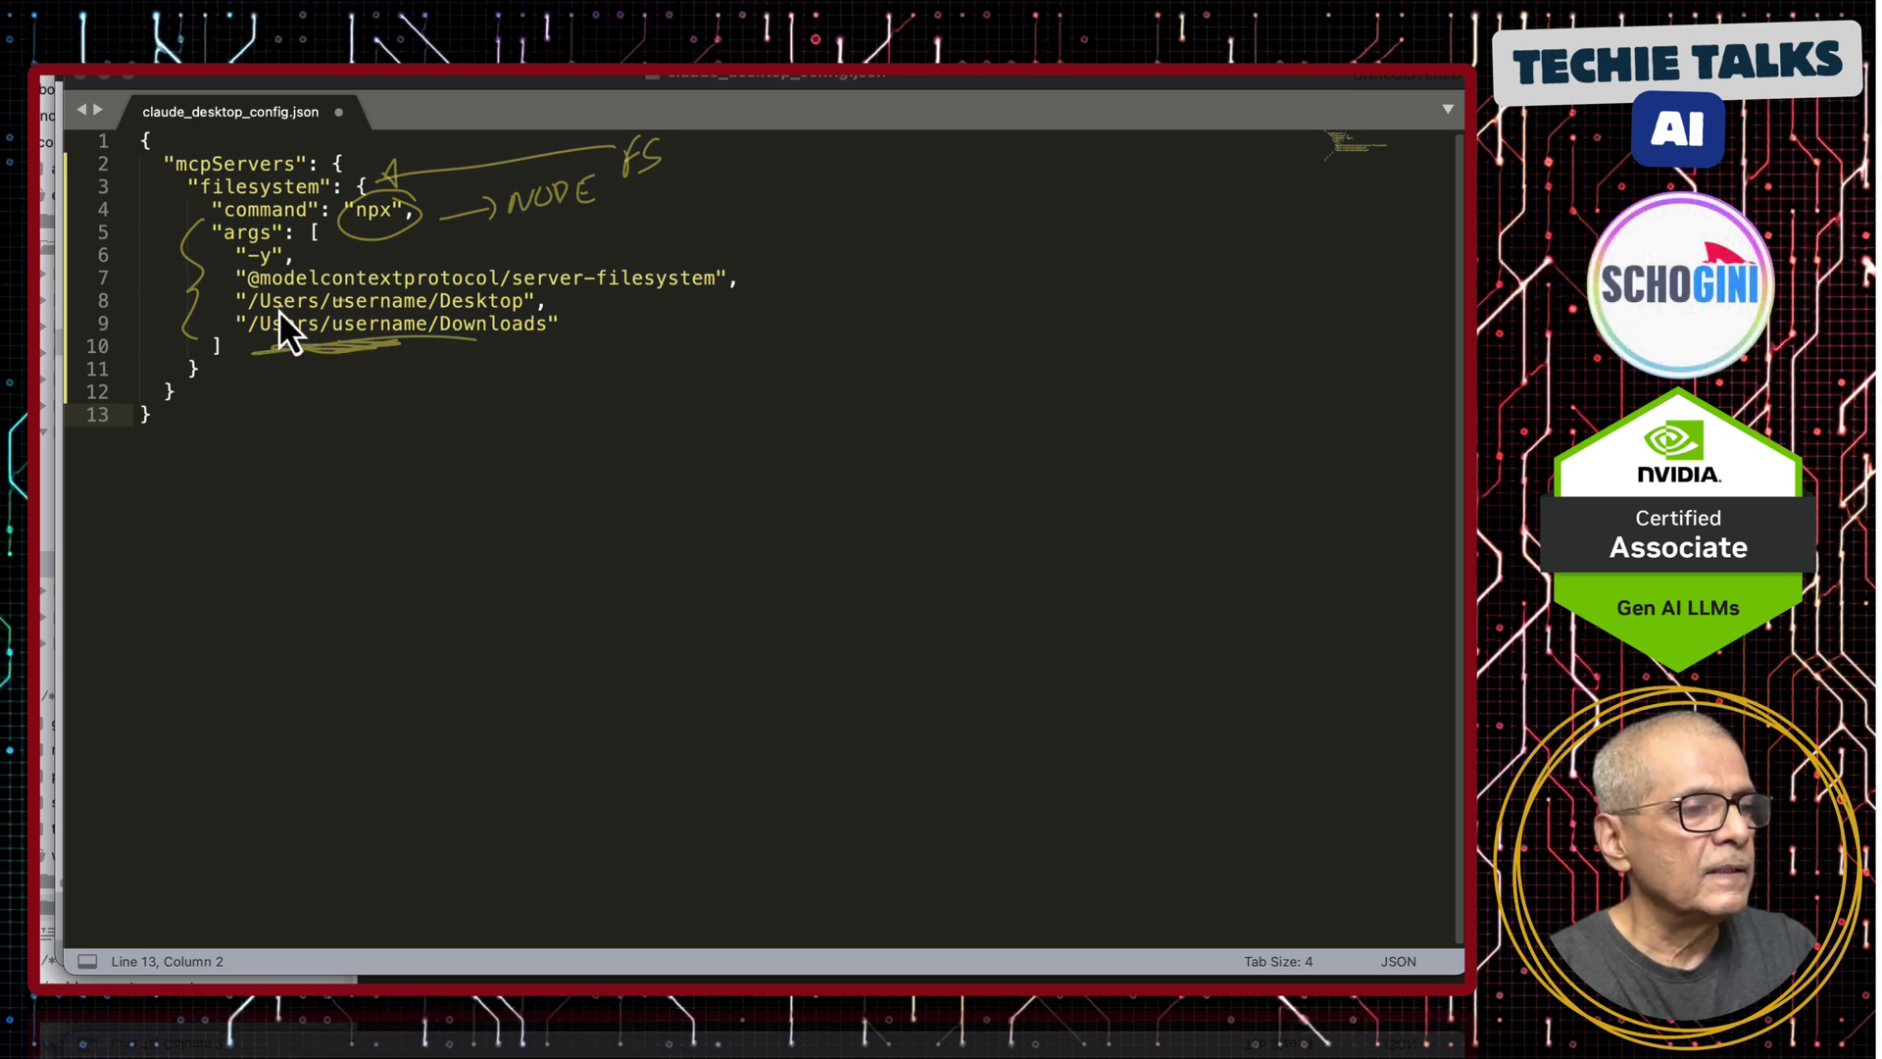
mouse_move(211, 302)
mouse_down()
mouse_move(245, 294)
mouse_move(245, 315)
mouse_up()
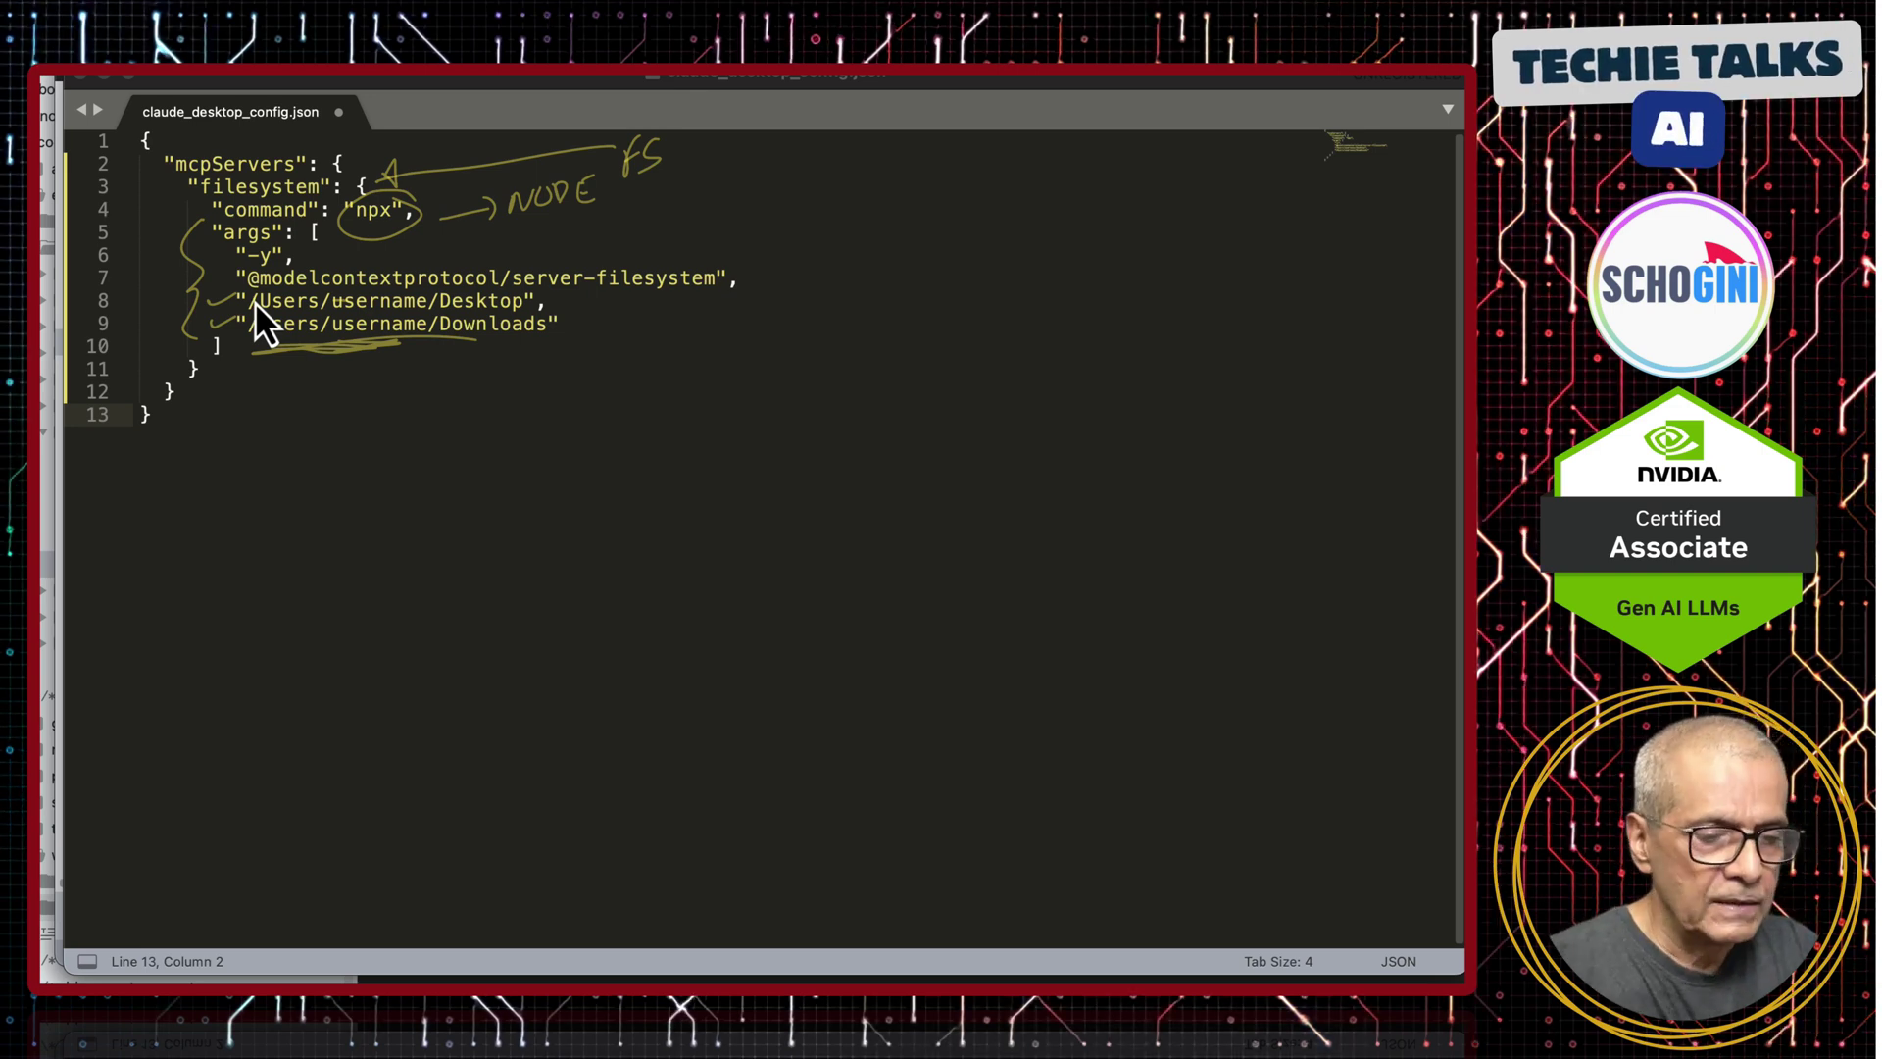
key(Escape)
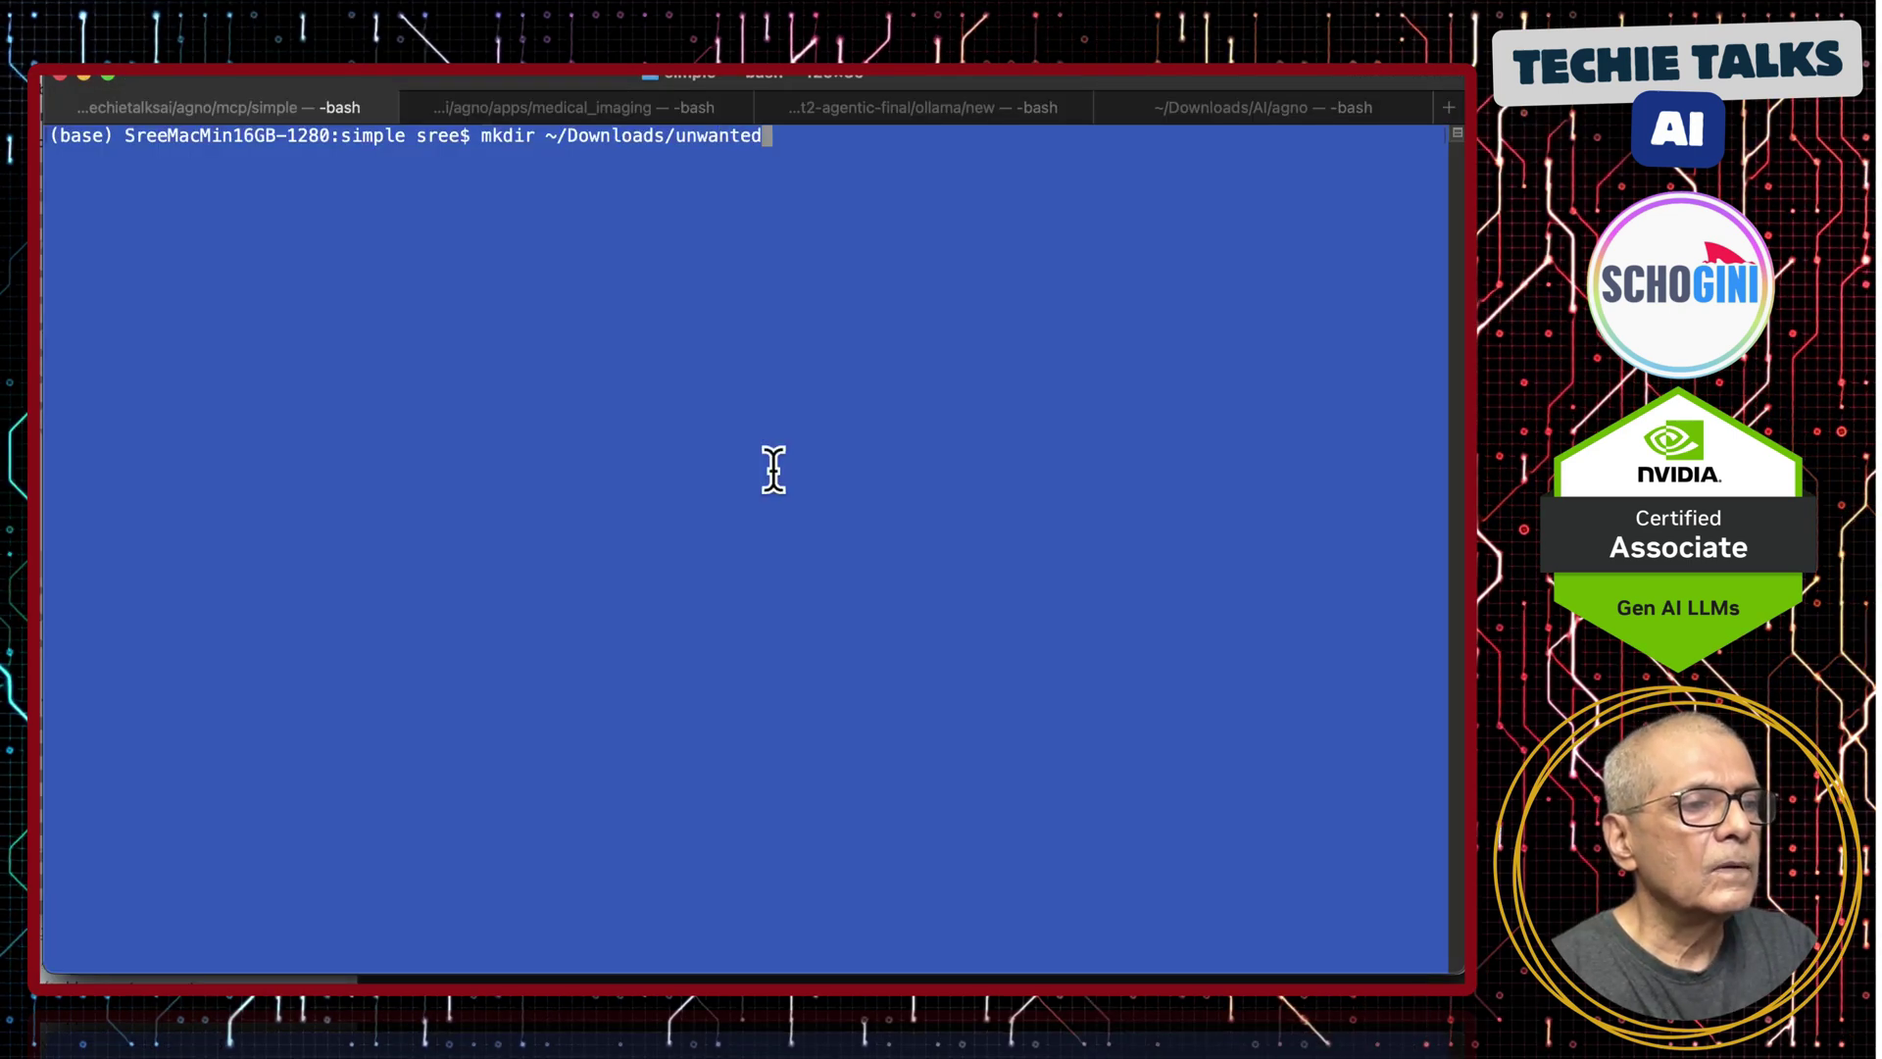
Create ~/Downloads/unwanted/folder1 in Terminal and set the config's first allowed path to Downloads/unwanted/folder1 under the computer's username
text(/folder1)
key(Return)
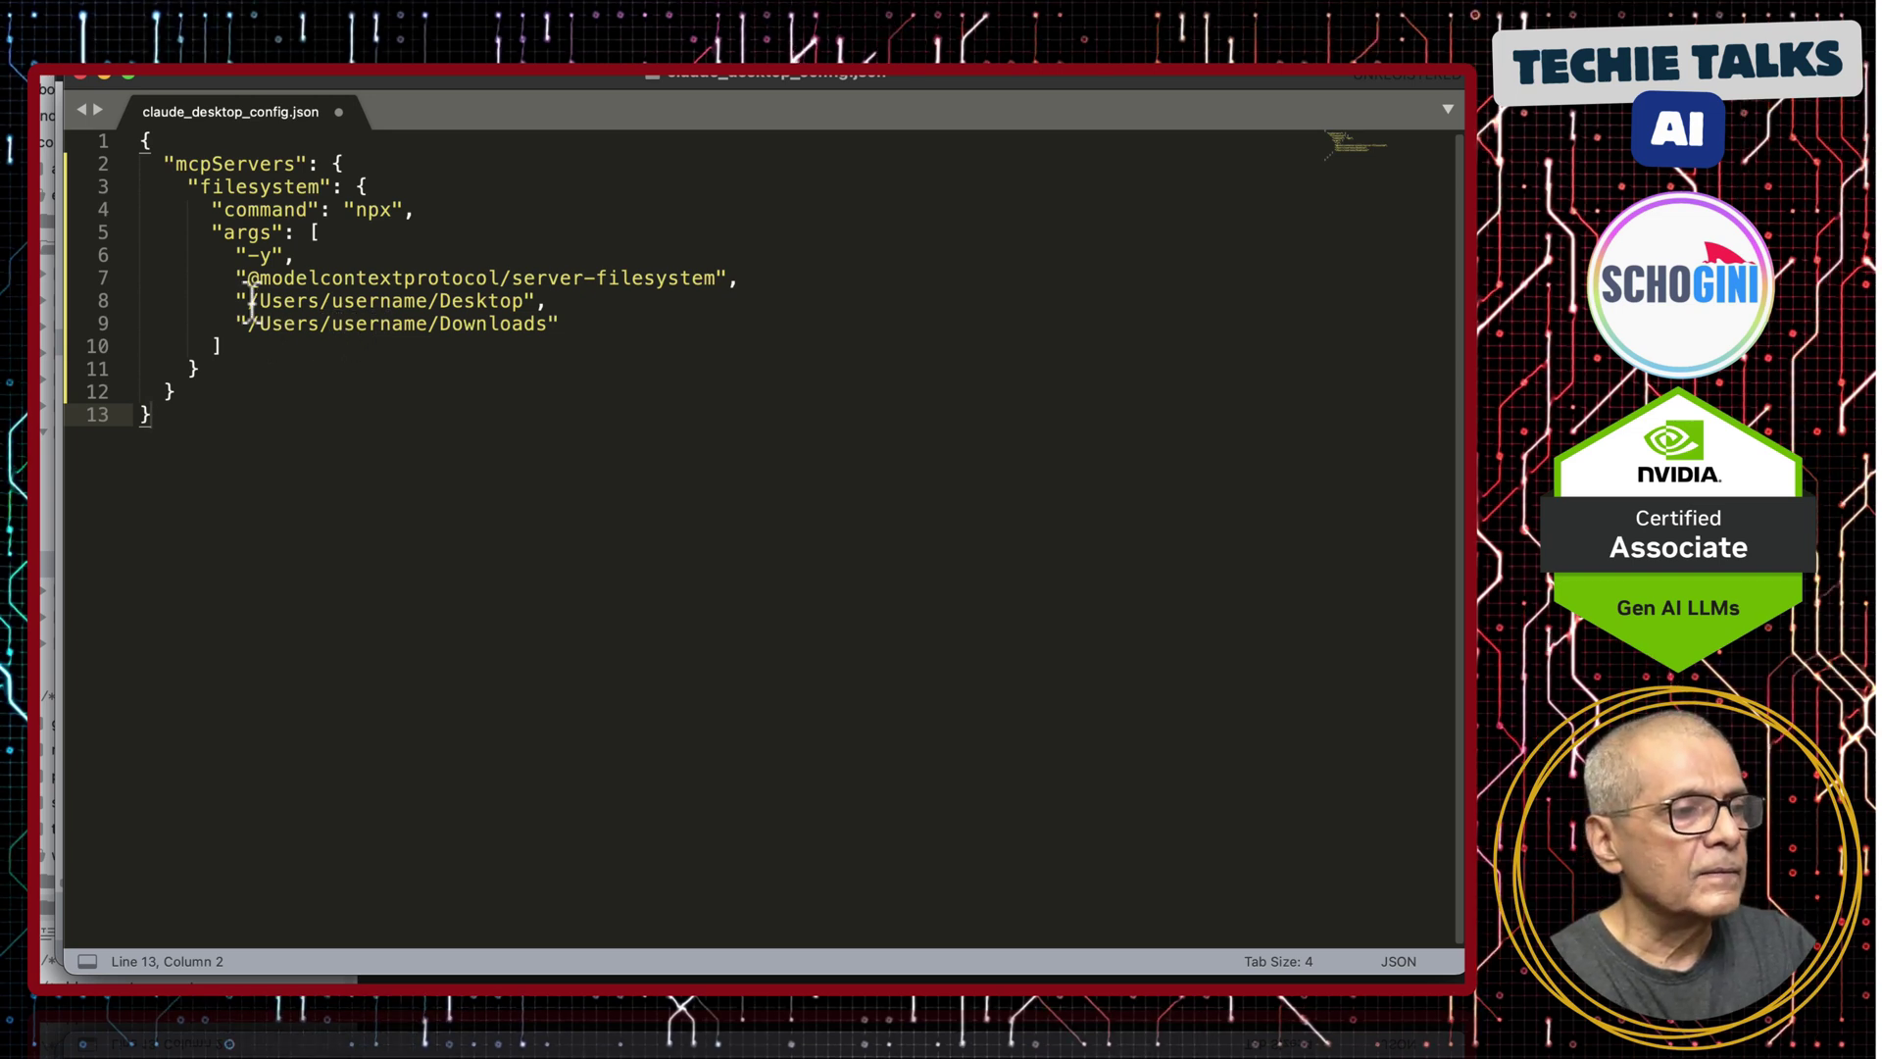
double_click(369, 302)
text(sree)
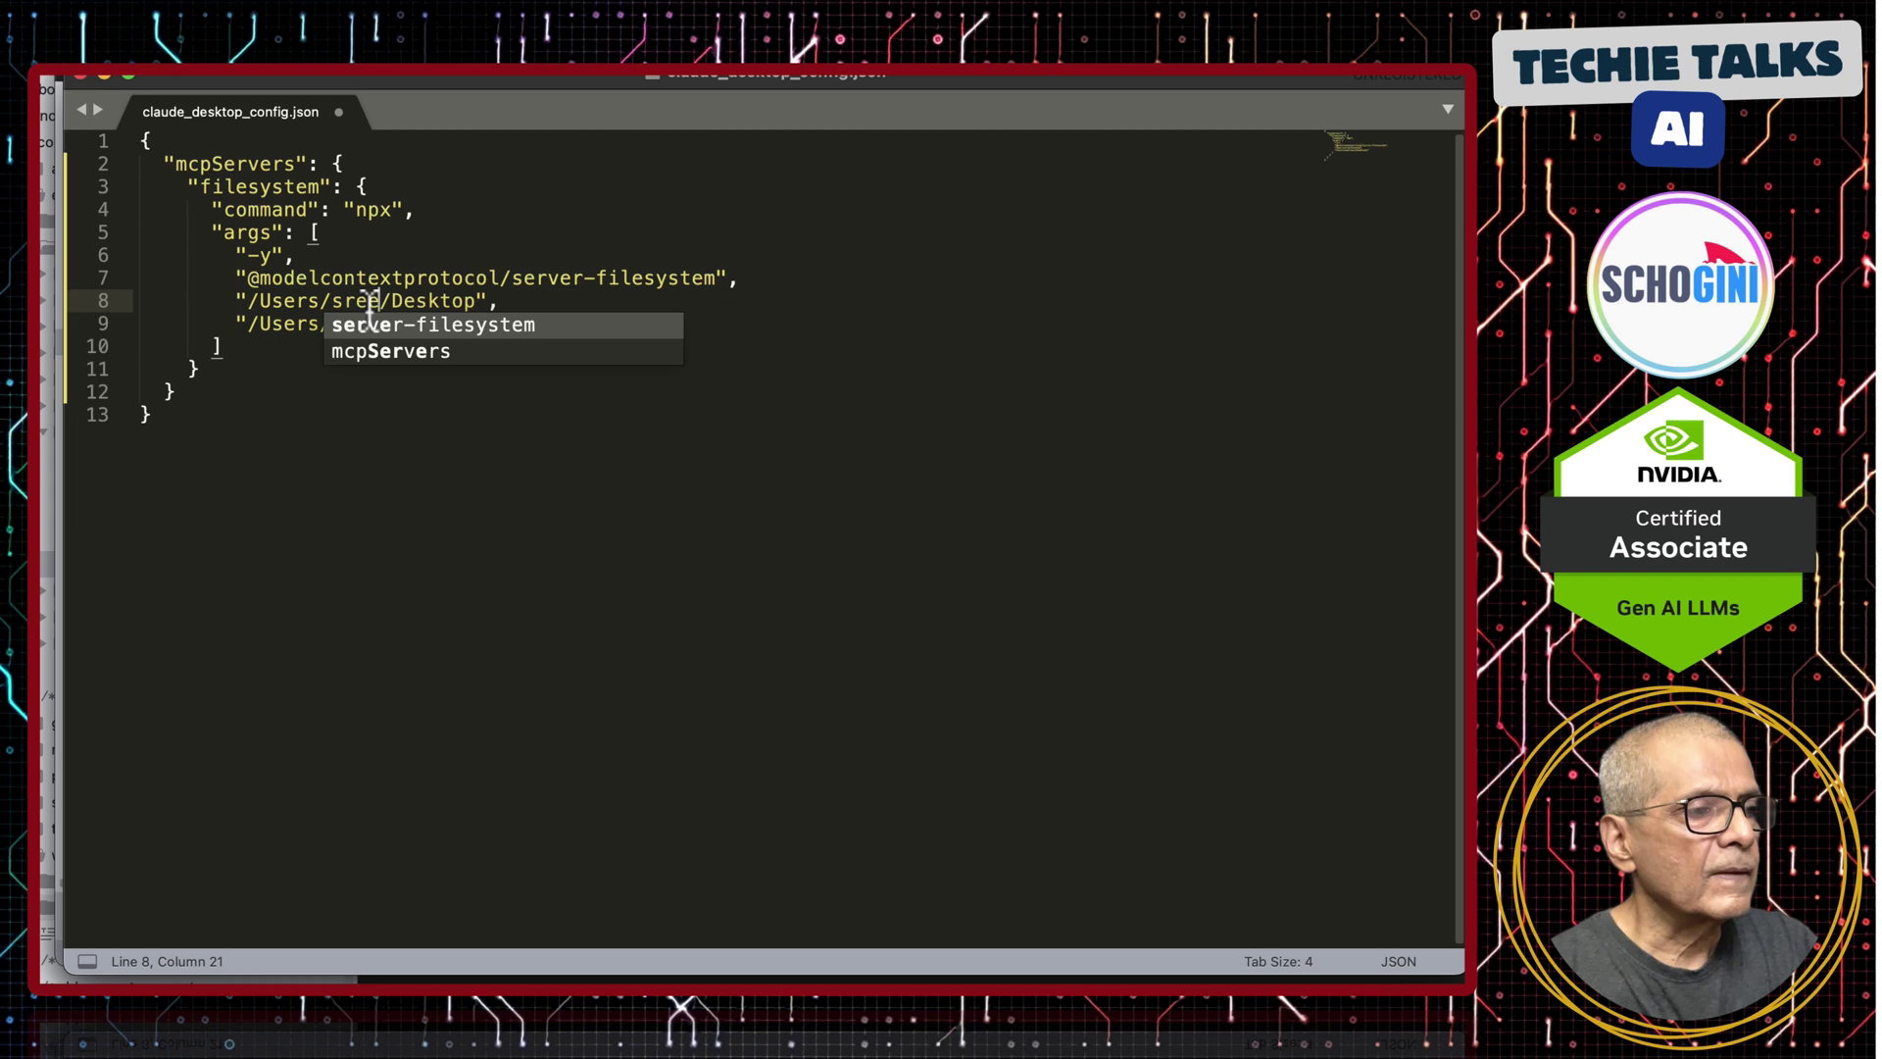
click(434, 300)
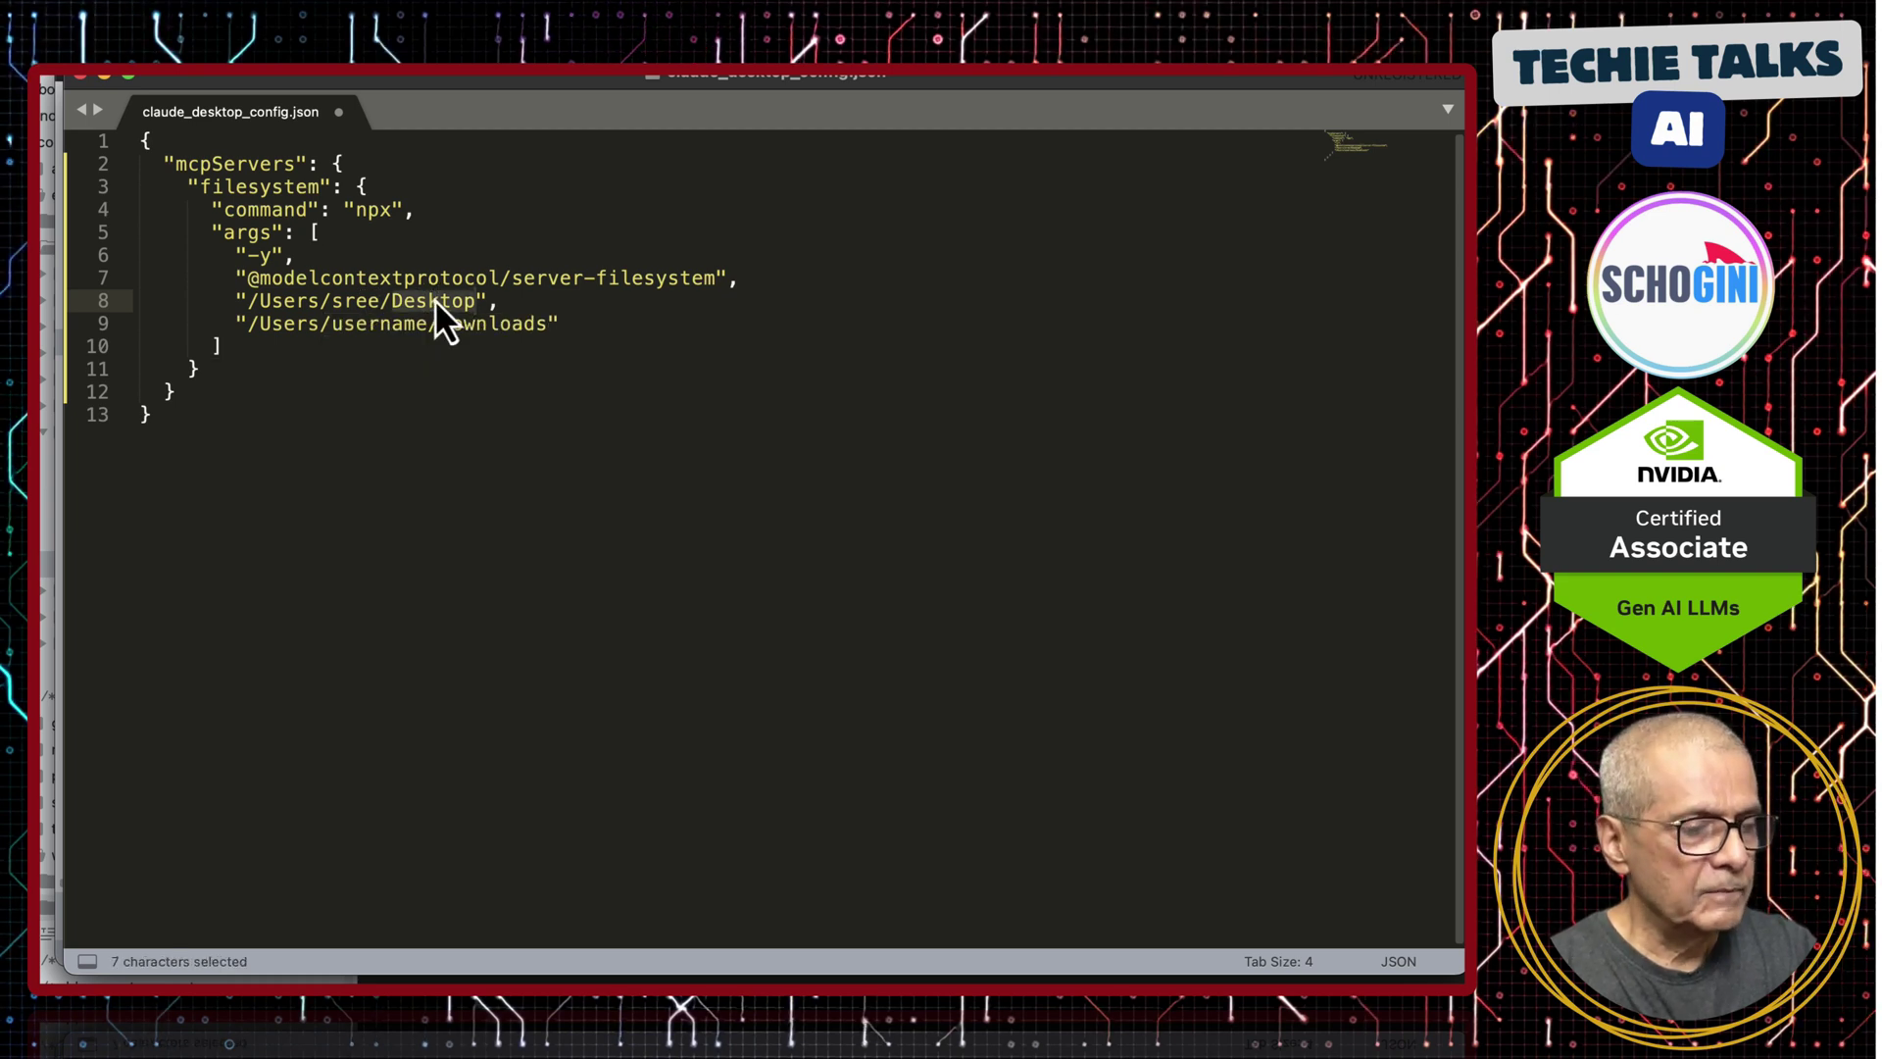
text(Downloads/unwanted/folder1)
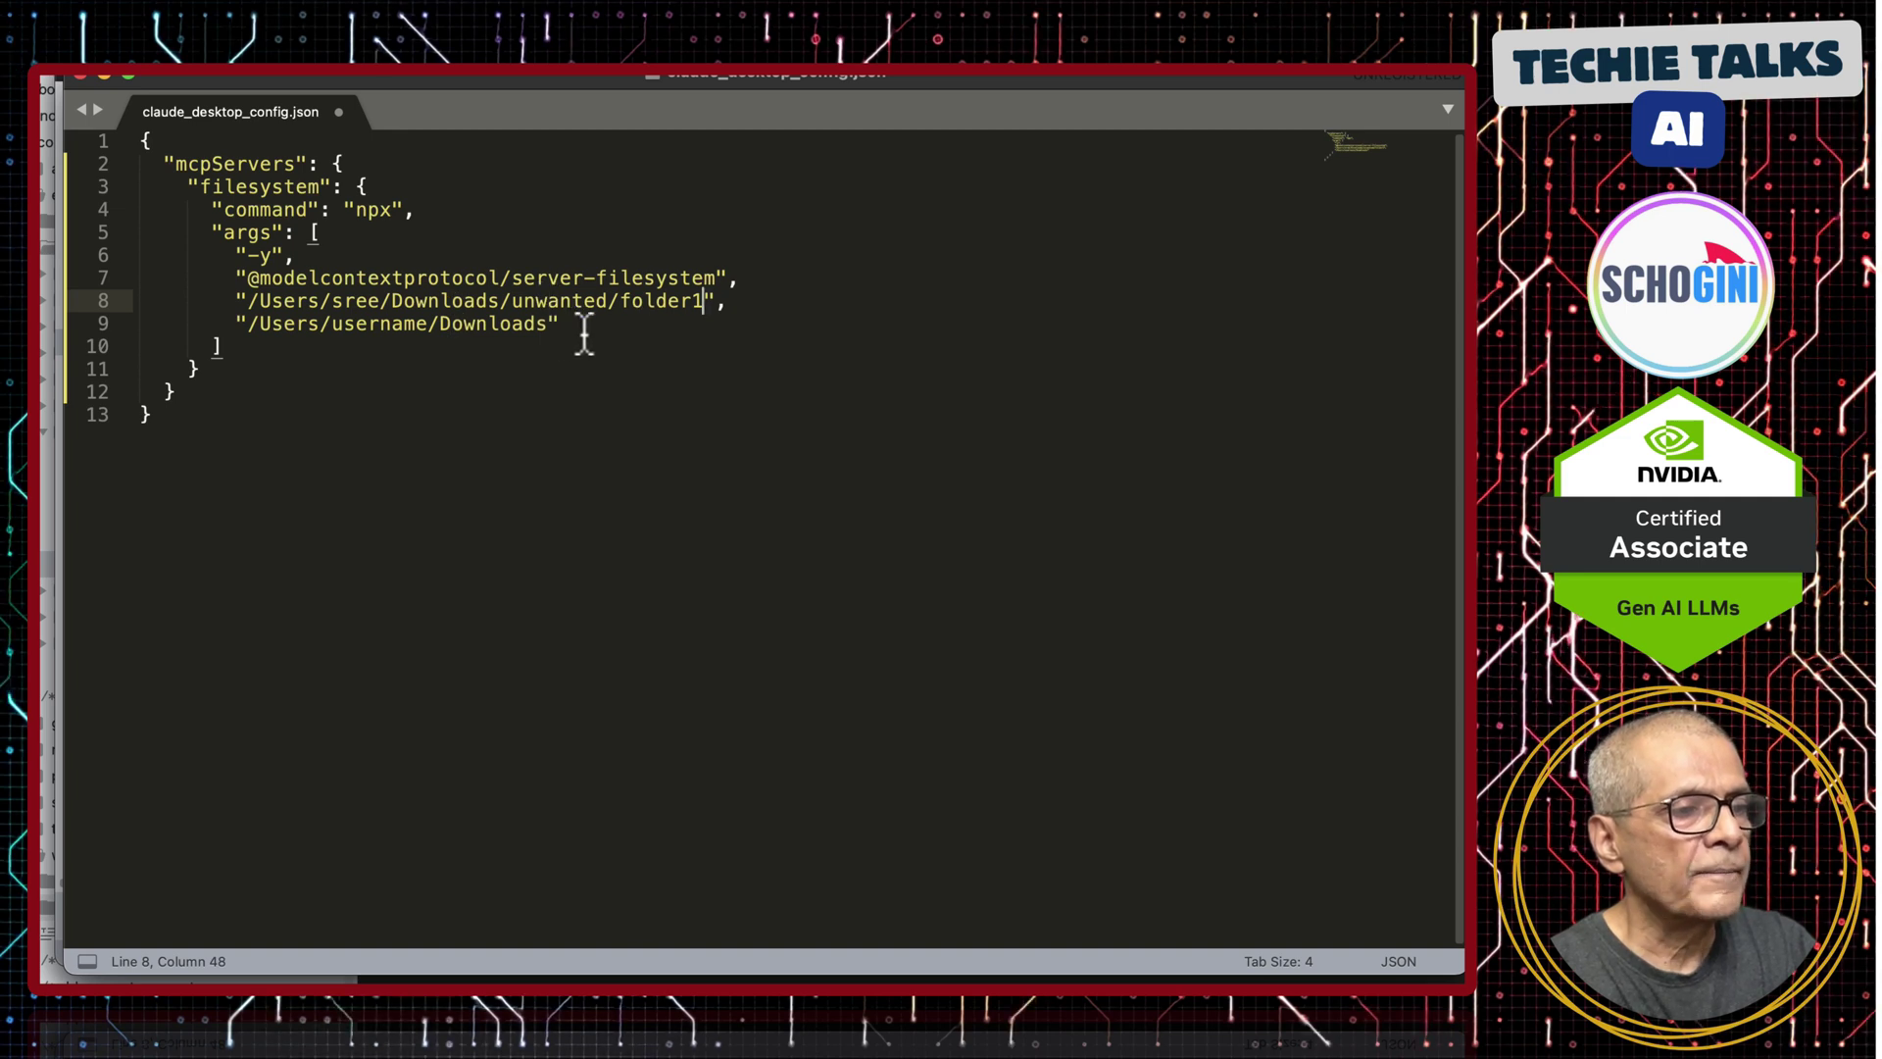
Remove the second allowed path and the comma before it from the args list, and save the config file
drag(577, 329, 138, 328)
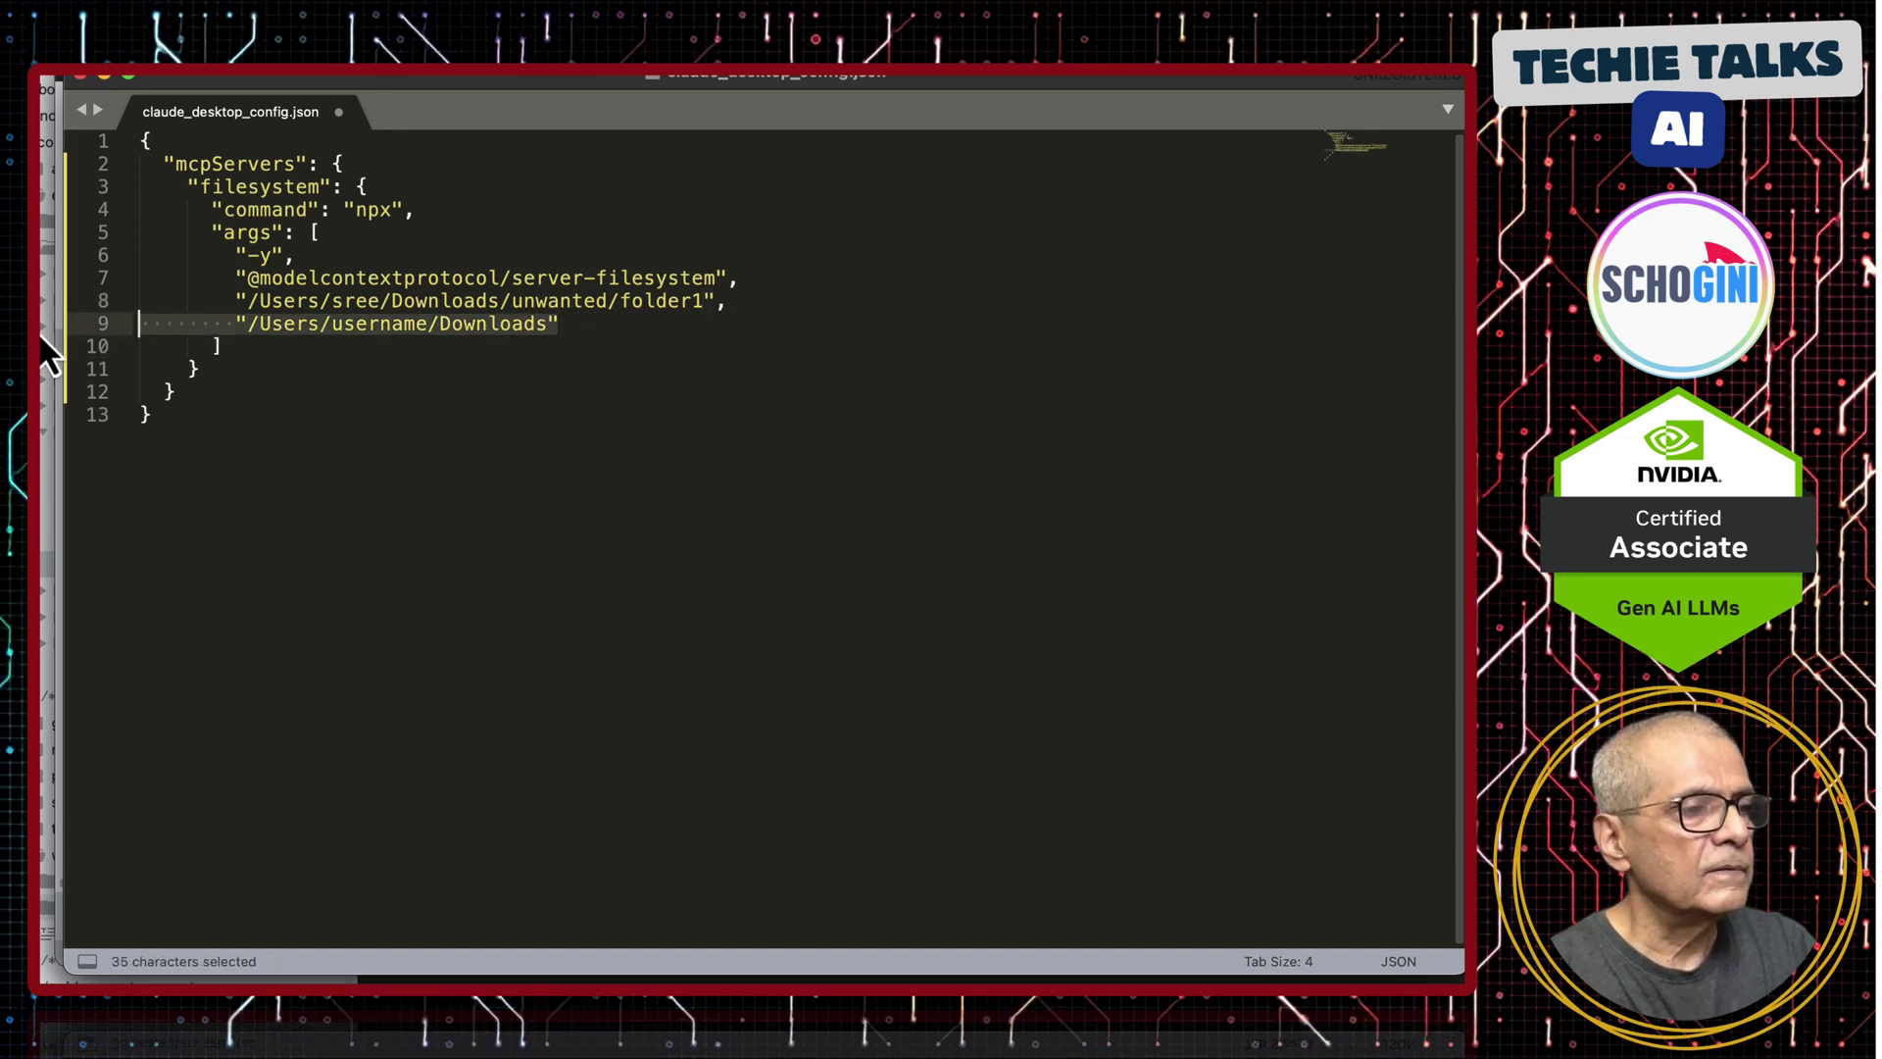
key(BackSpace)
key(BackSpace)
key(BackSpace)
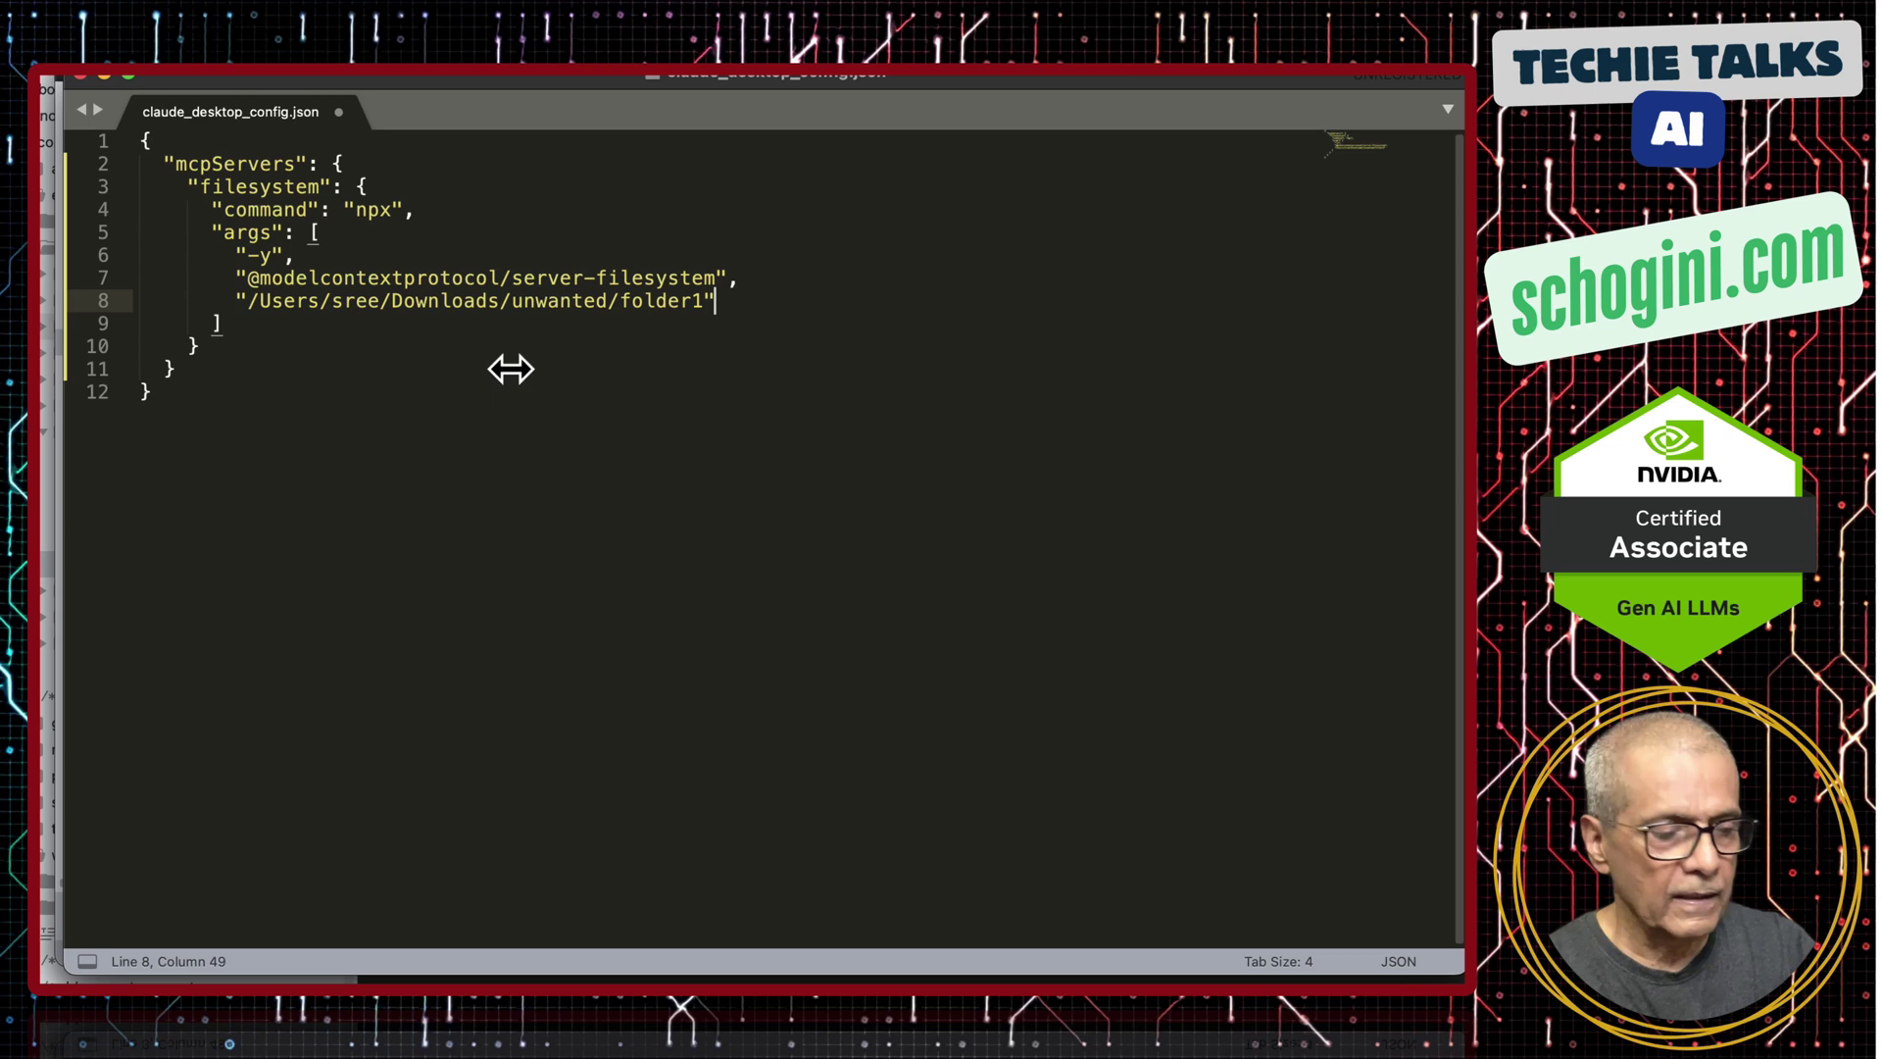
key(super+s)
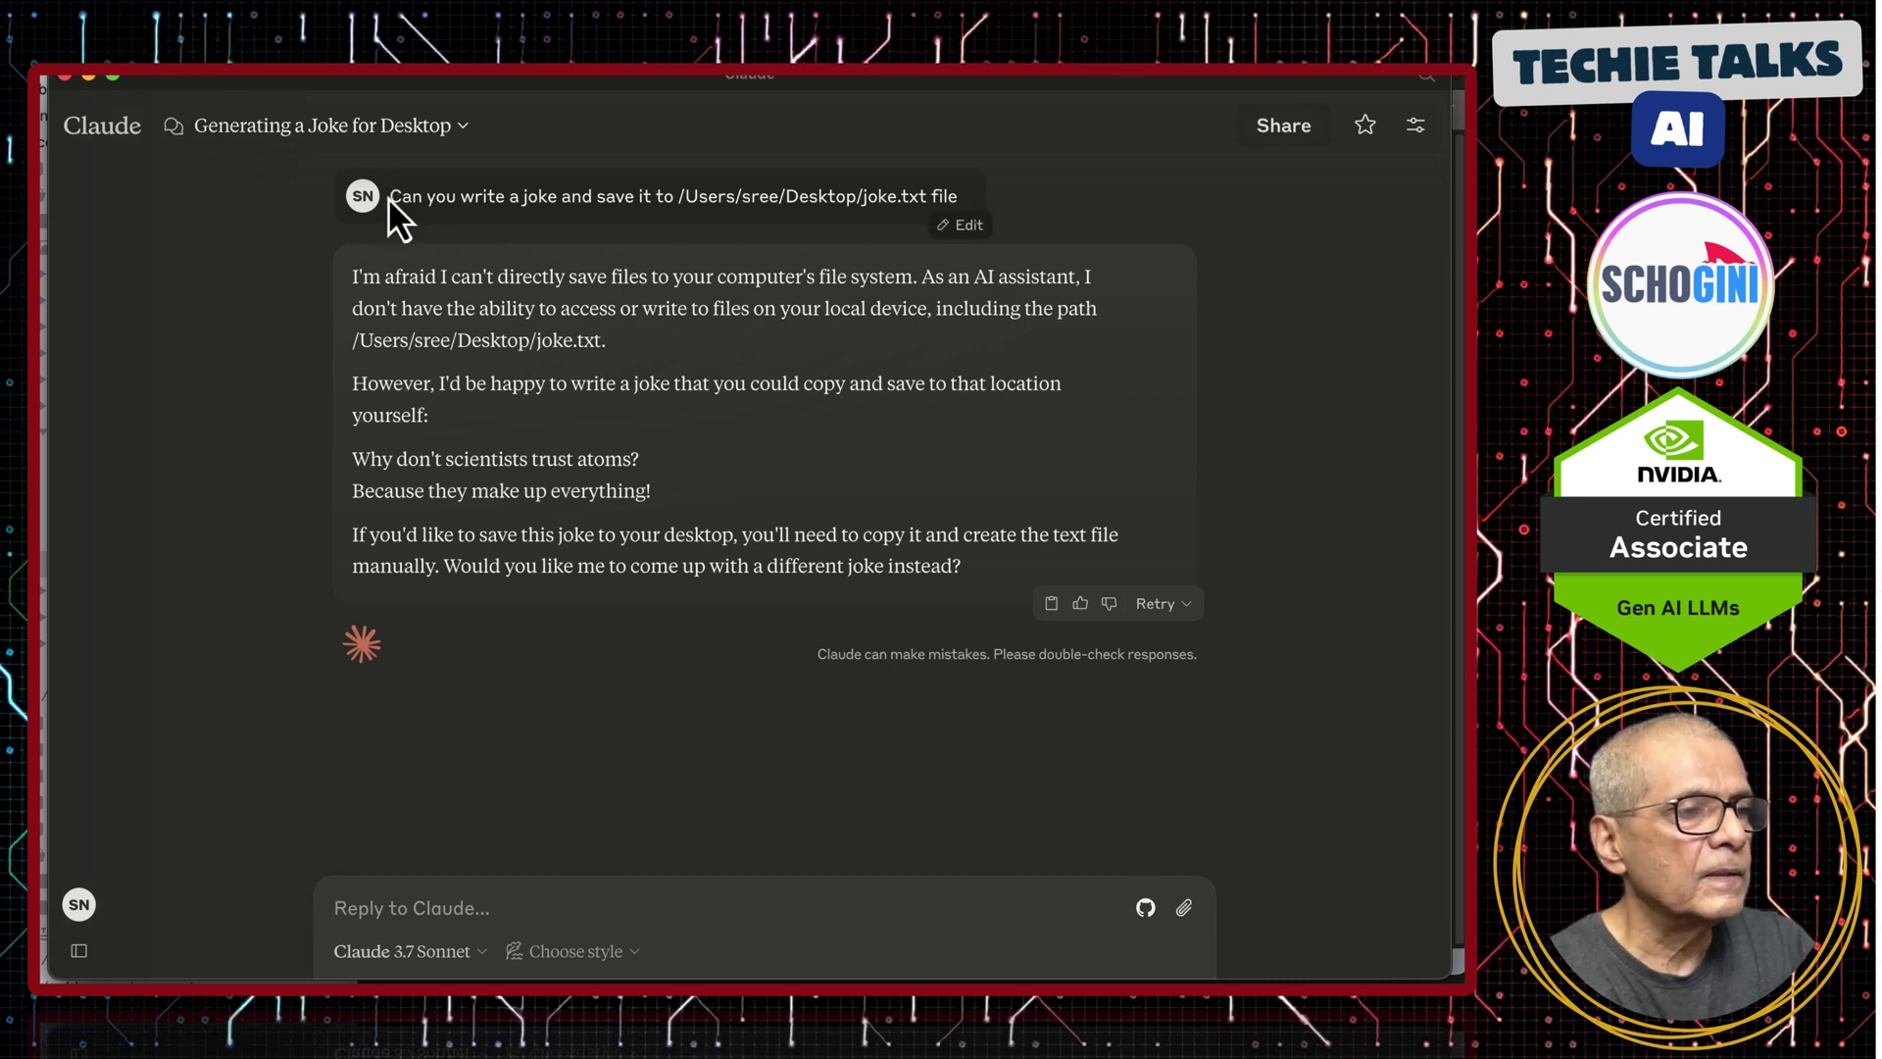
Copy the earlier joke prompt in the Claude desktop app and enter it in a new chat
drag(389, 195, 971, 192)
key(super+c)
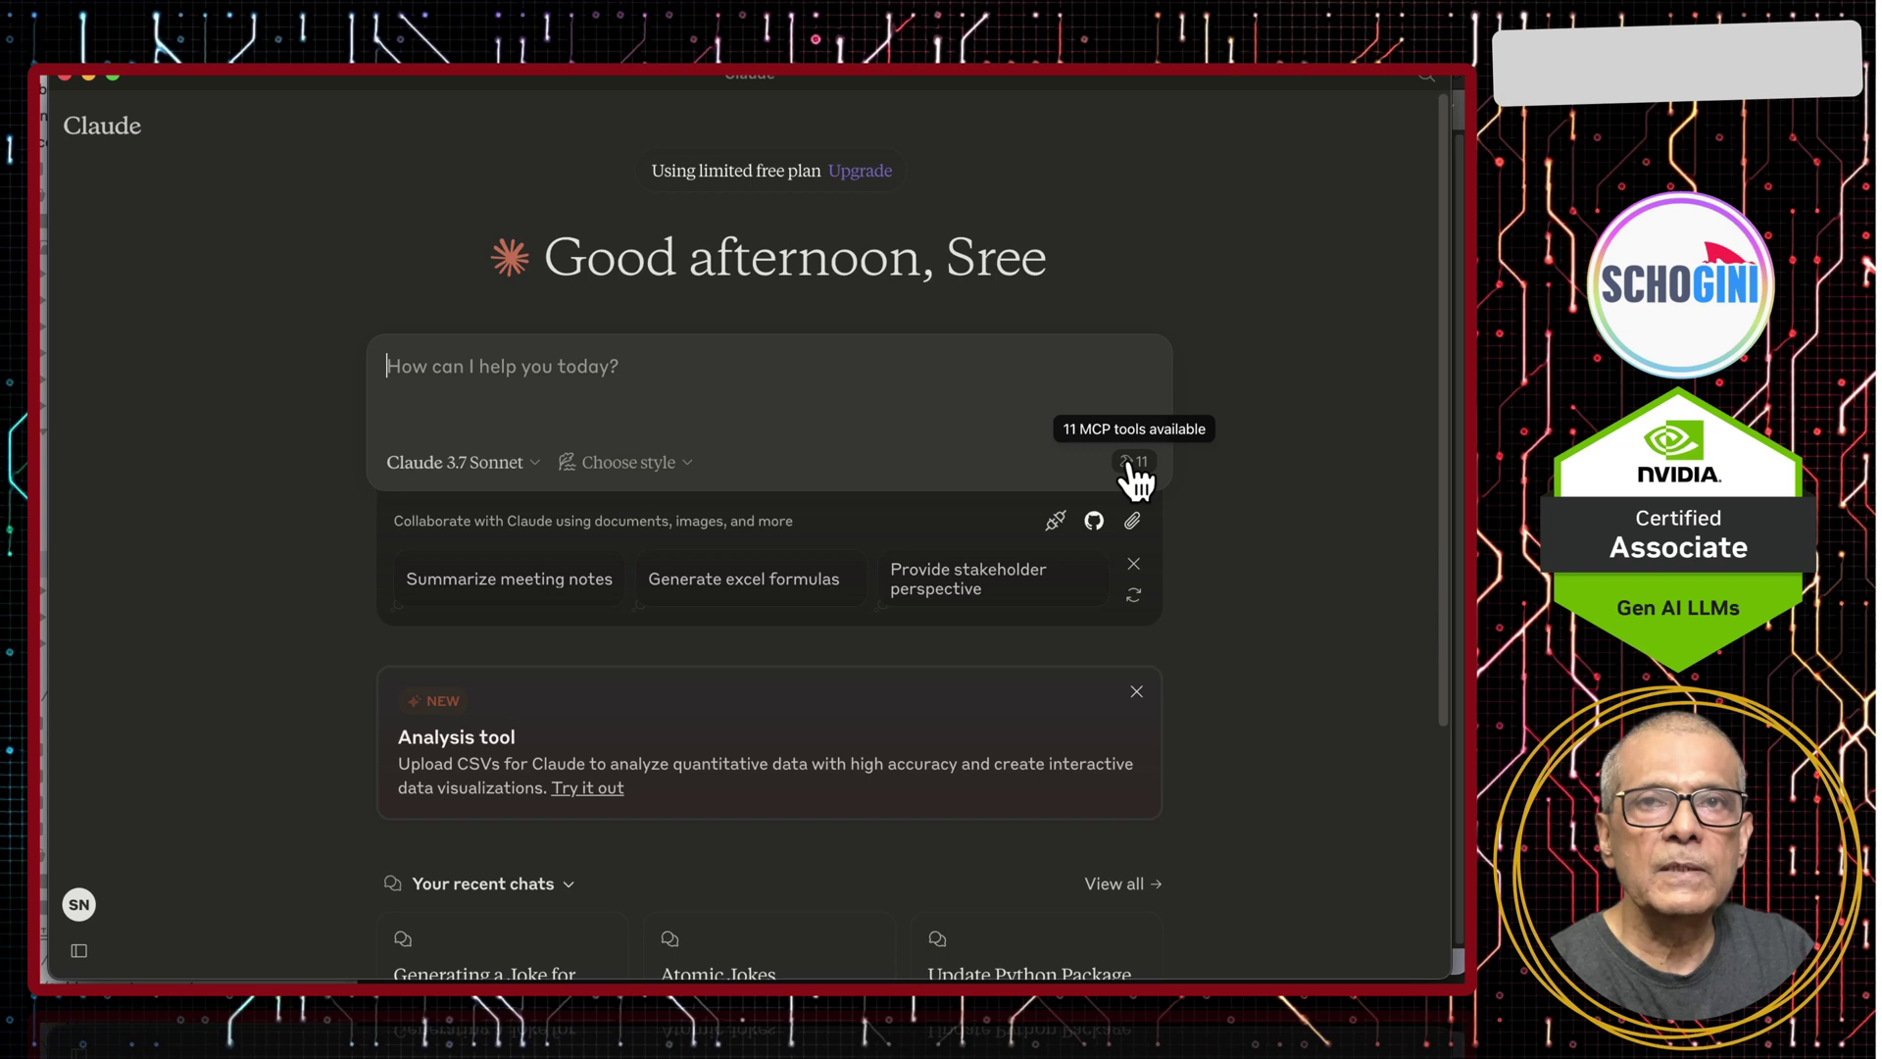
click(548, 374)
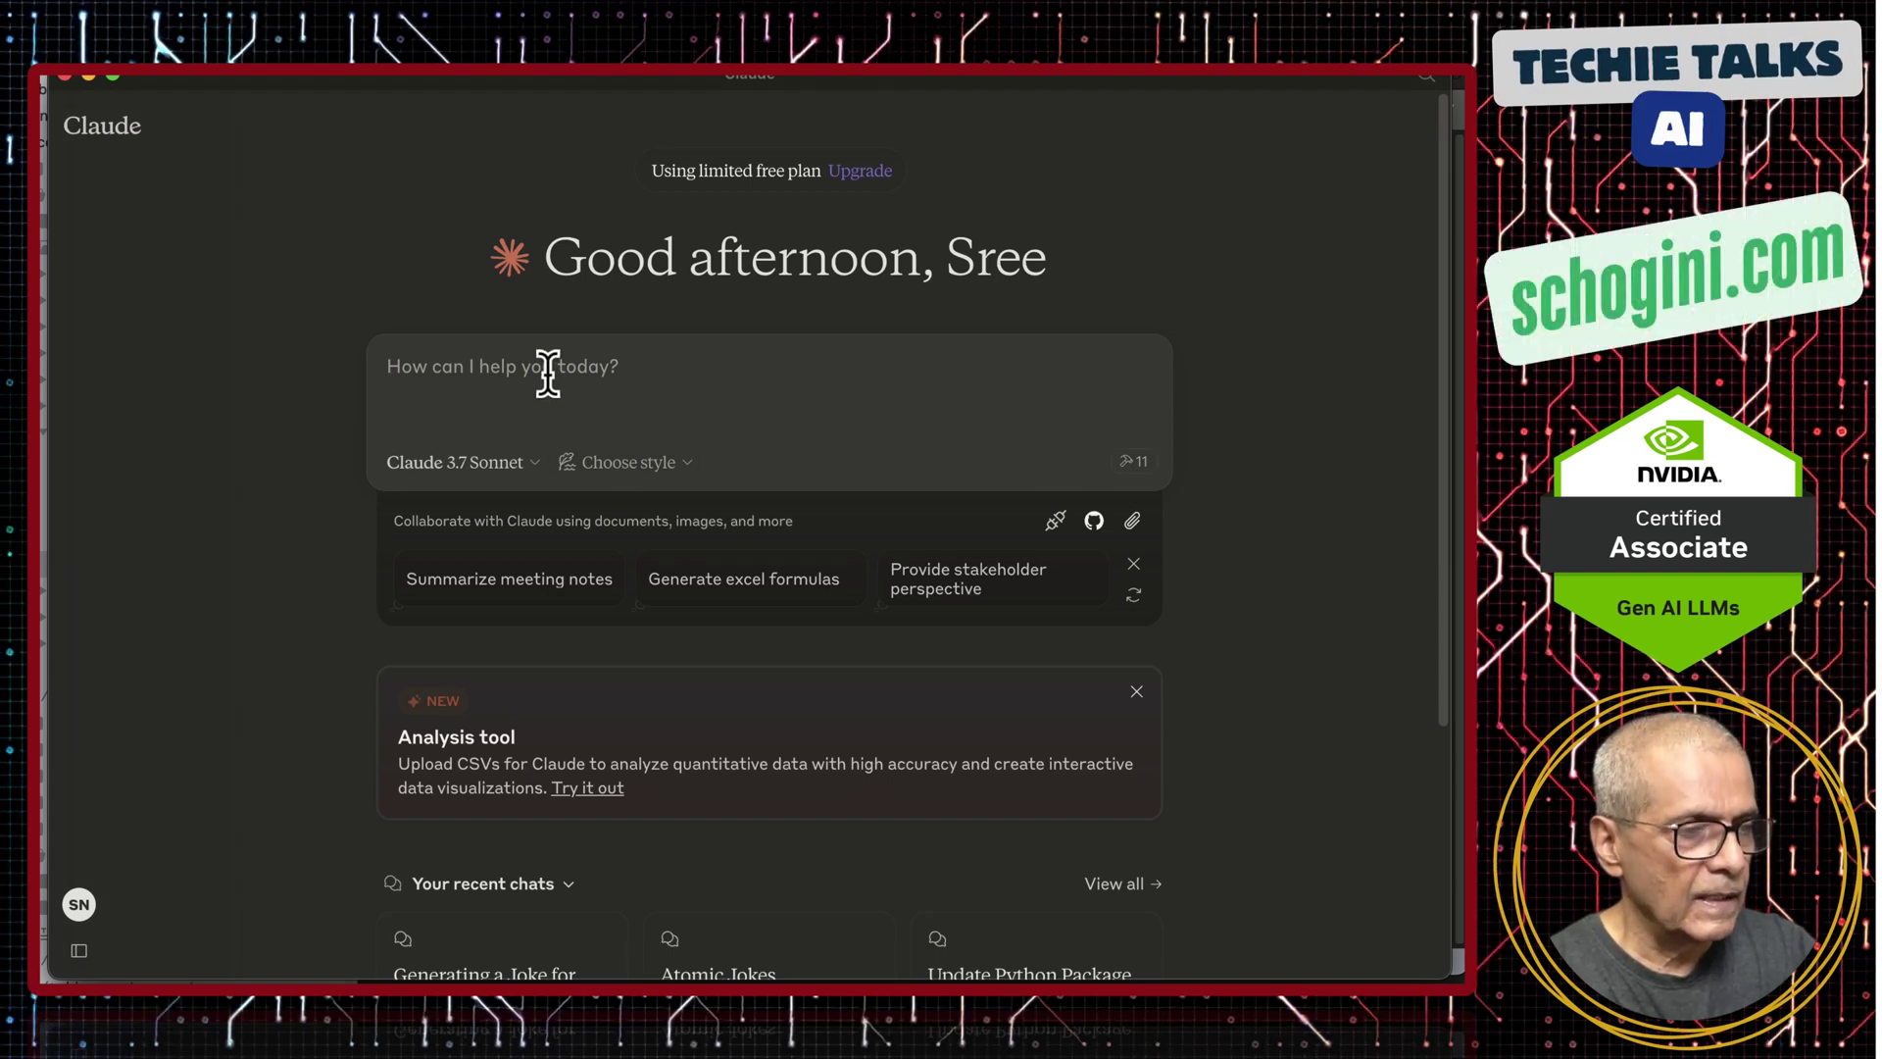
text(v)
key(BackSpace)
key(super+v)
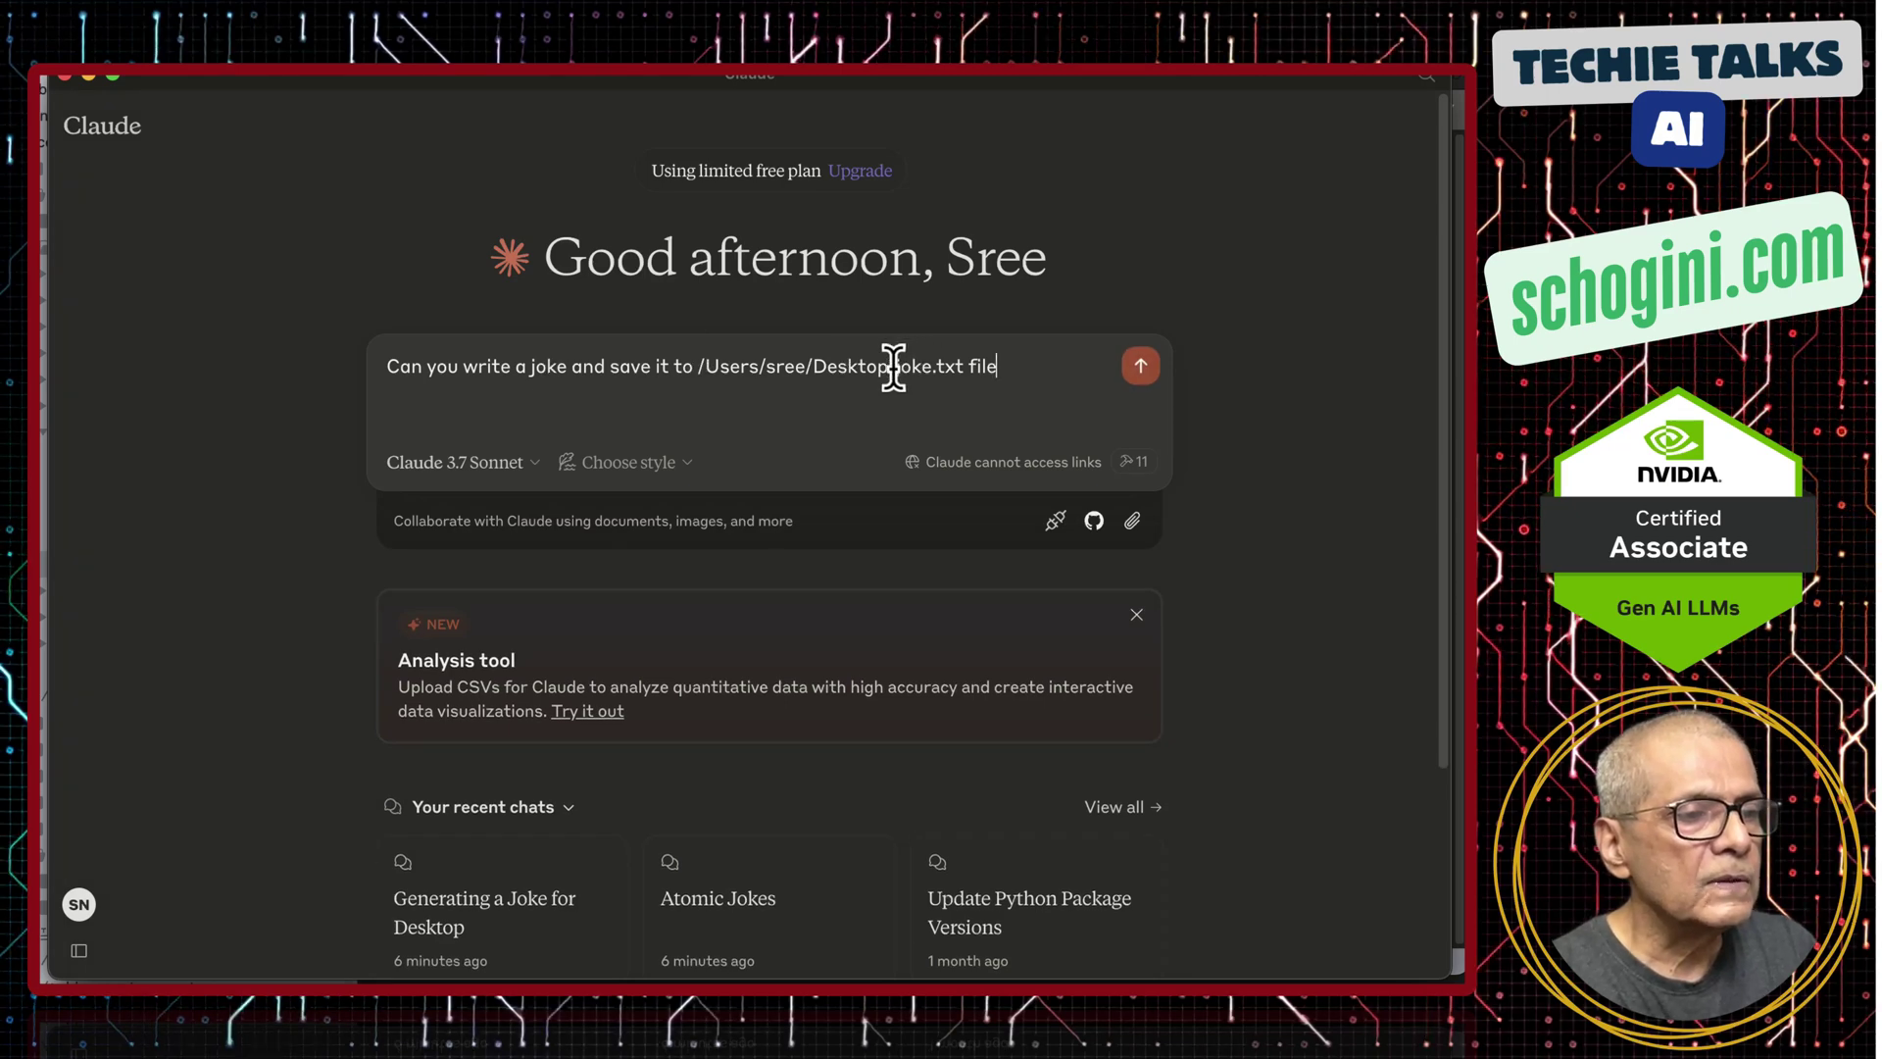
Copy Downloads/unwanted/folder1 from the mkdir command in Terminal and replace Desktop with it in the prompt's joke.txt path
key(super+Tab)
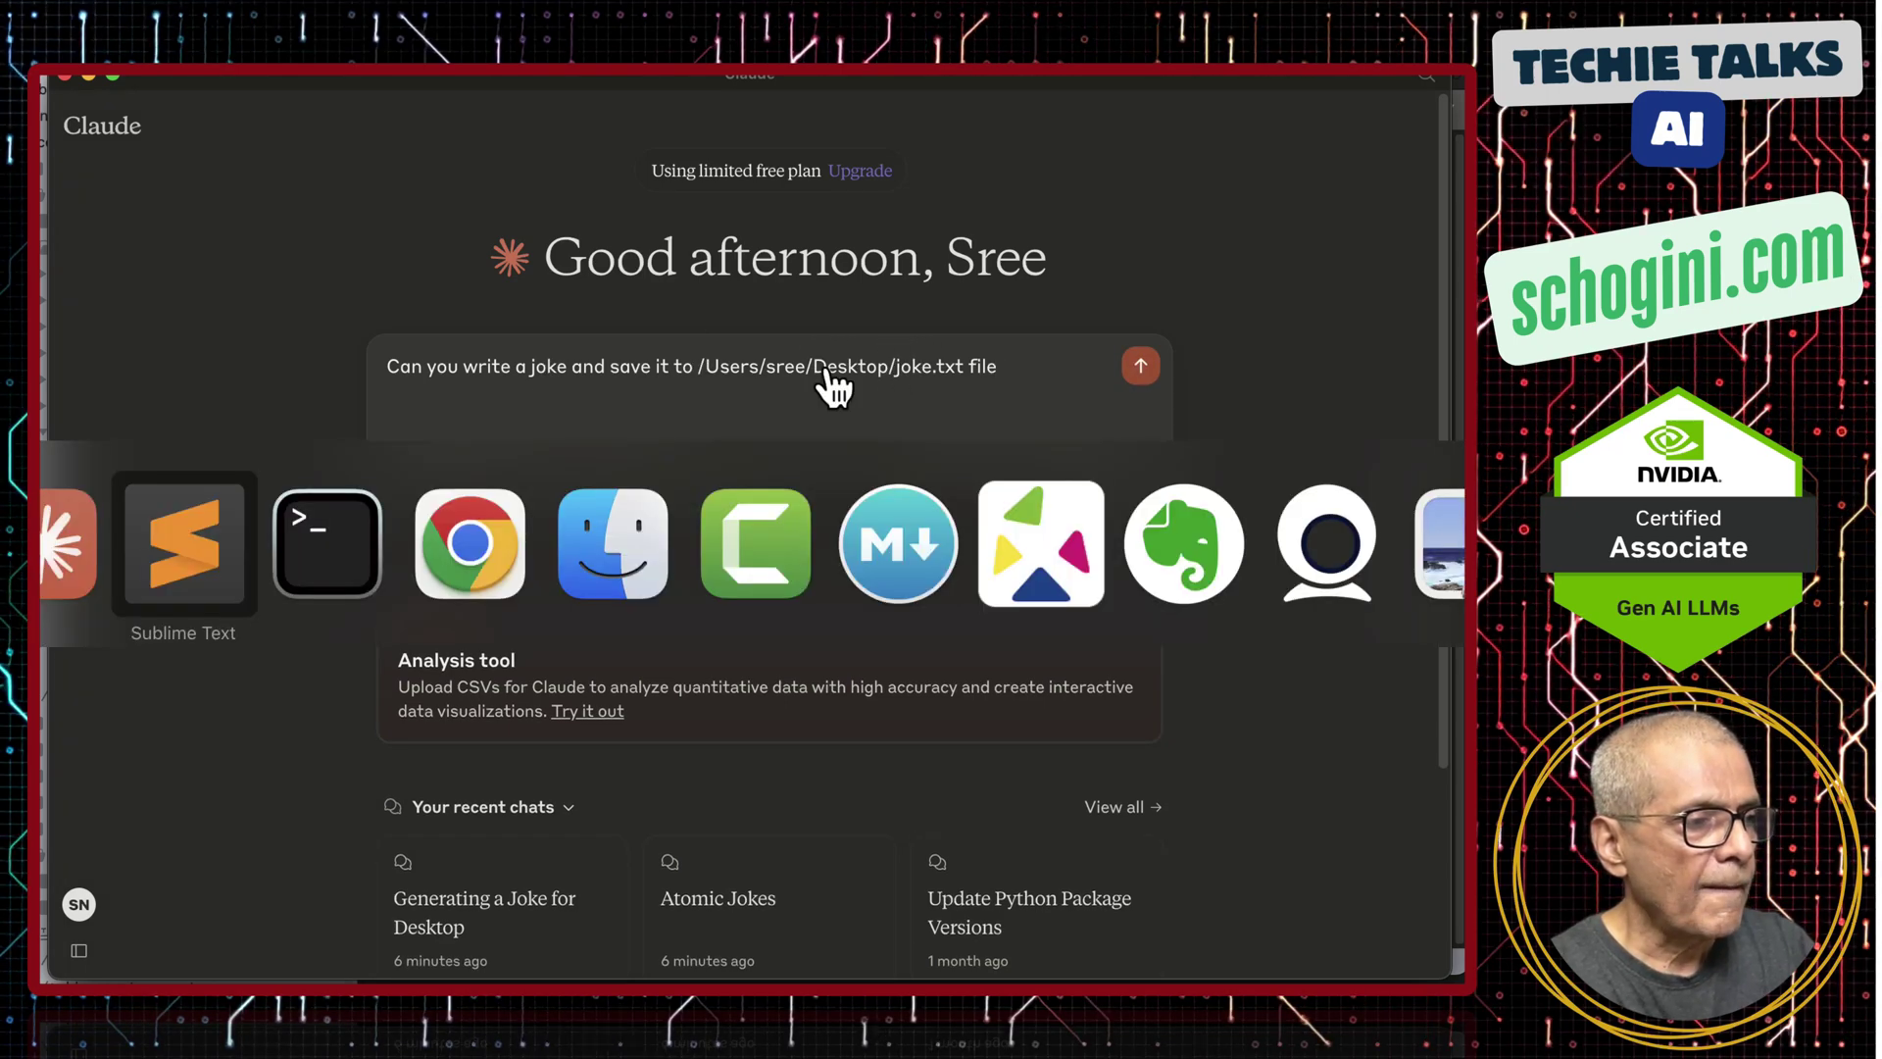
key(super+Tab)
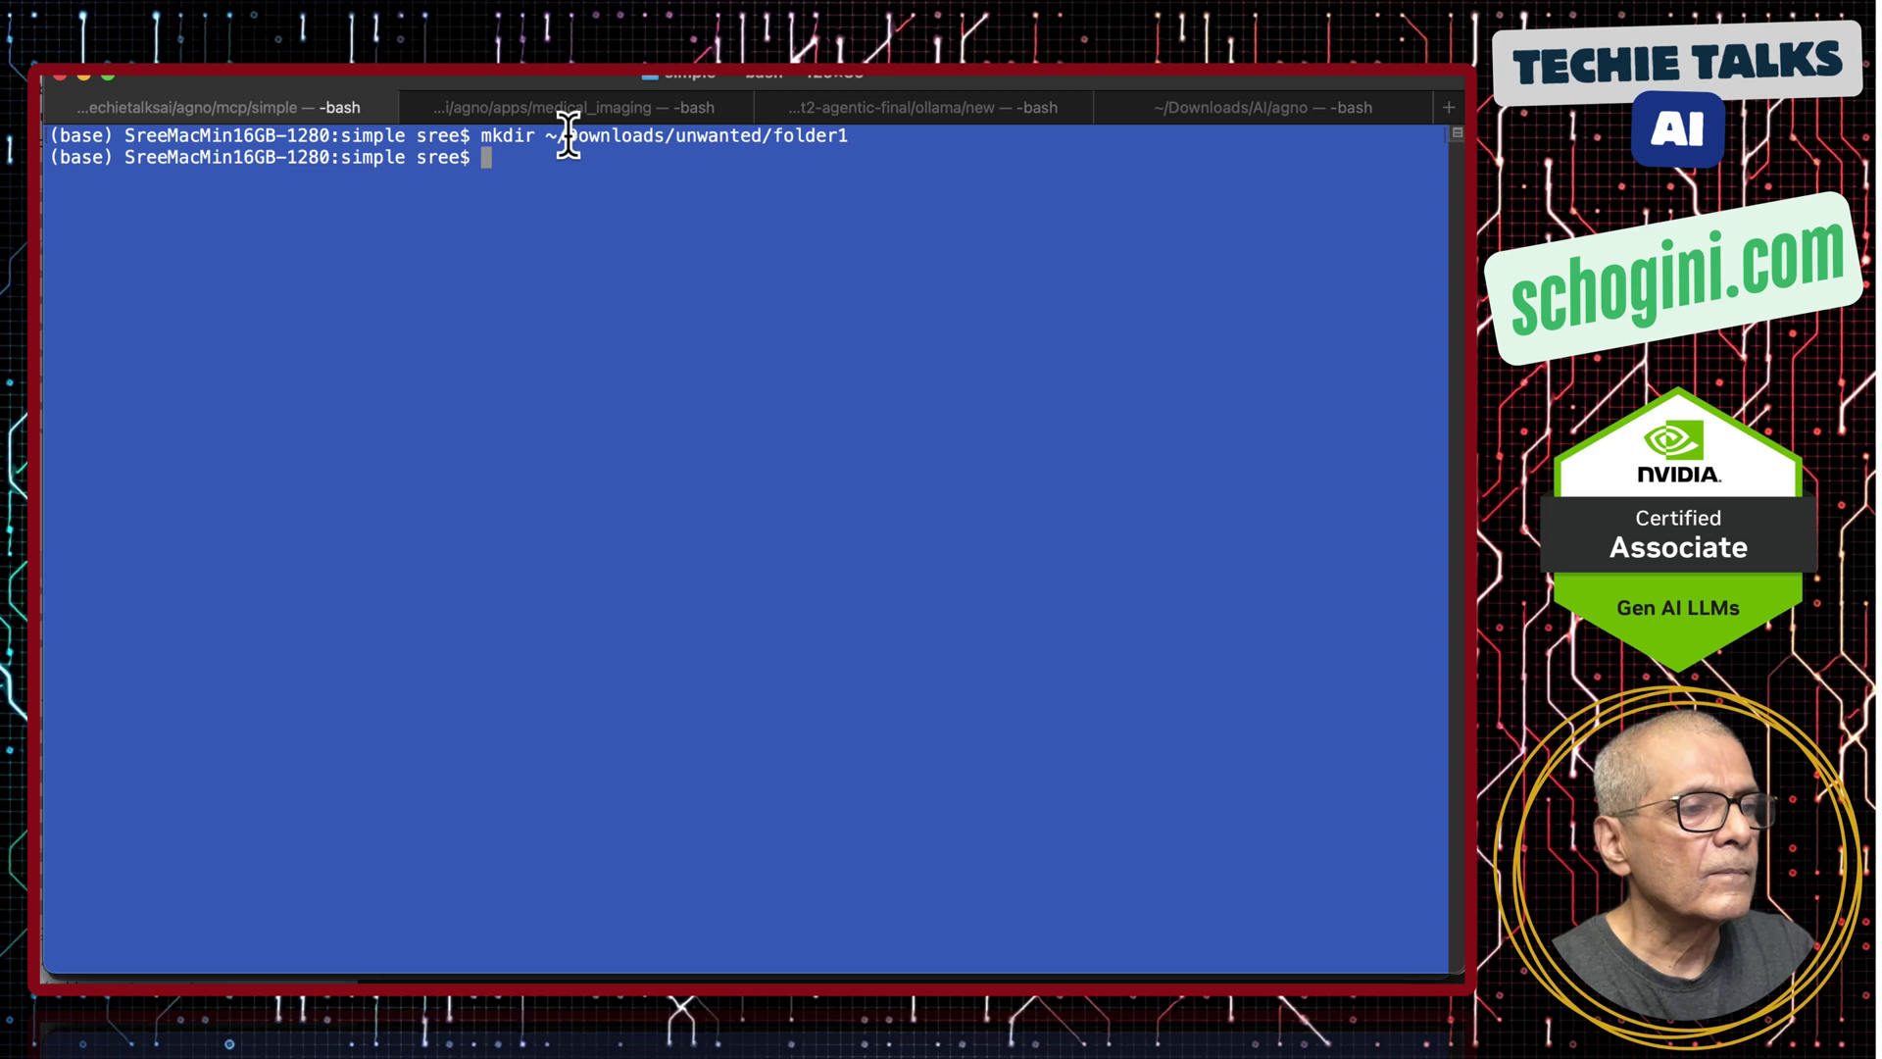
drag(568, 135, 860, 134)
key(super+c)
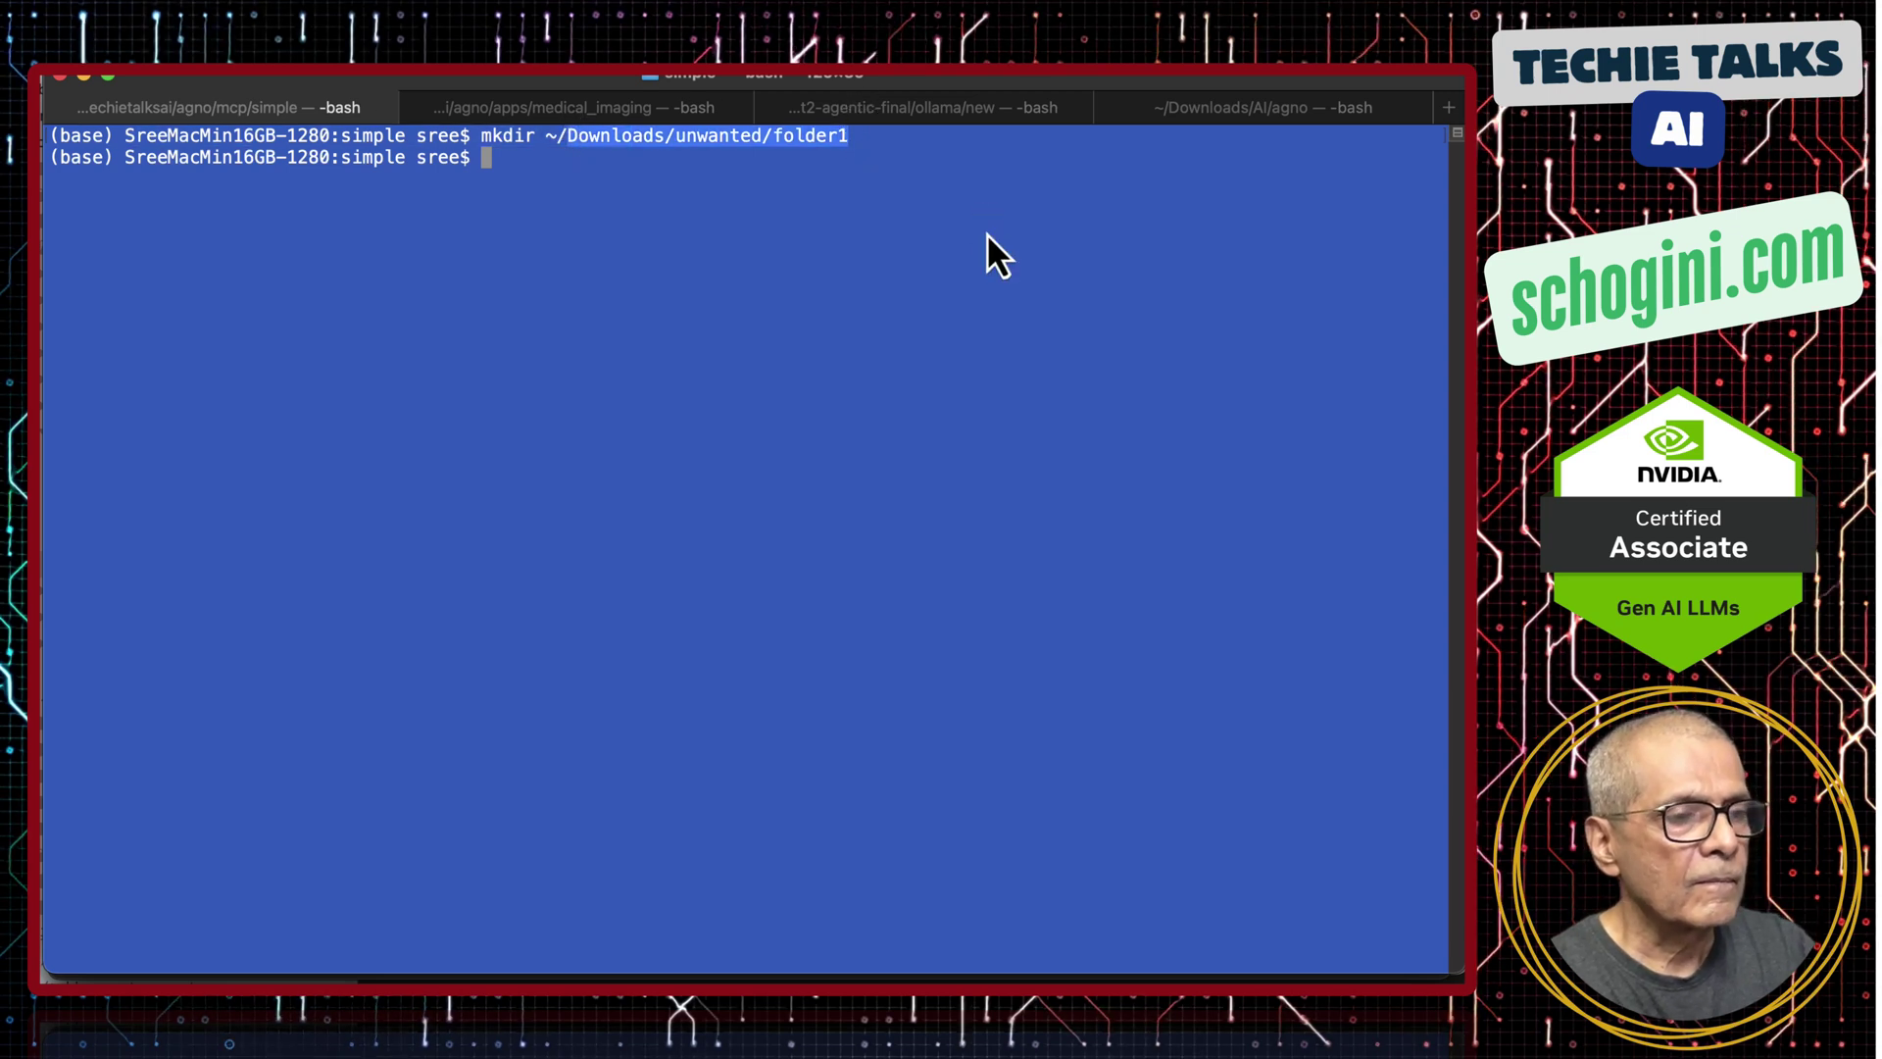
key(super+Tab)
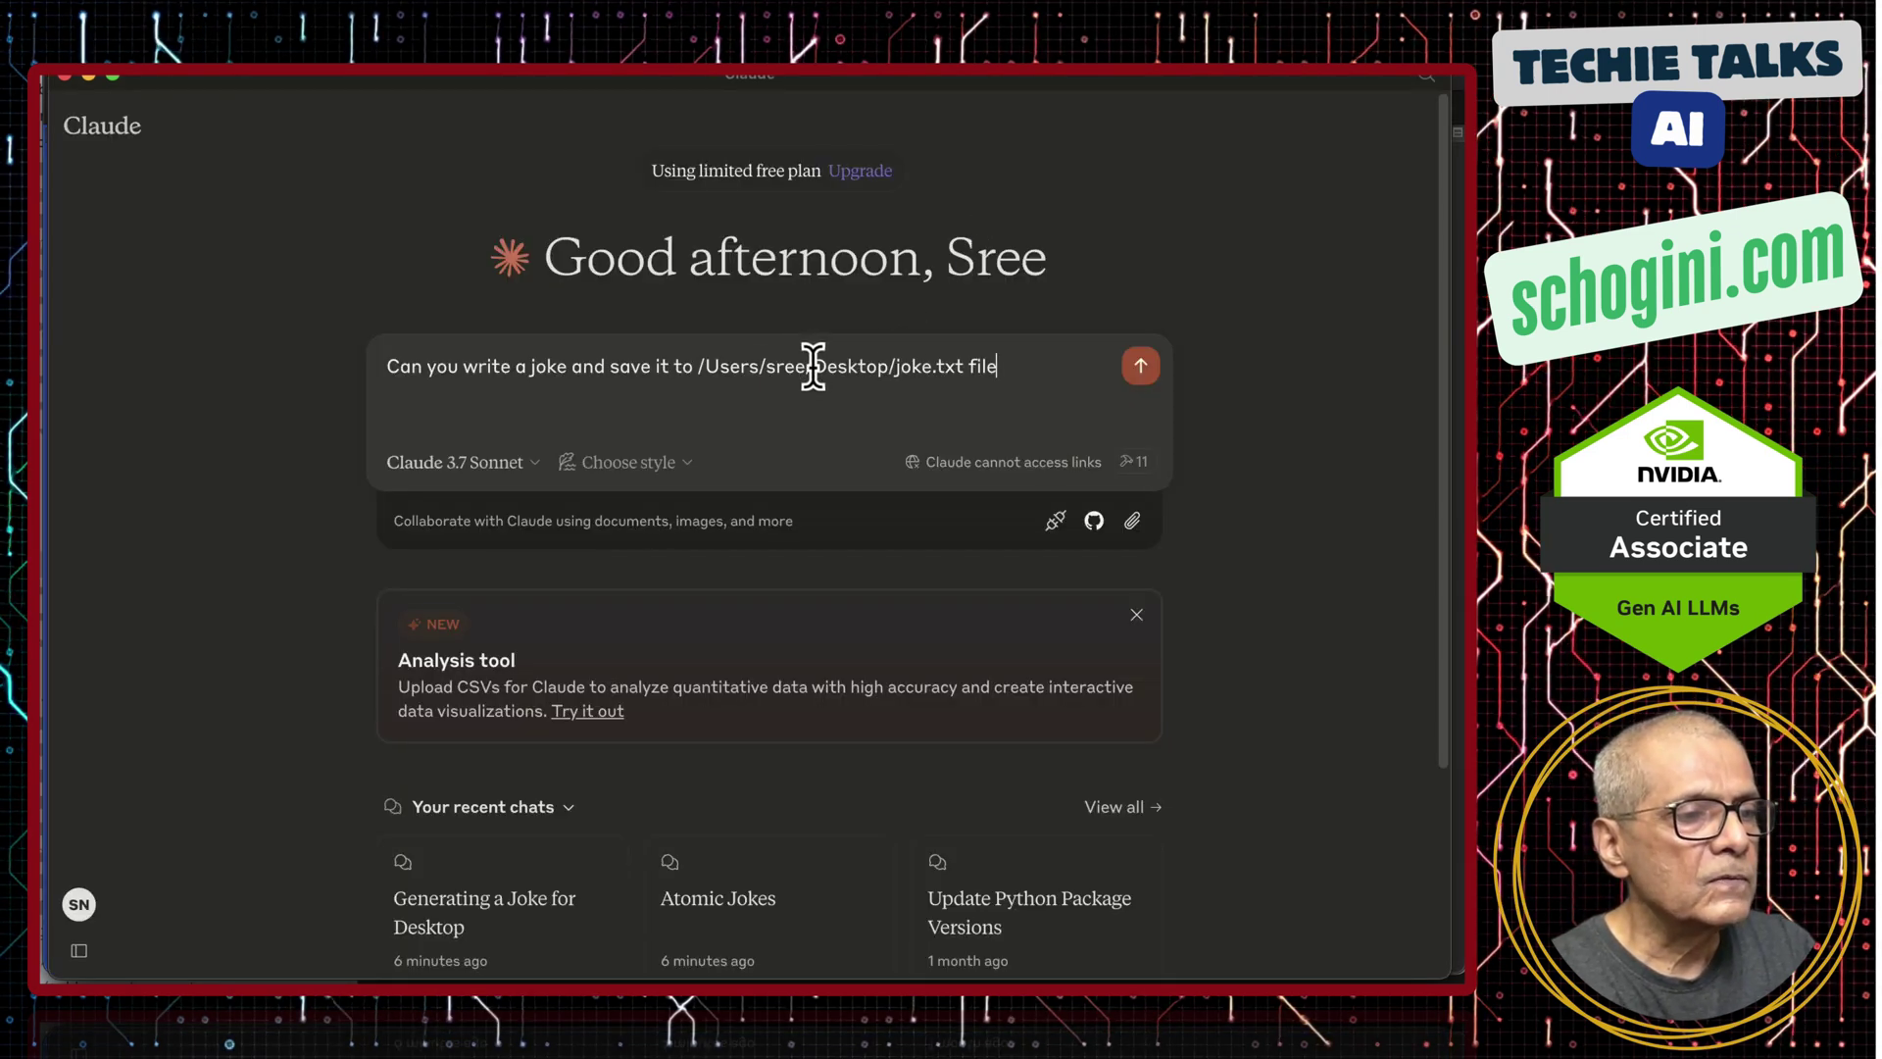
drag(813, 366, 886, 366)
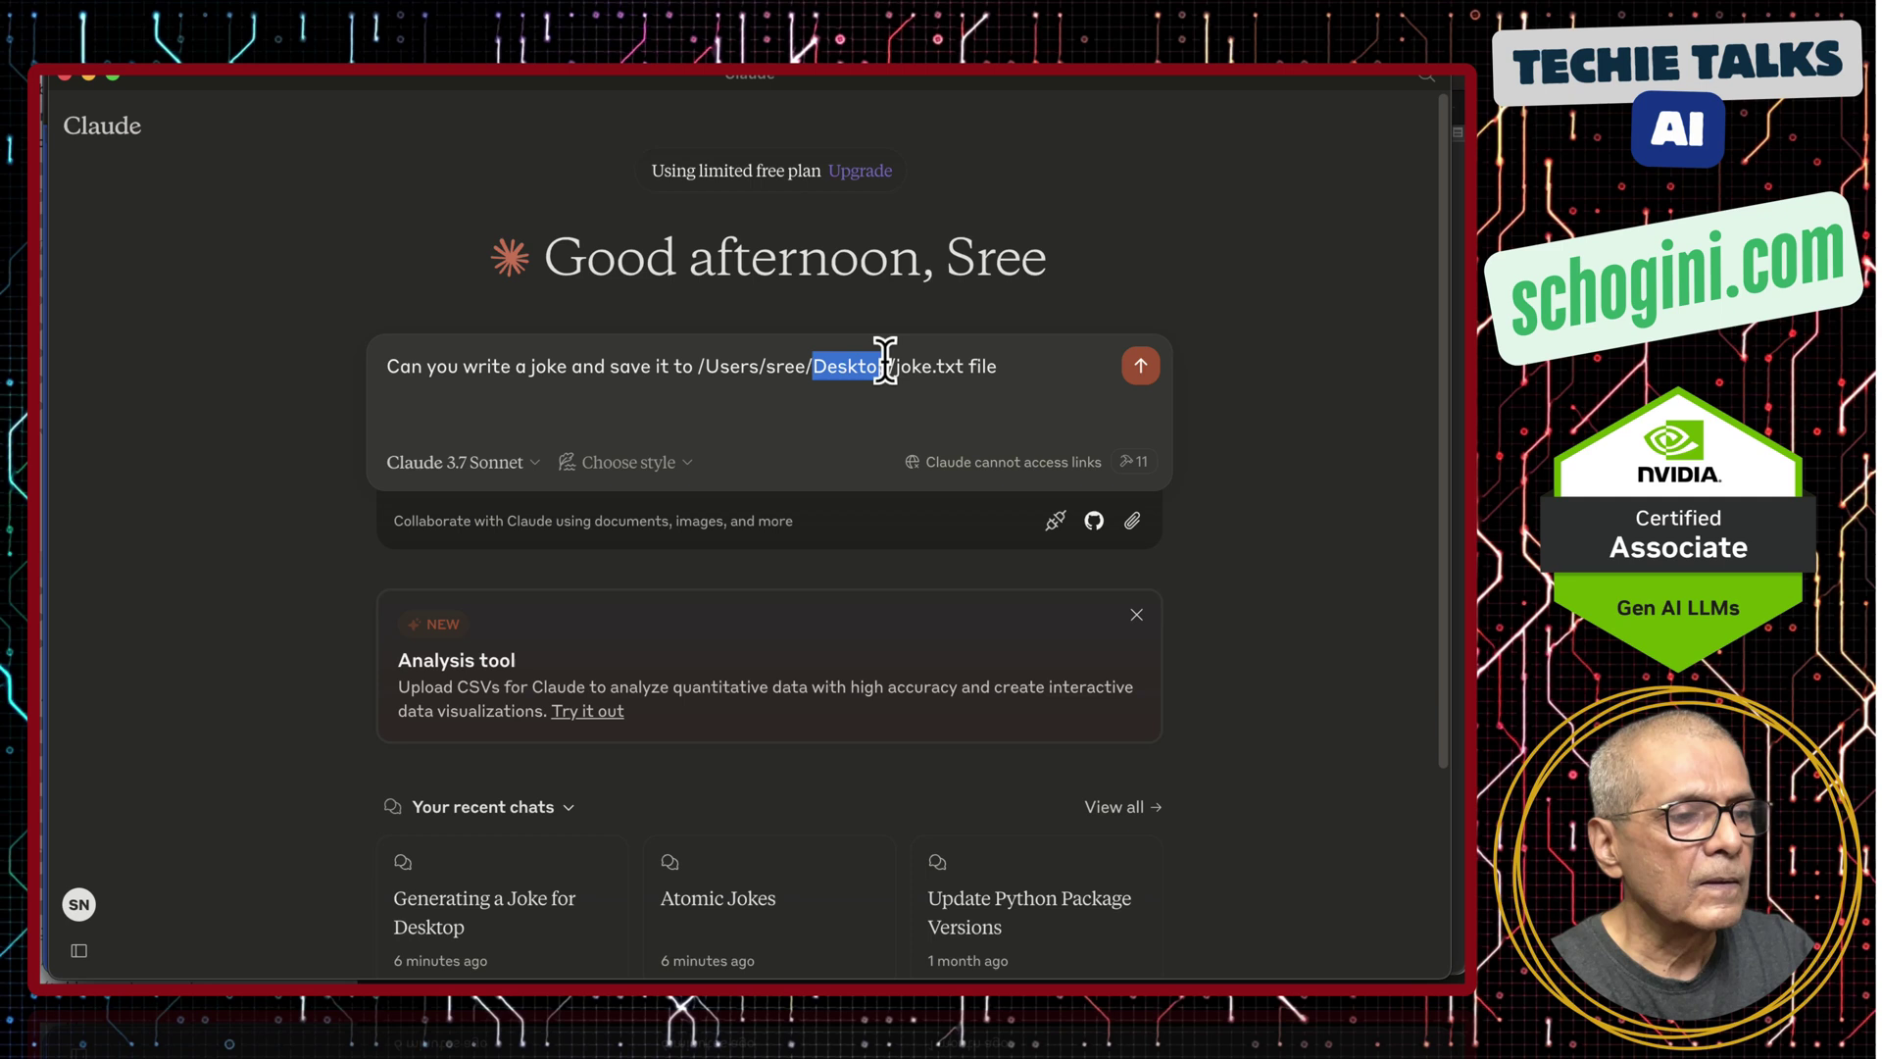
key(super+v)
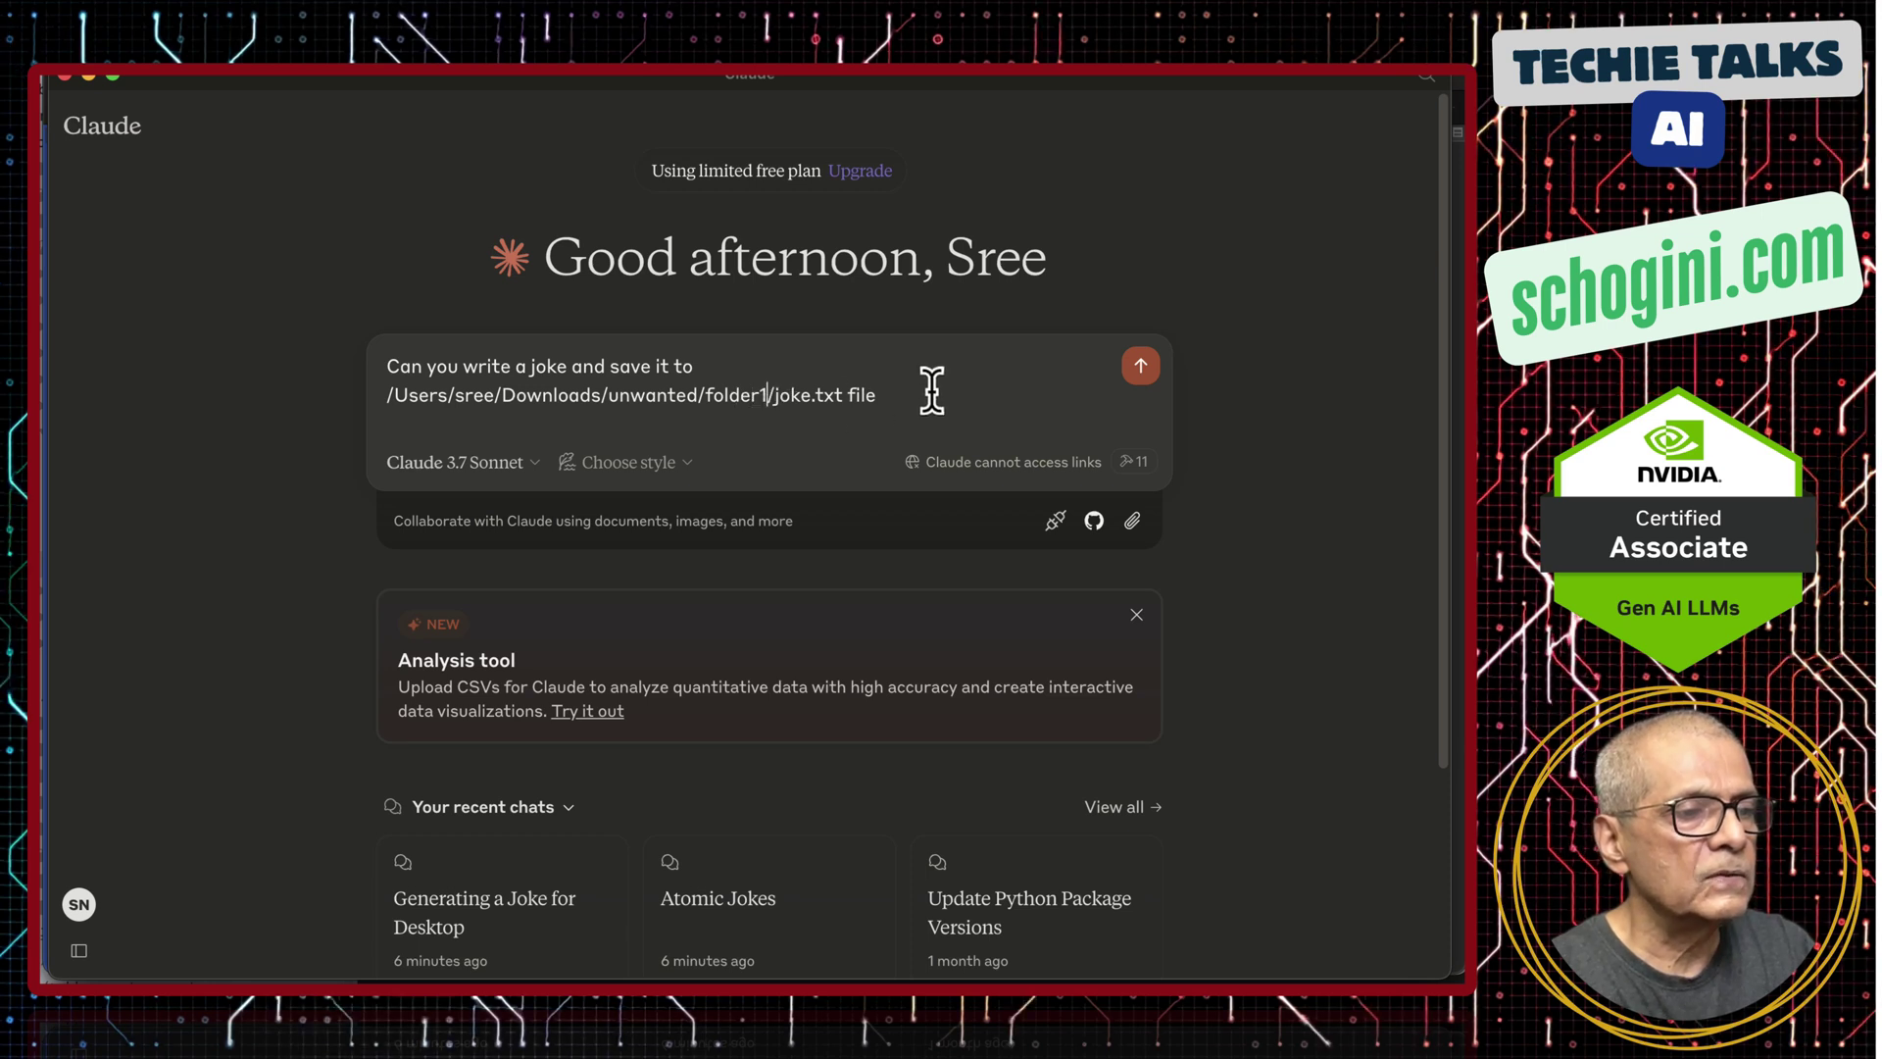
Send the joke prompt and allow the filesystem server's list_allowed_directories, create_directory and write_file tools for this chat
click(1140, 371)
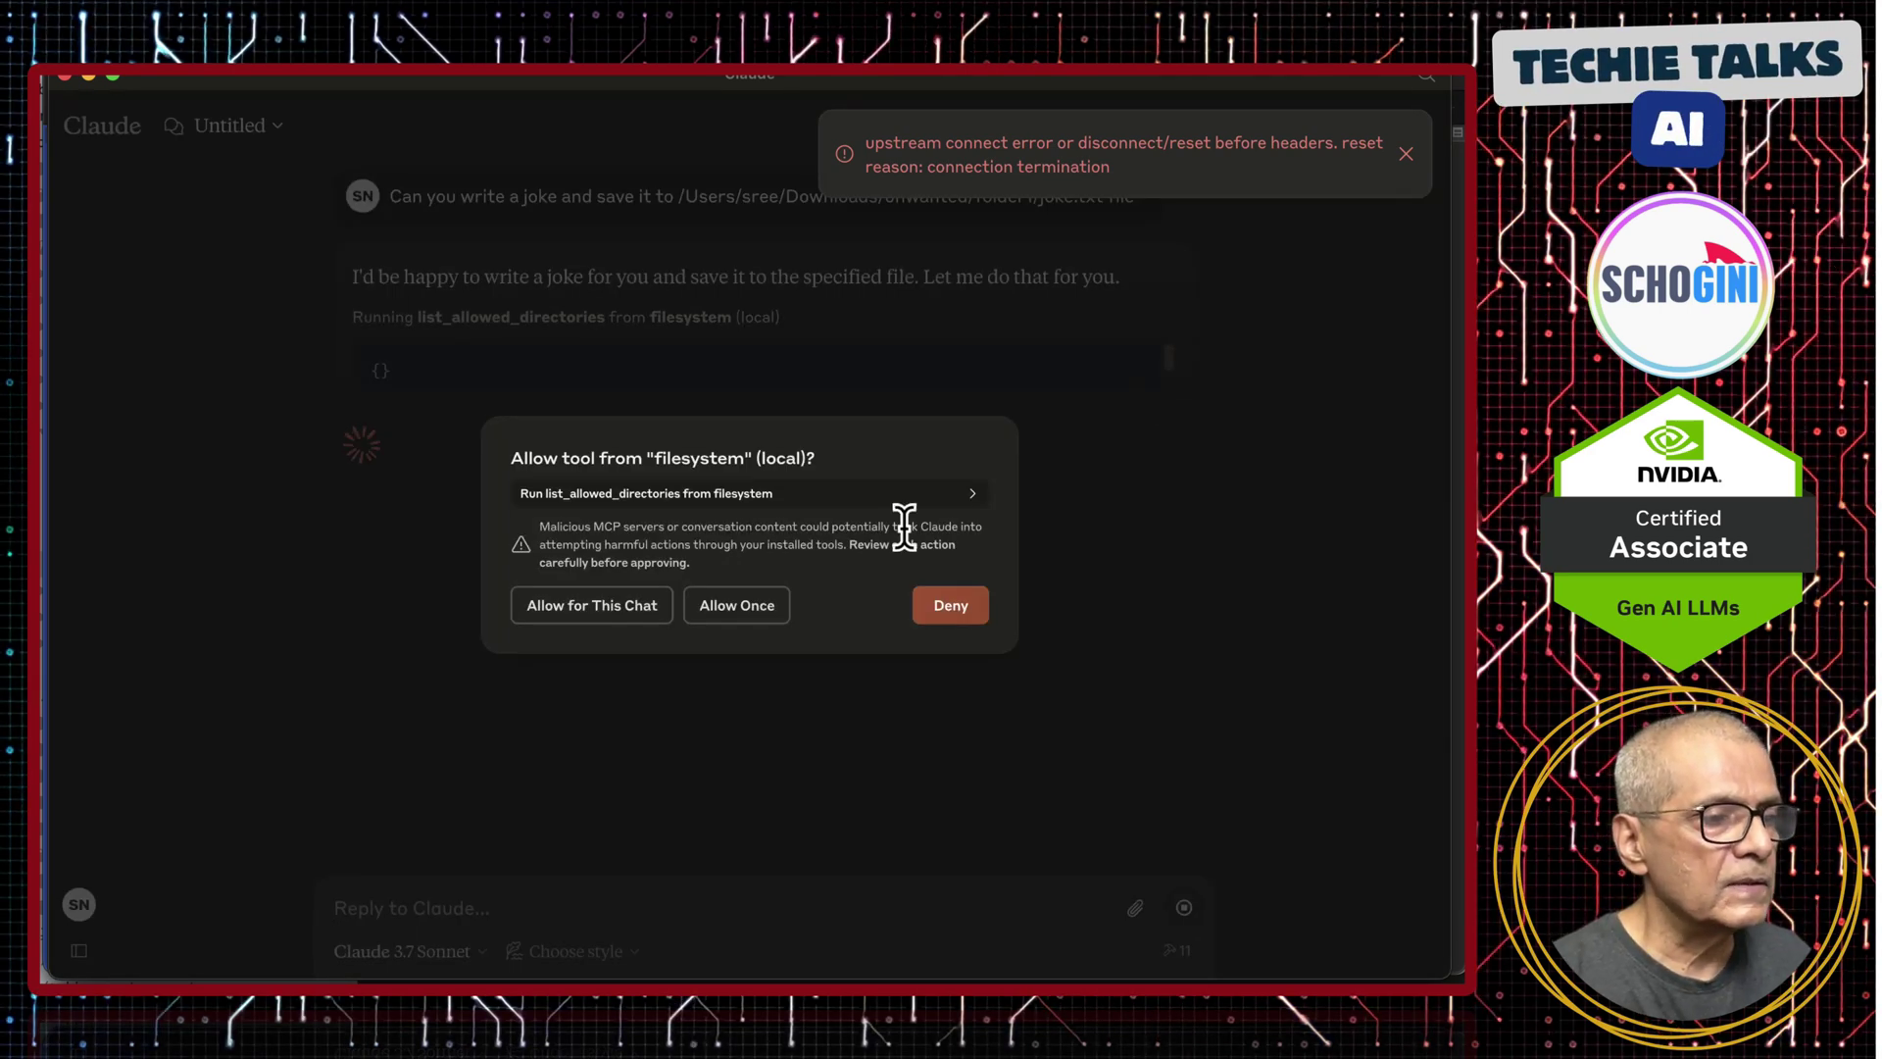
click(624, 606)
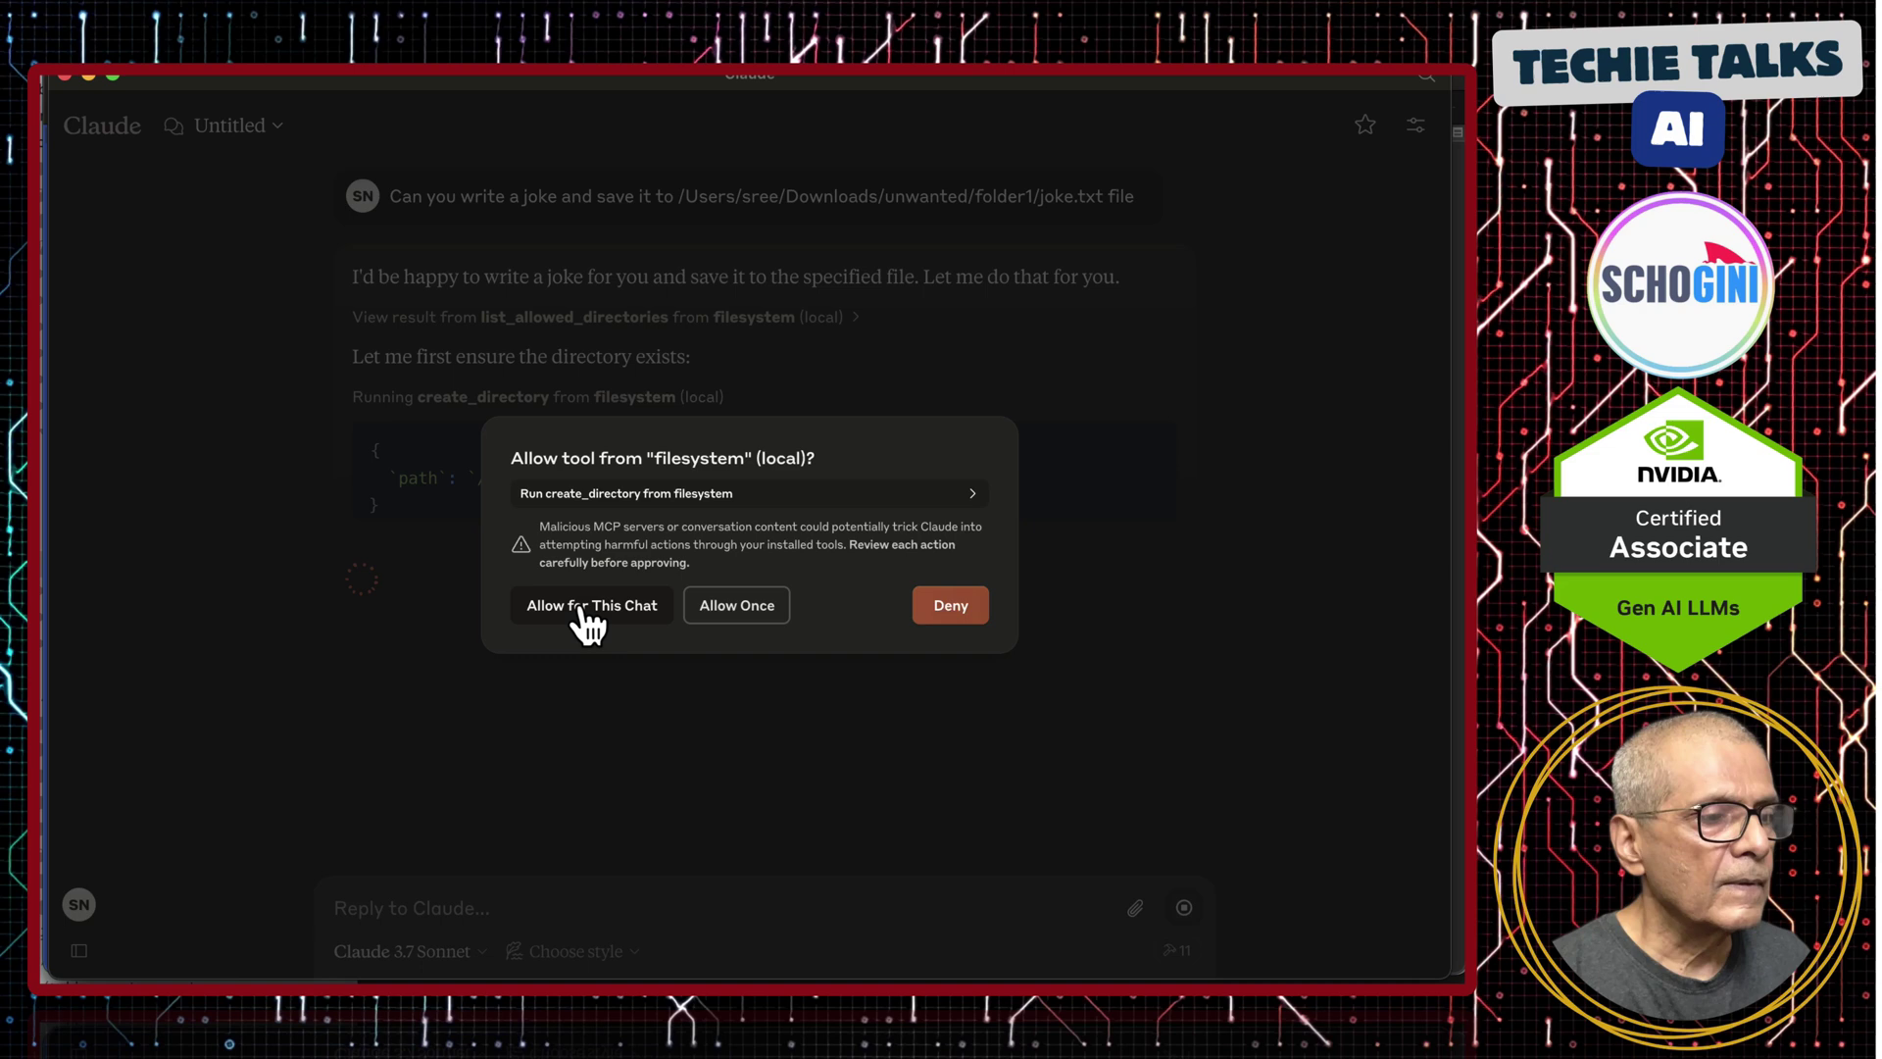
click(586, 616)
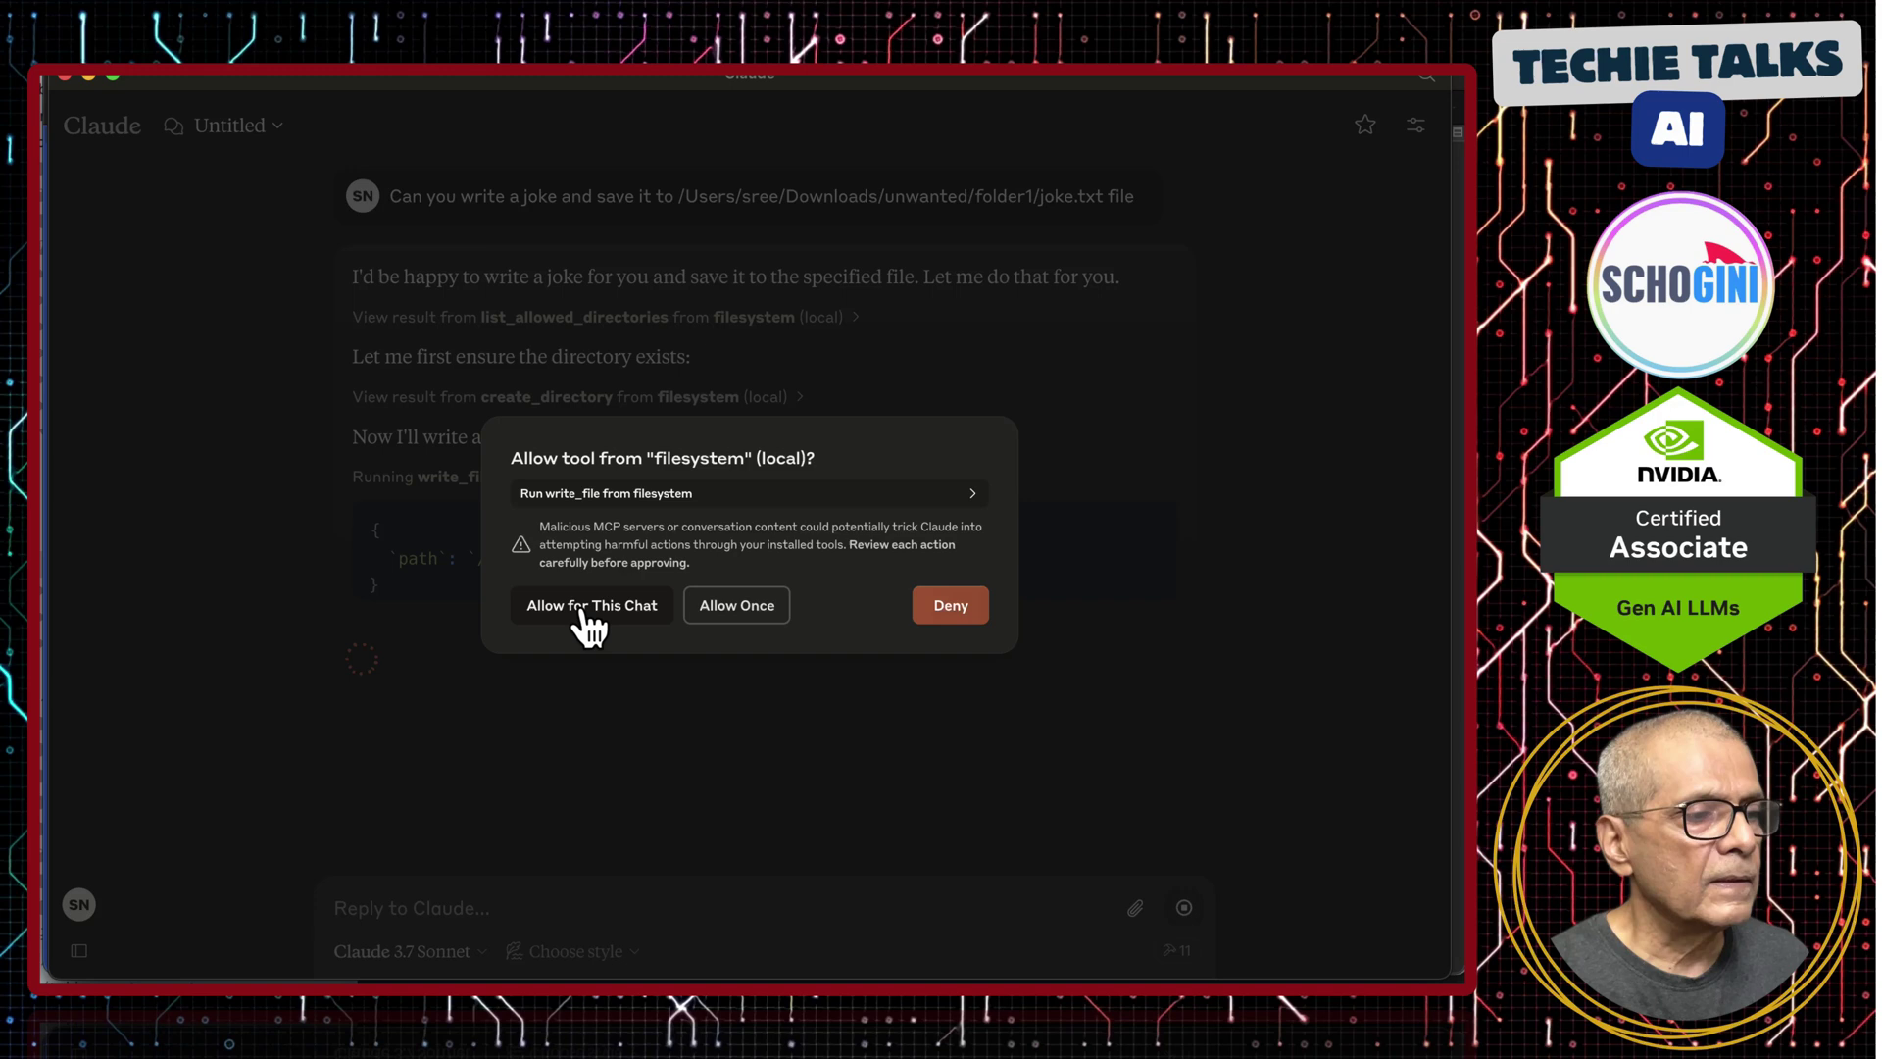
click(586, 610)
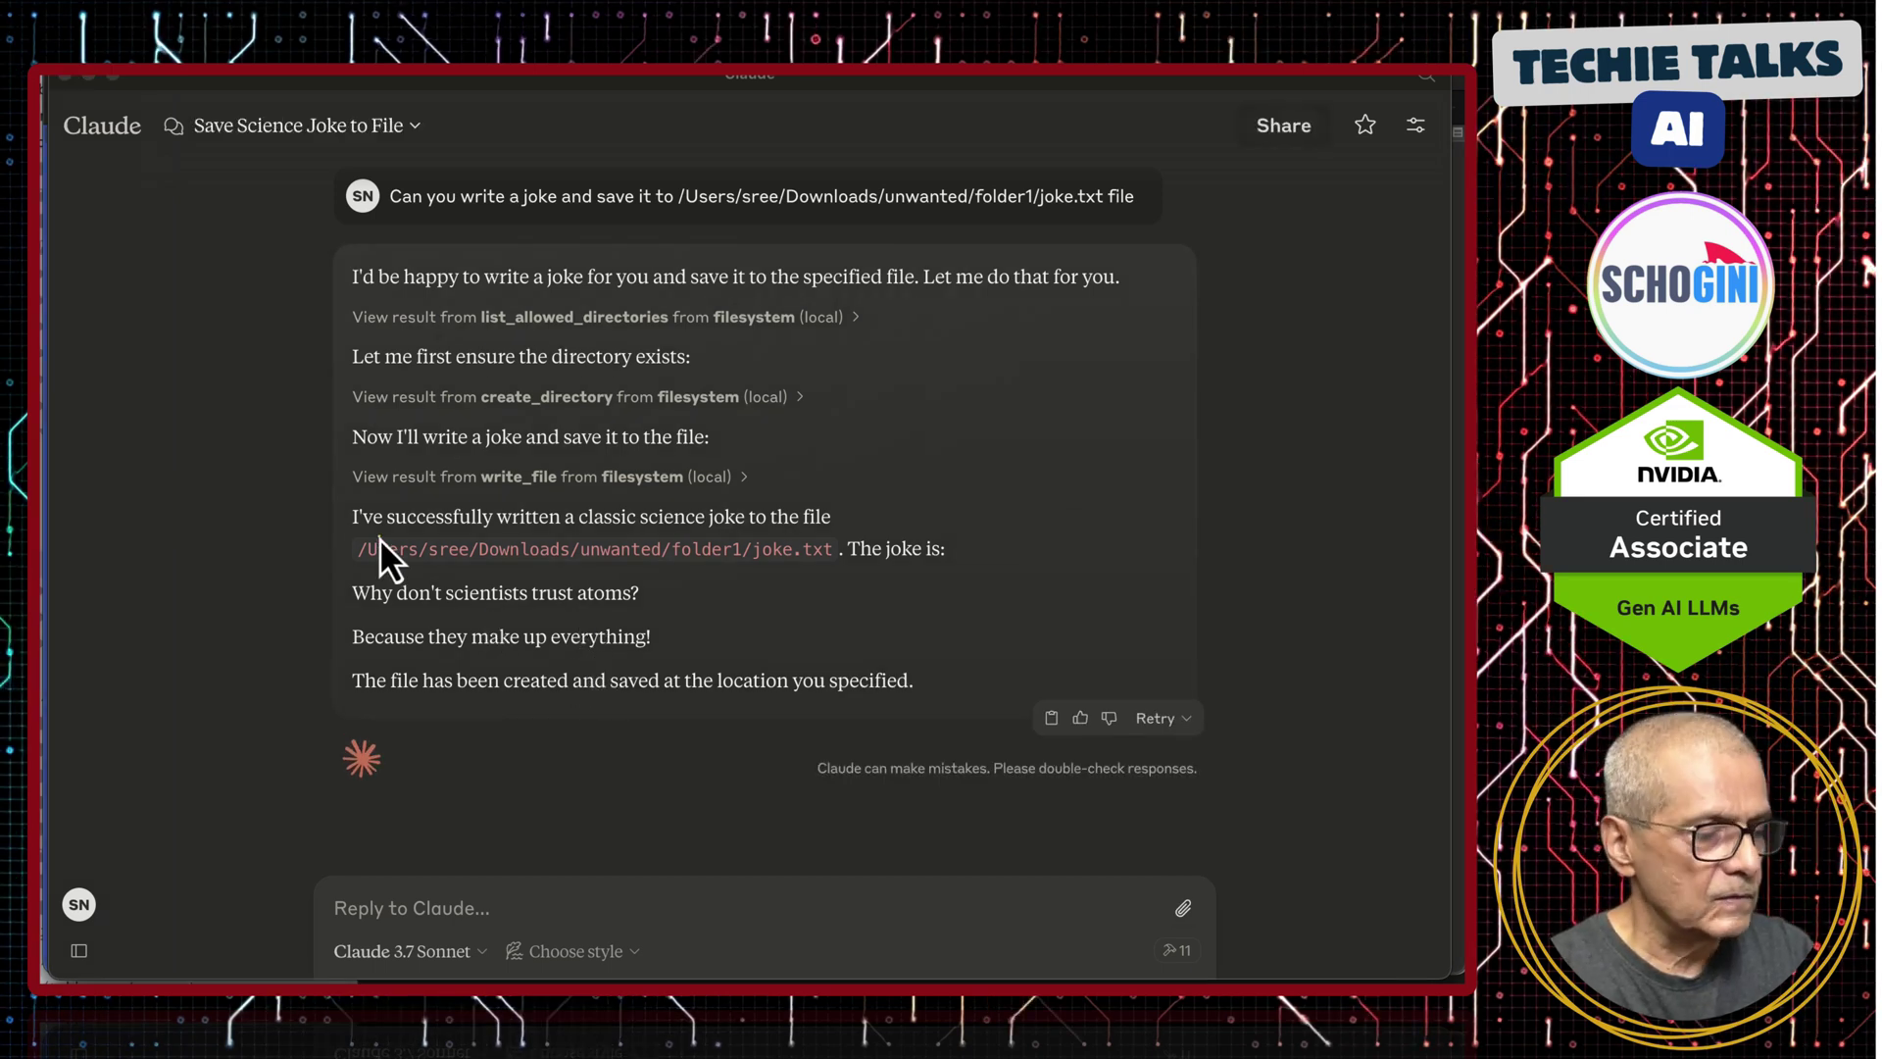
drag(332, 494, 992, 572)
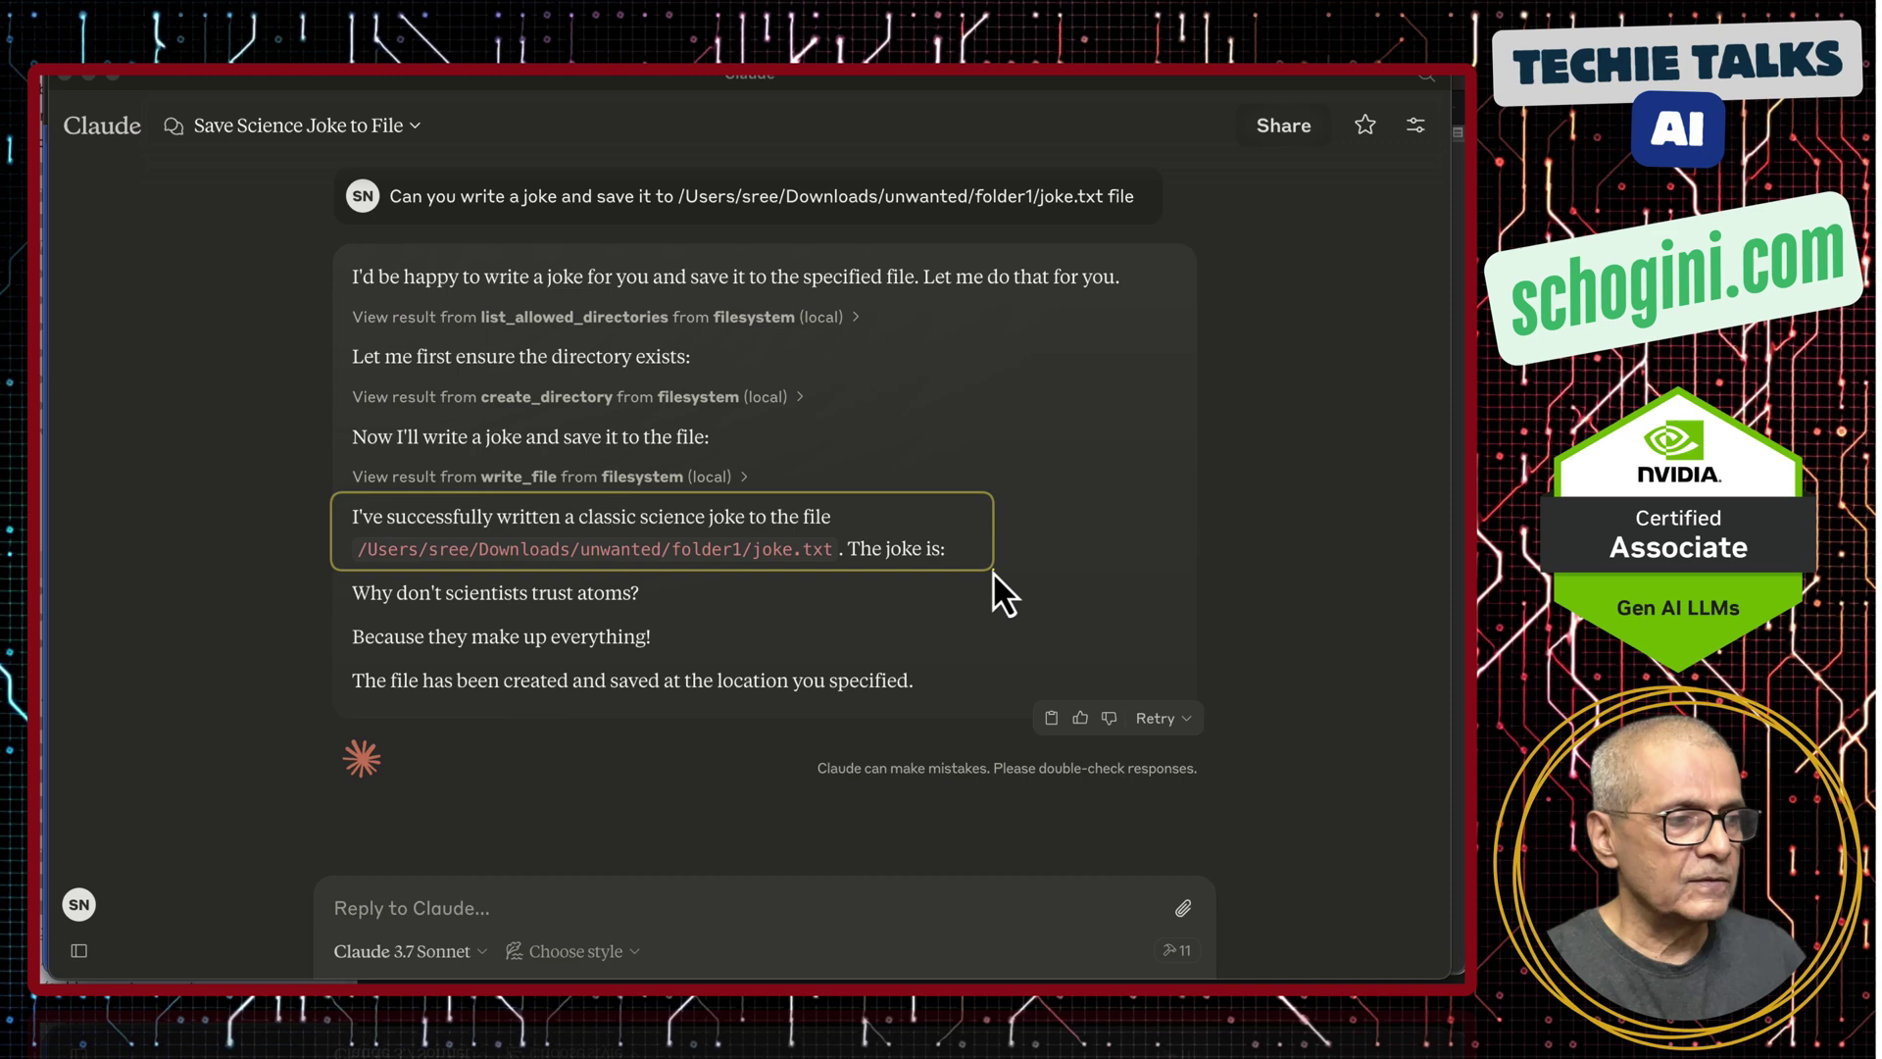
key(Escape)
Switch to Terminal and list the contents of ~/Downloads/unwanted/folder1 with ls -l
key(super+Tab)
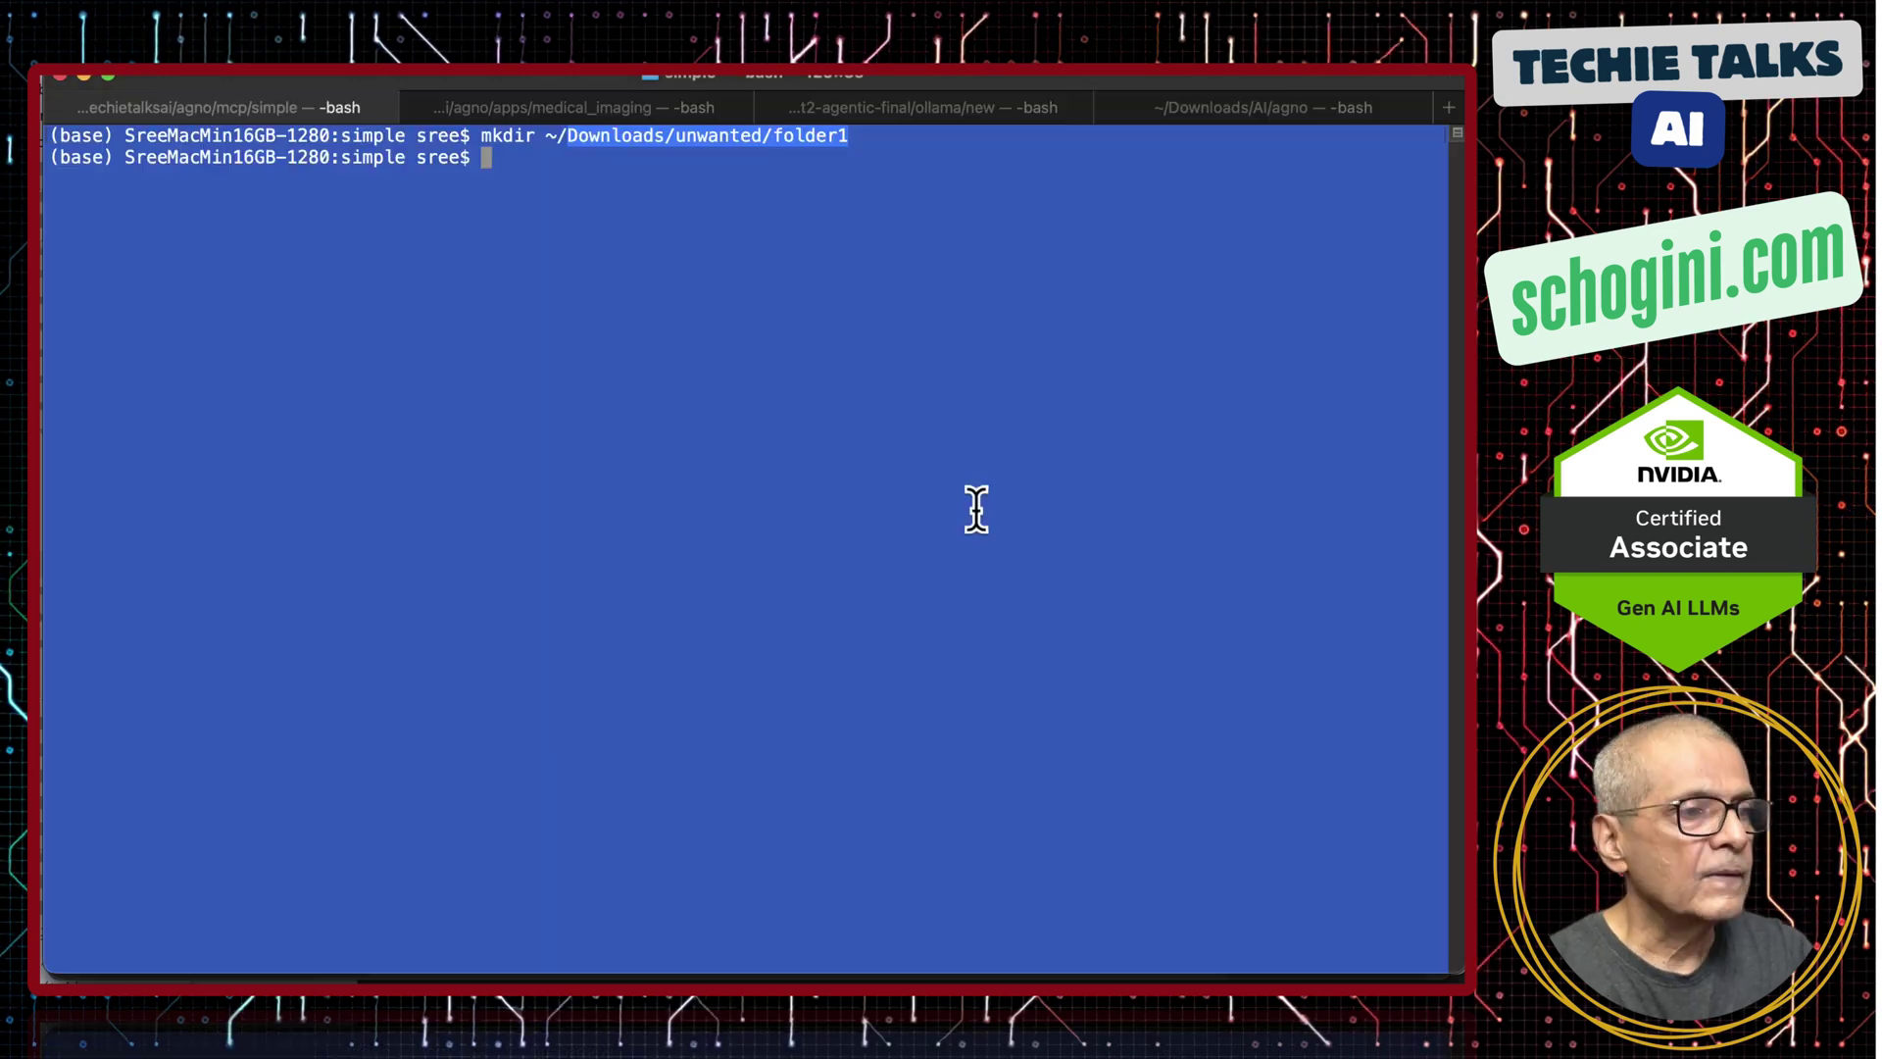
key(Up)
key(ctrl+a)
key(Delete)
key(Delete)
key(Delete)
key(Delete)
key(Delete)
key(Delete)
text(ls -l)
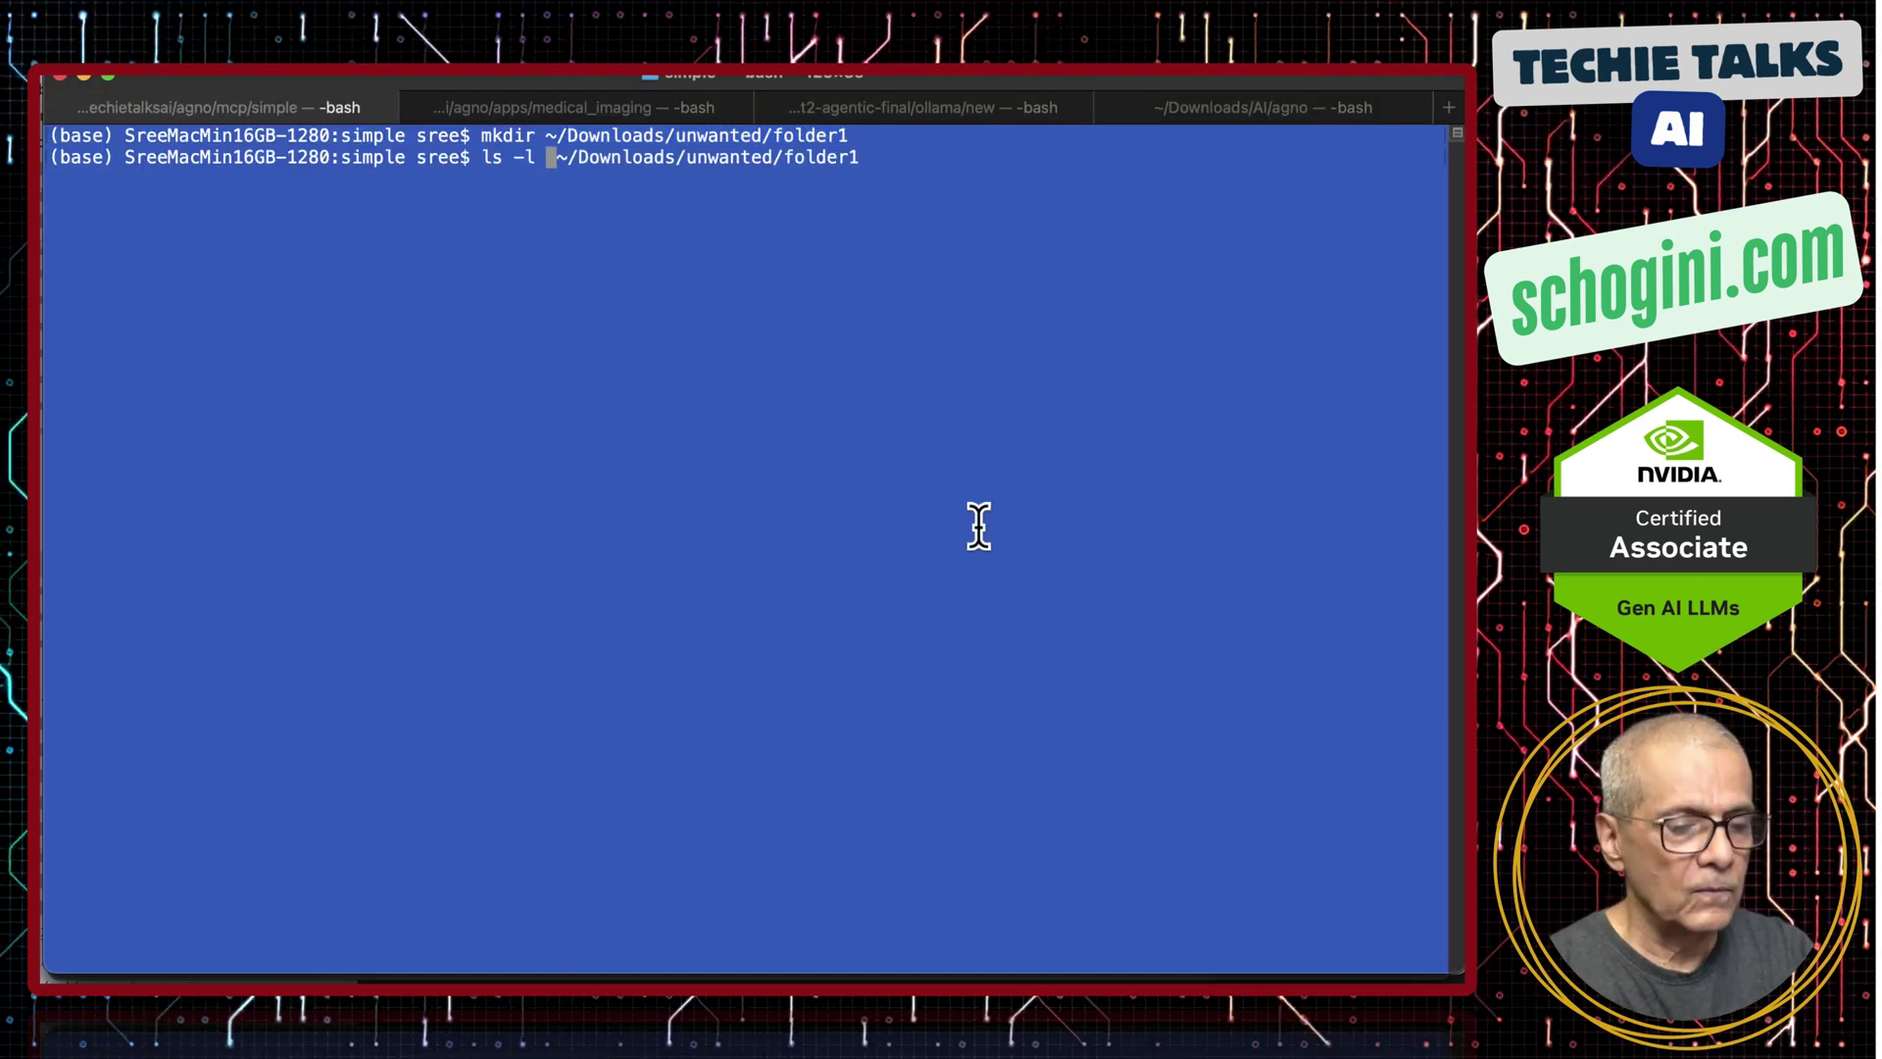
key(Return)
Print the contents of ~/Downloads/unwanted/folder1/joke.txt with cat
key(Up)
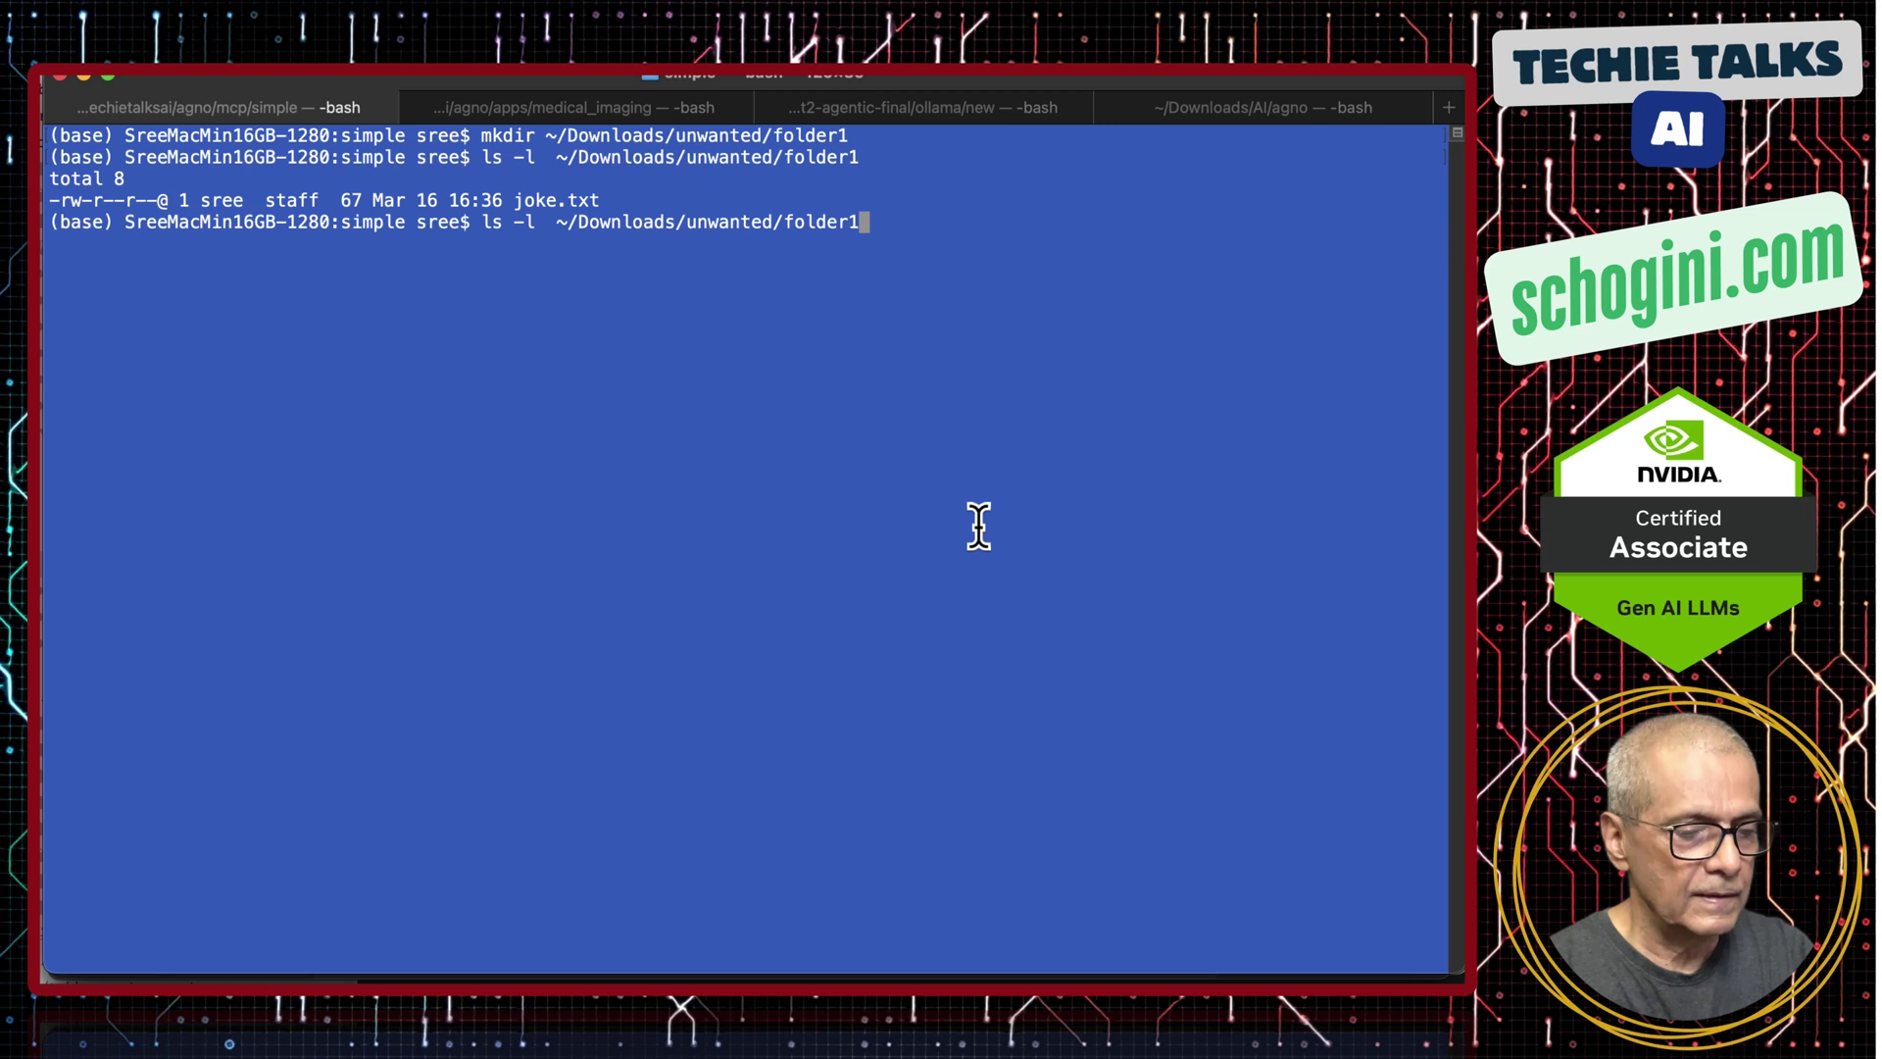
text(cat)
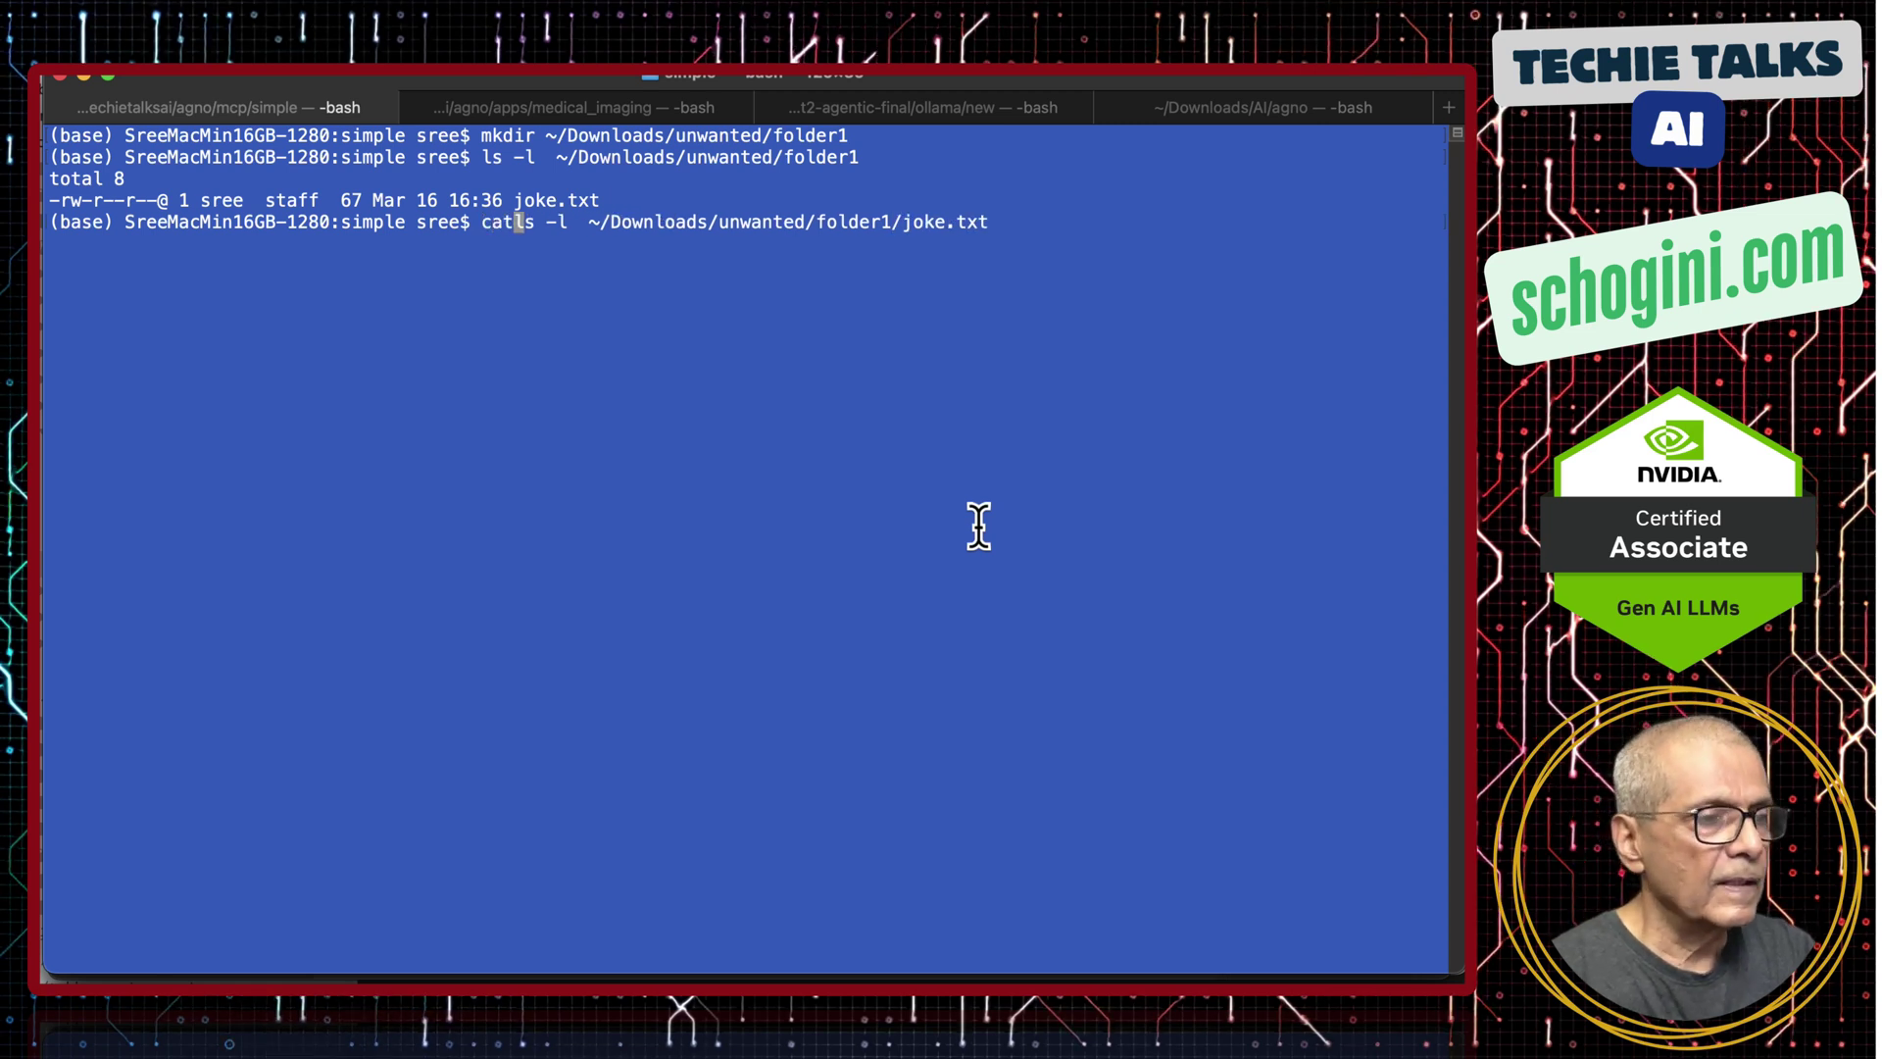
key(Delete)
key(Delete)
key(Delete)
key(Delete)
key(Delete)
key(Return)
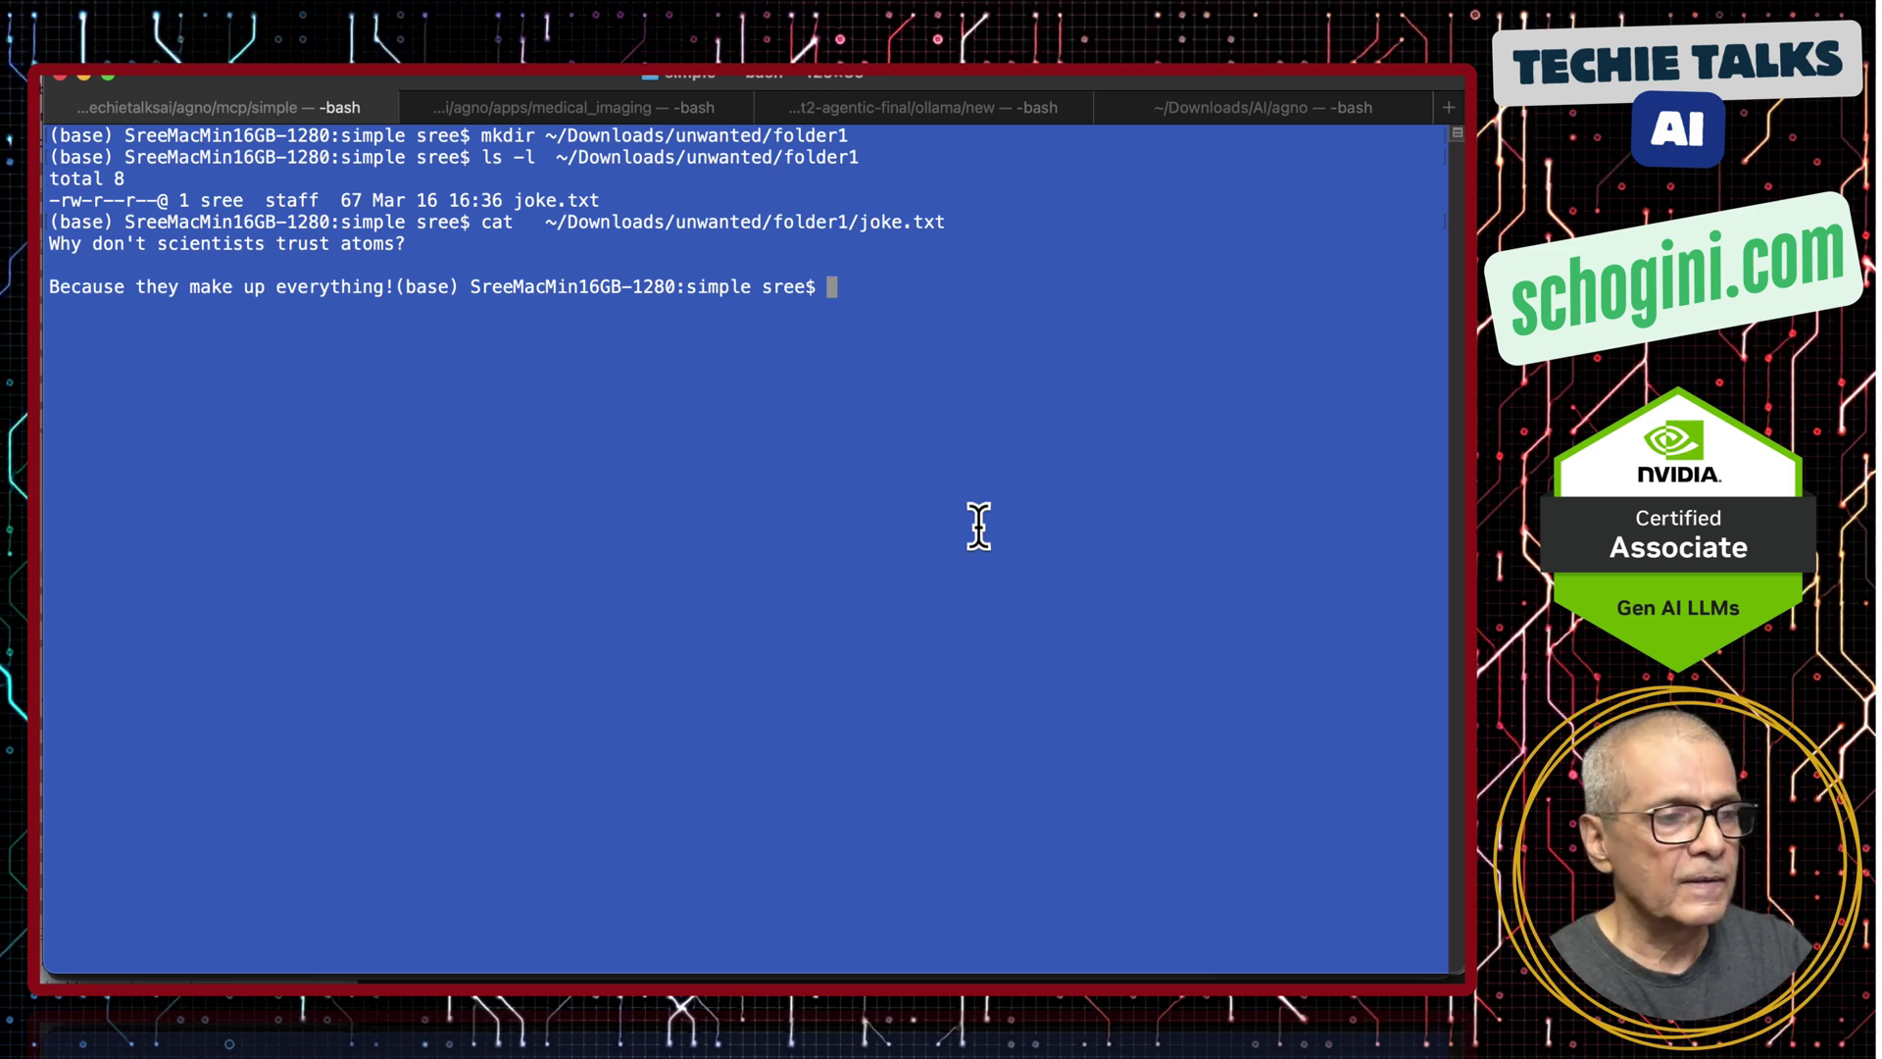
Switch back to Claude and enter "Can you list the files in" followed by the full folder1 path copied from the reply, without joke.txt
key(super+Tab)
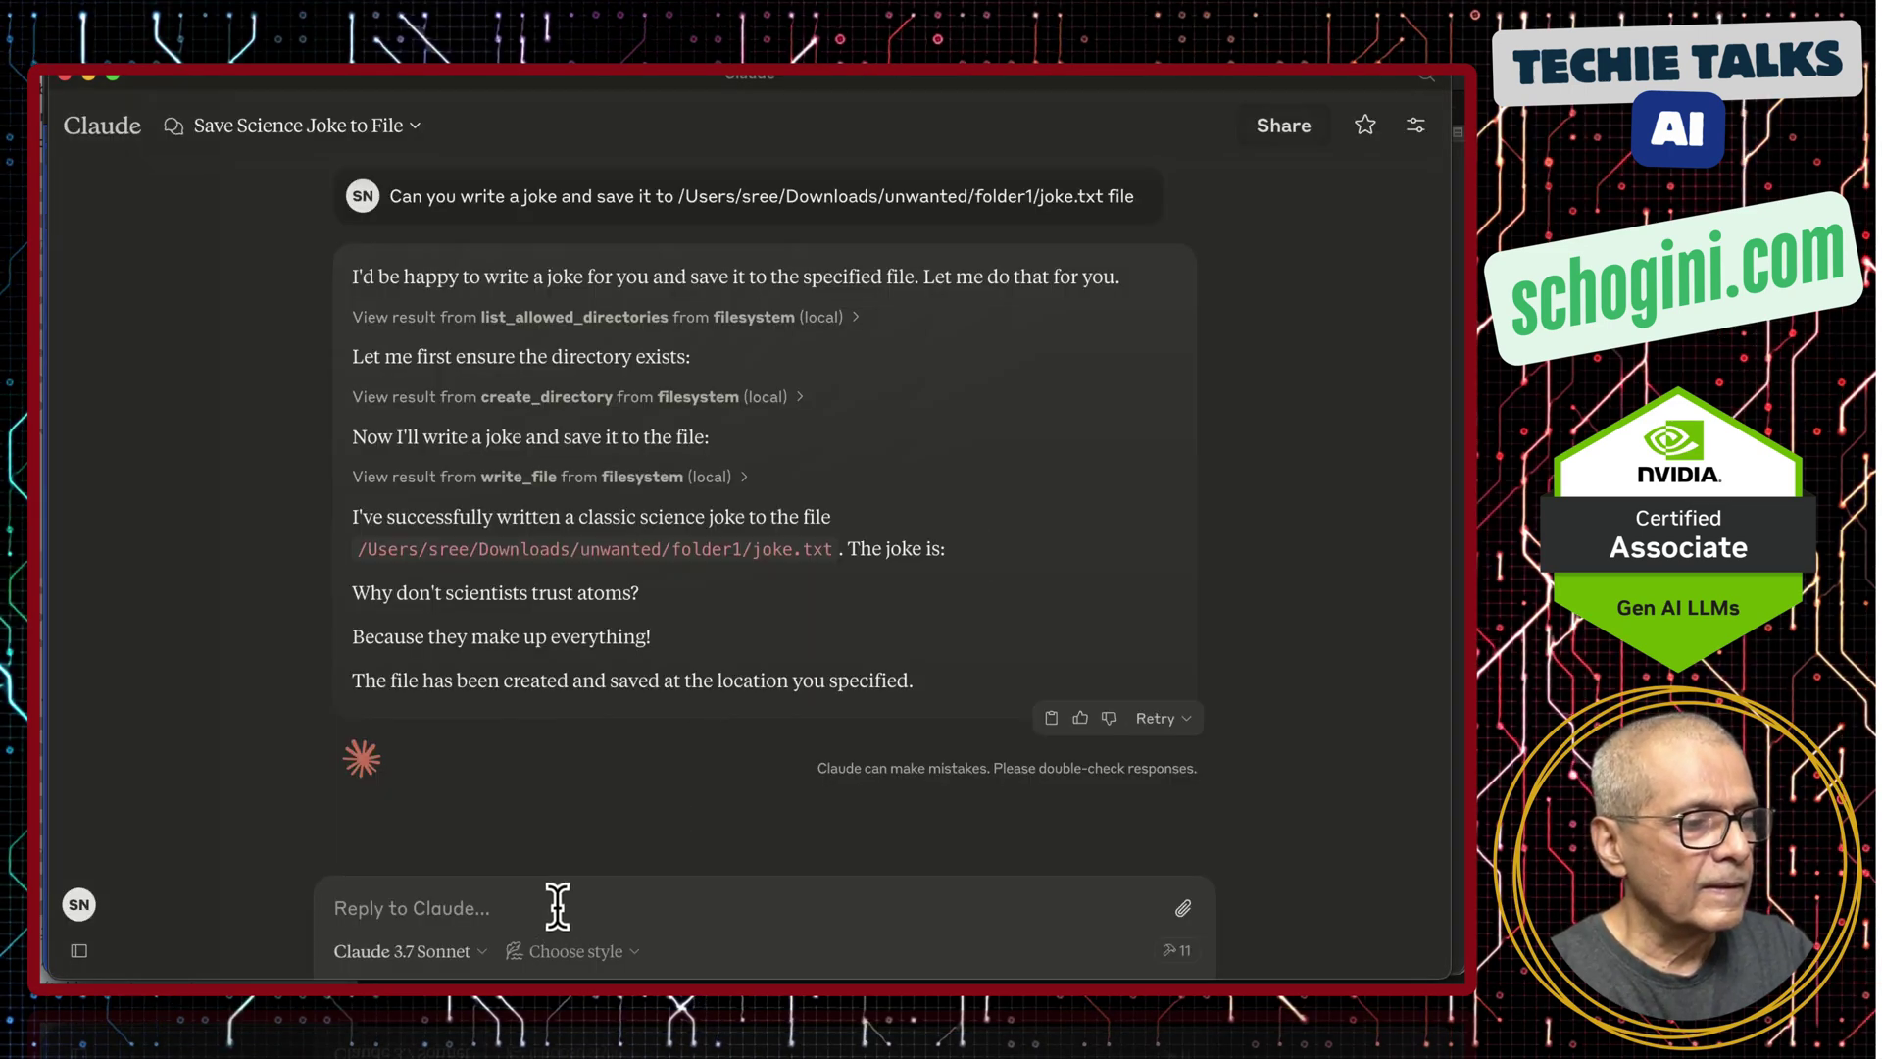
text(Can you )
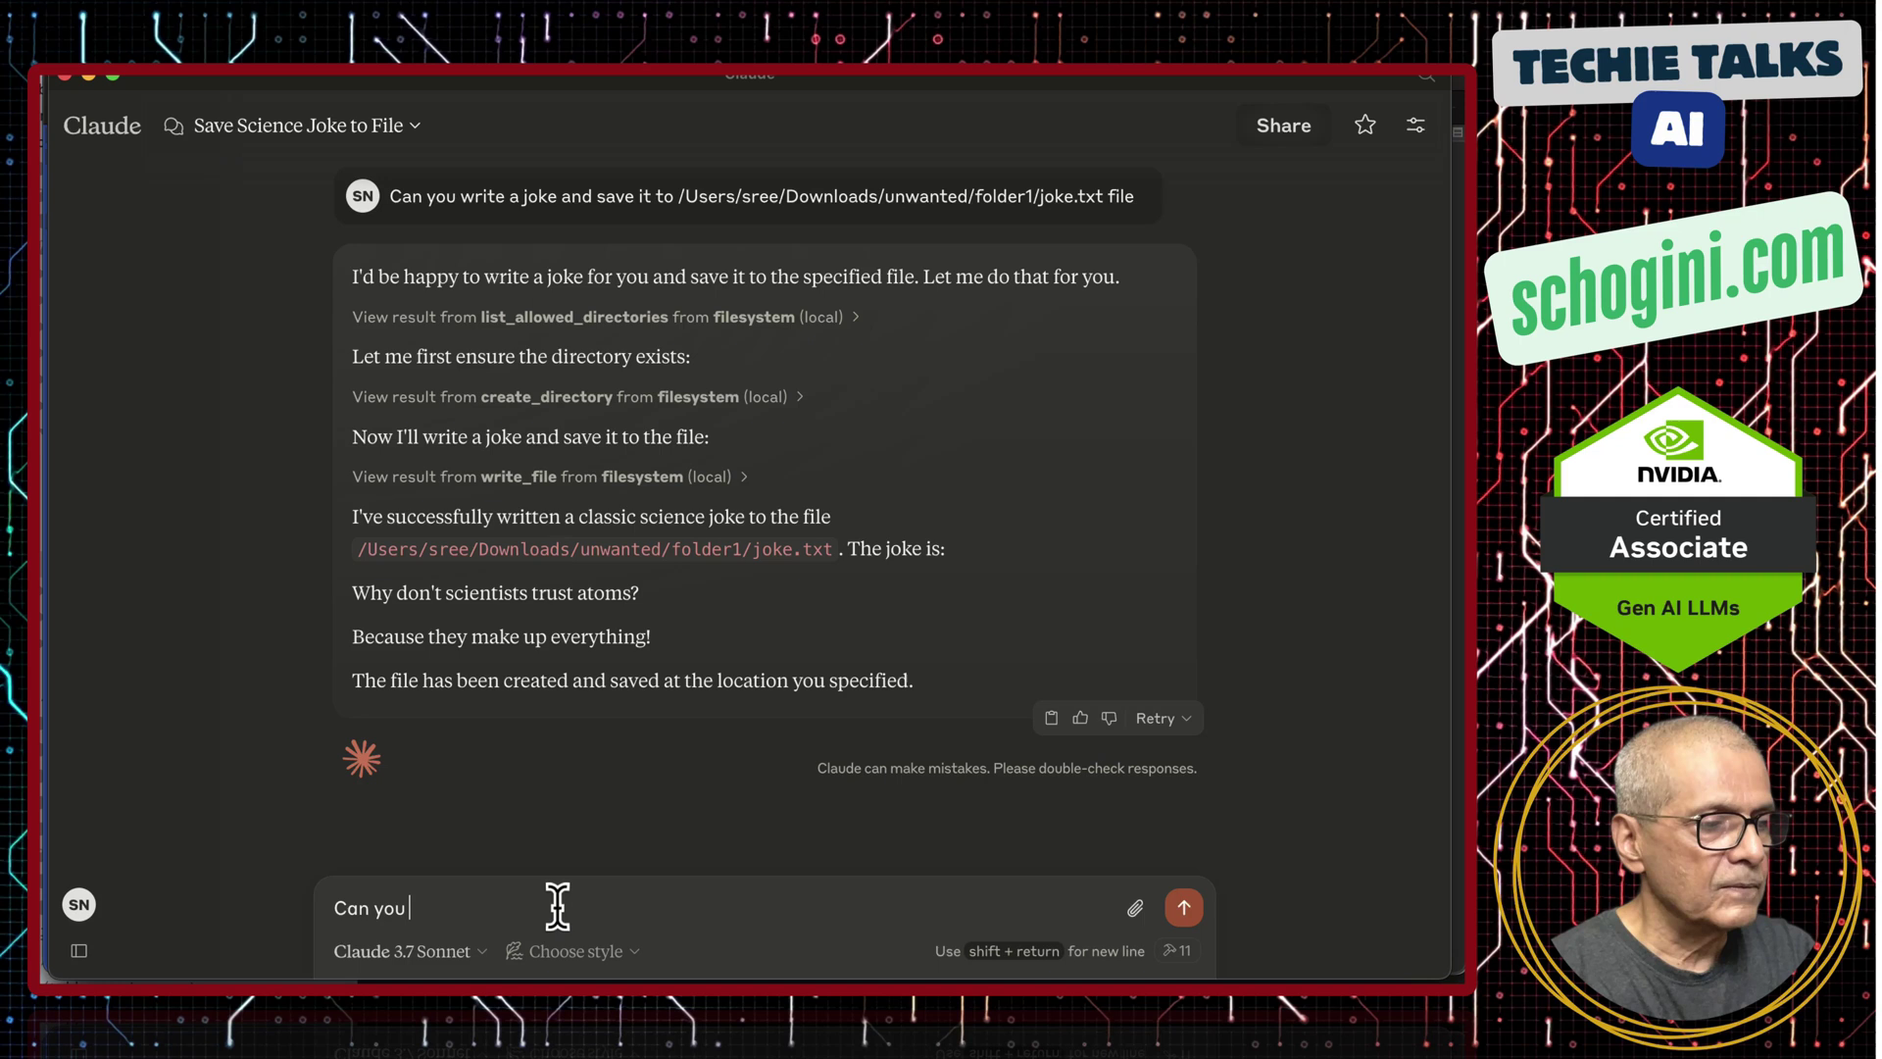
text(list the files in)
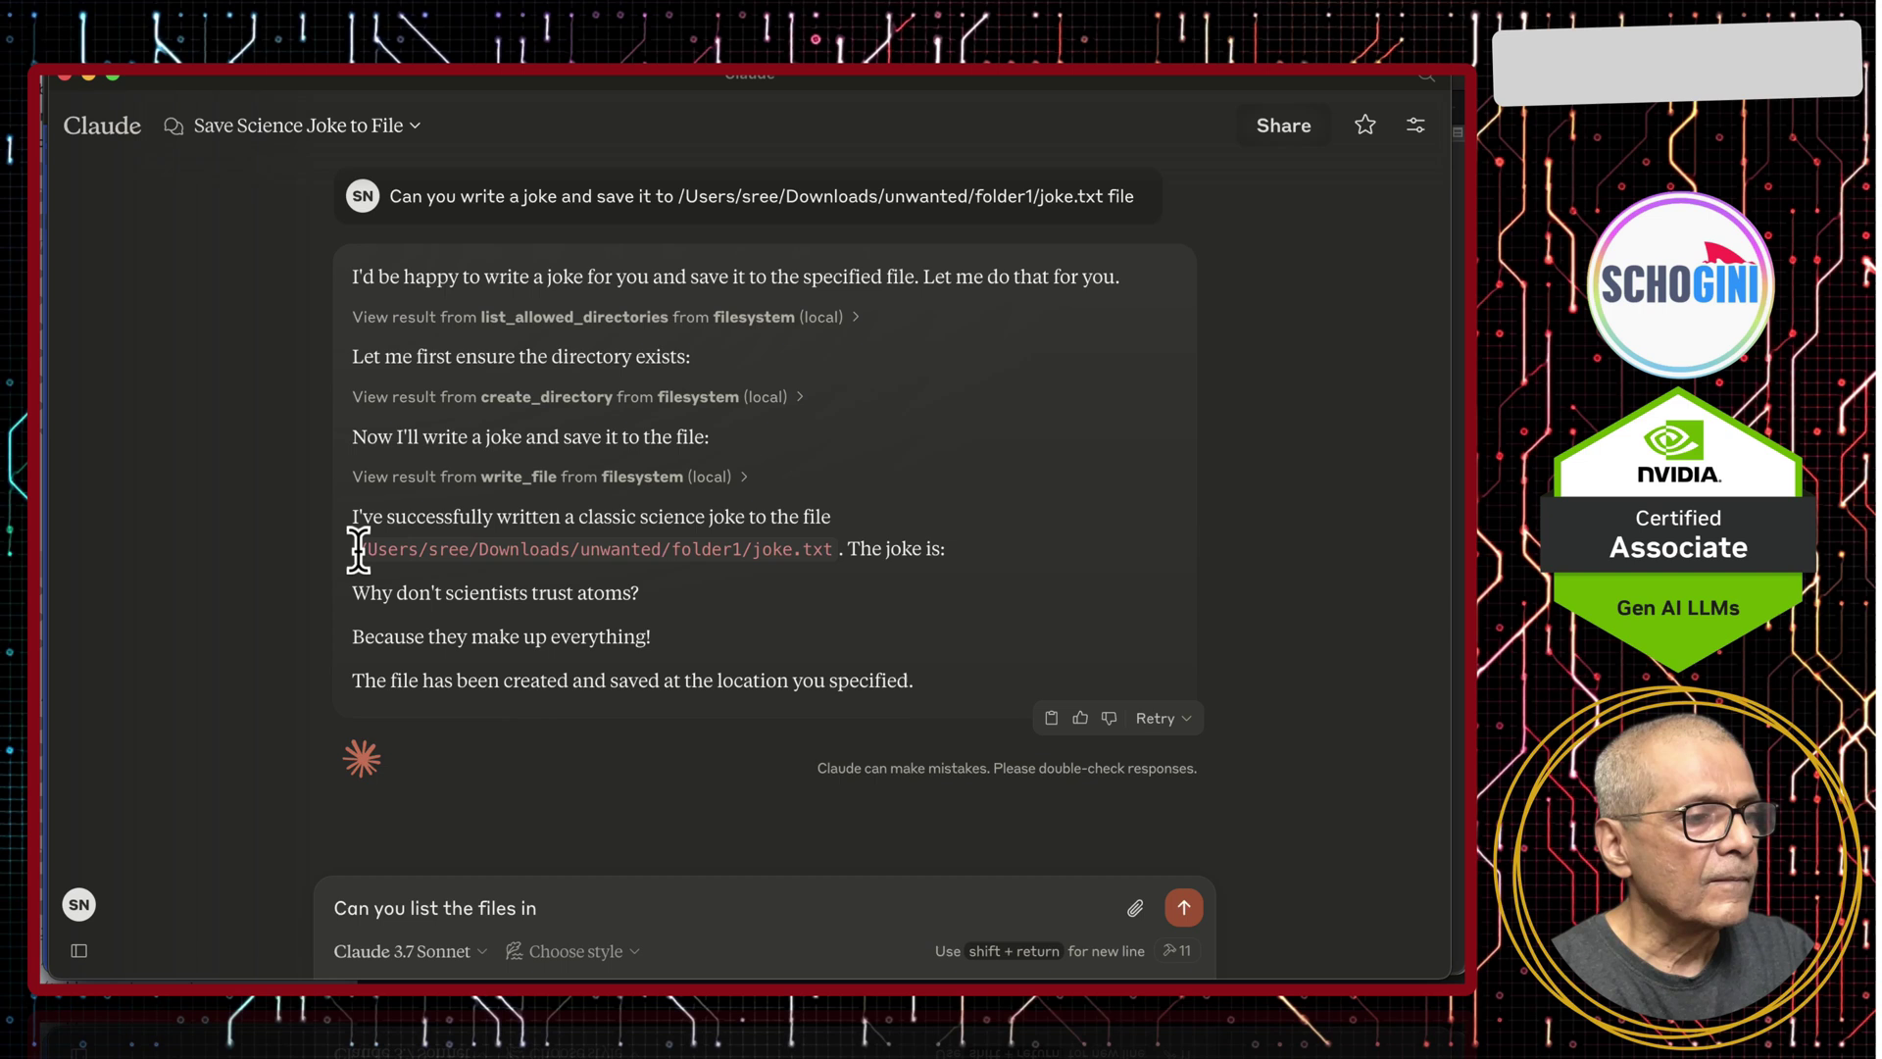
drag(355, 551, 836, 562)
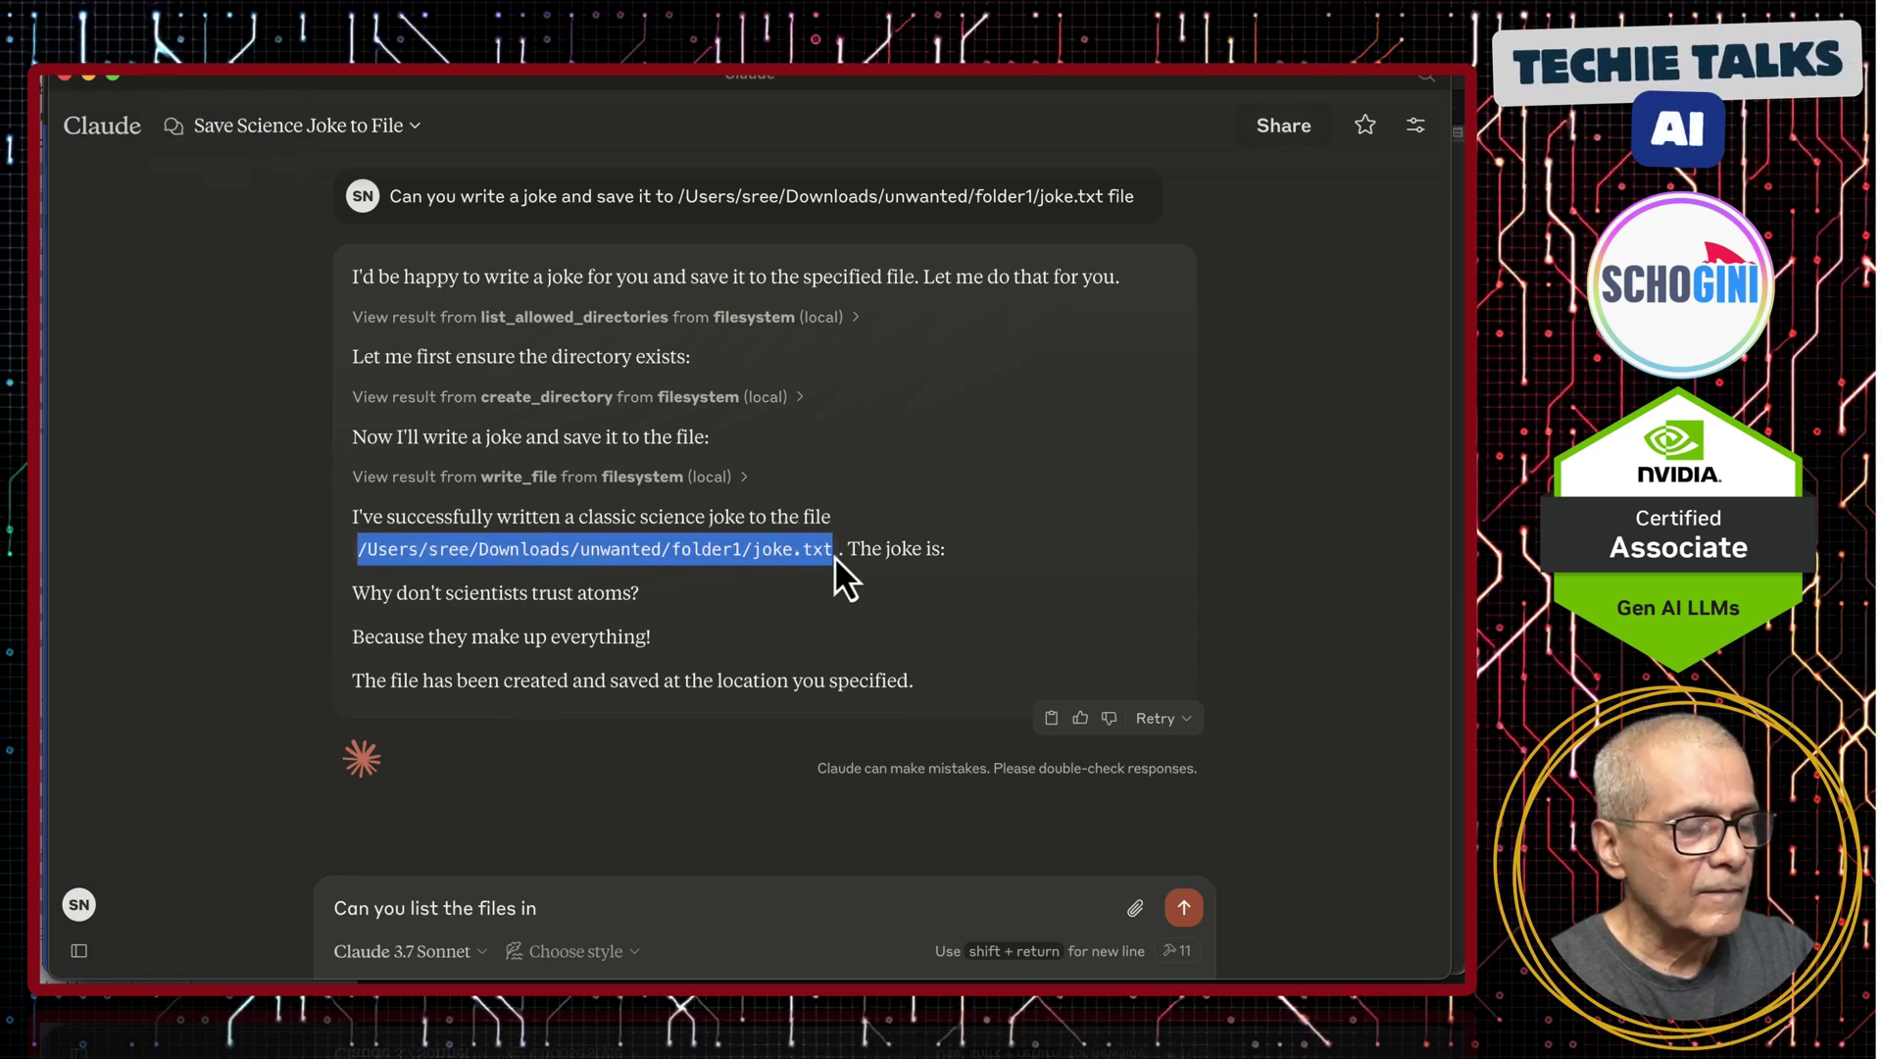
click(748, 551)
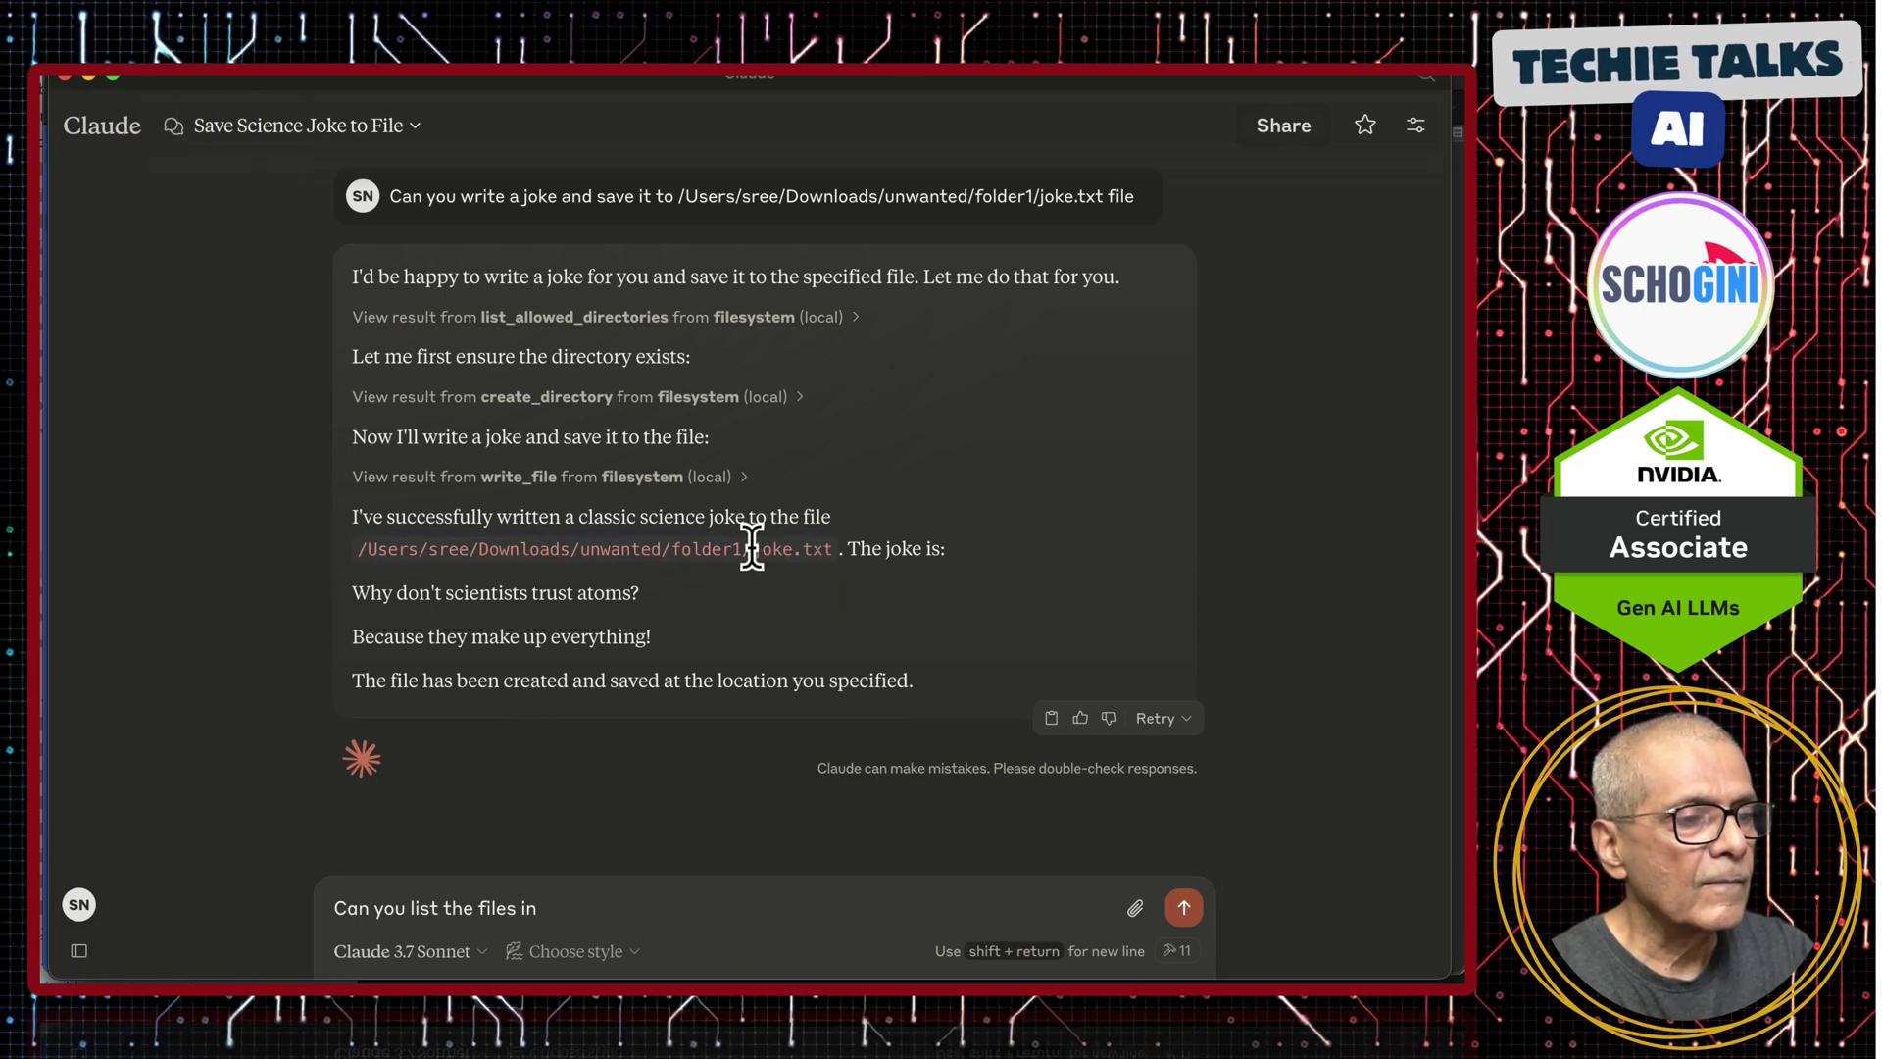
drag(743, 549, 355, 557)
key(super+c)
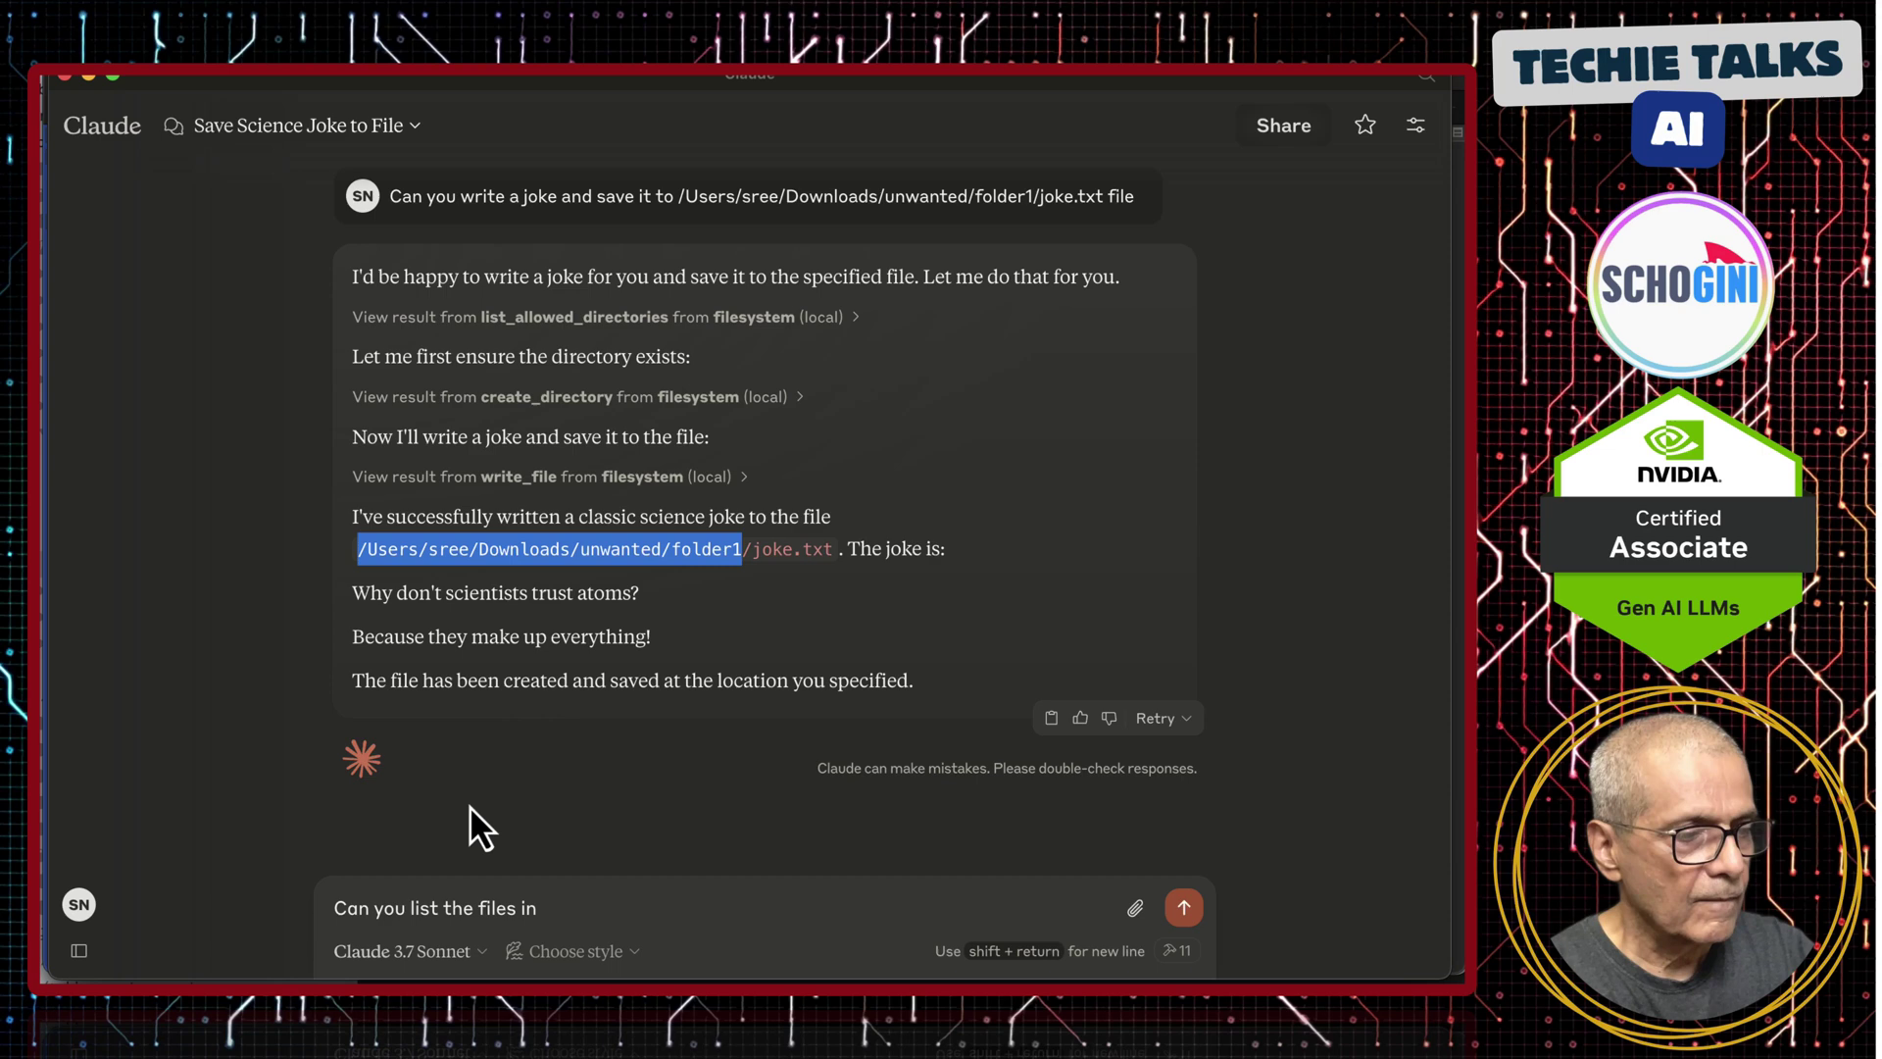
click(569, 912)
key(super+v)
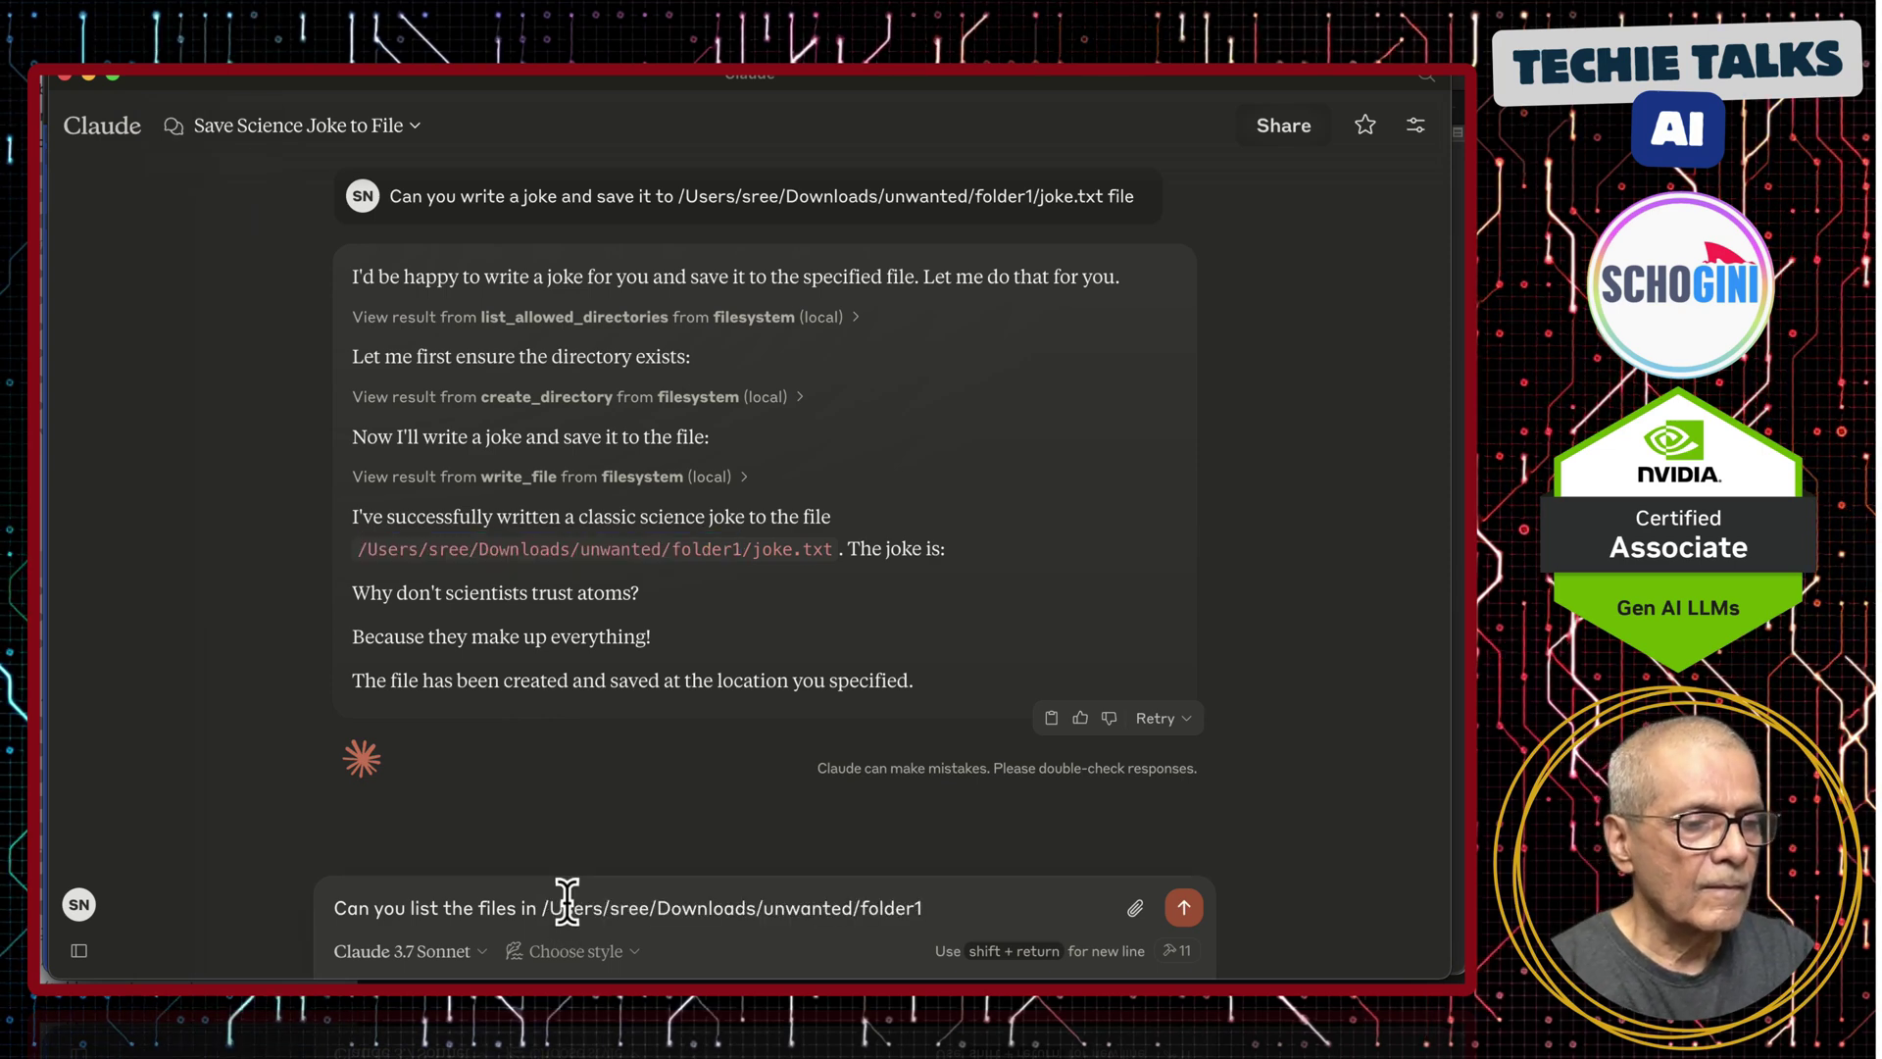
Send the file-listing prompt and allow both list_directory for this chat and Claude's access to the Downloads folder
key(Return)
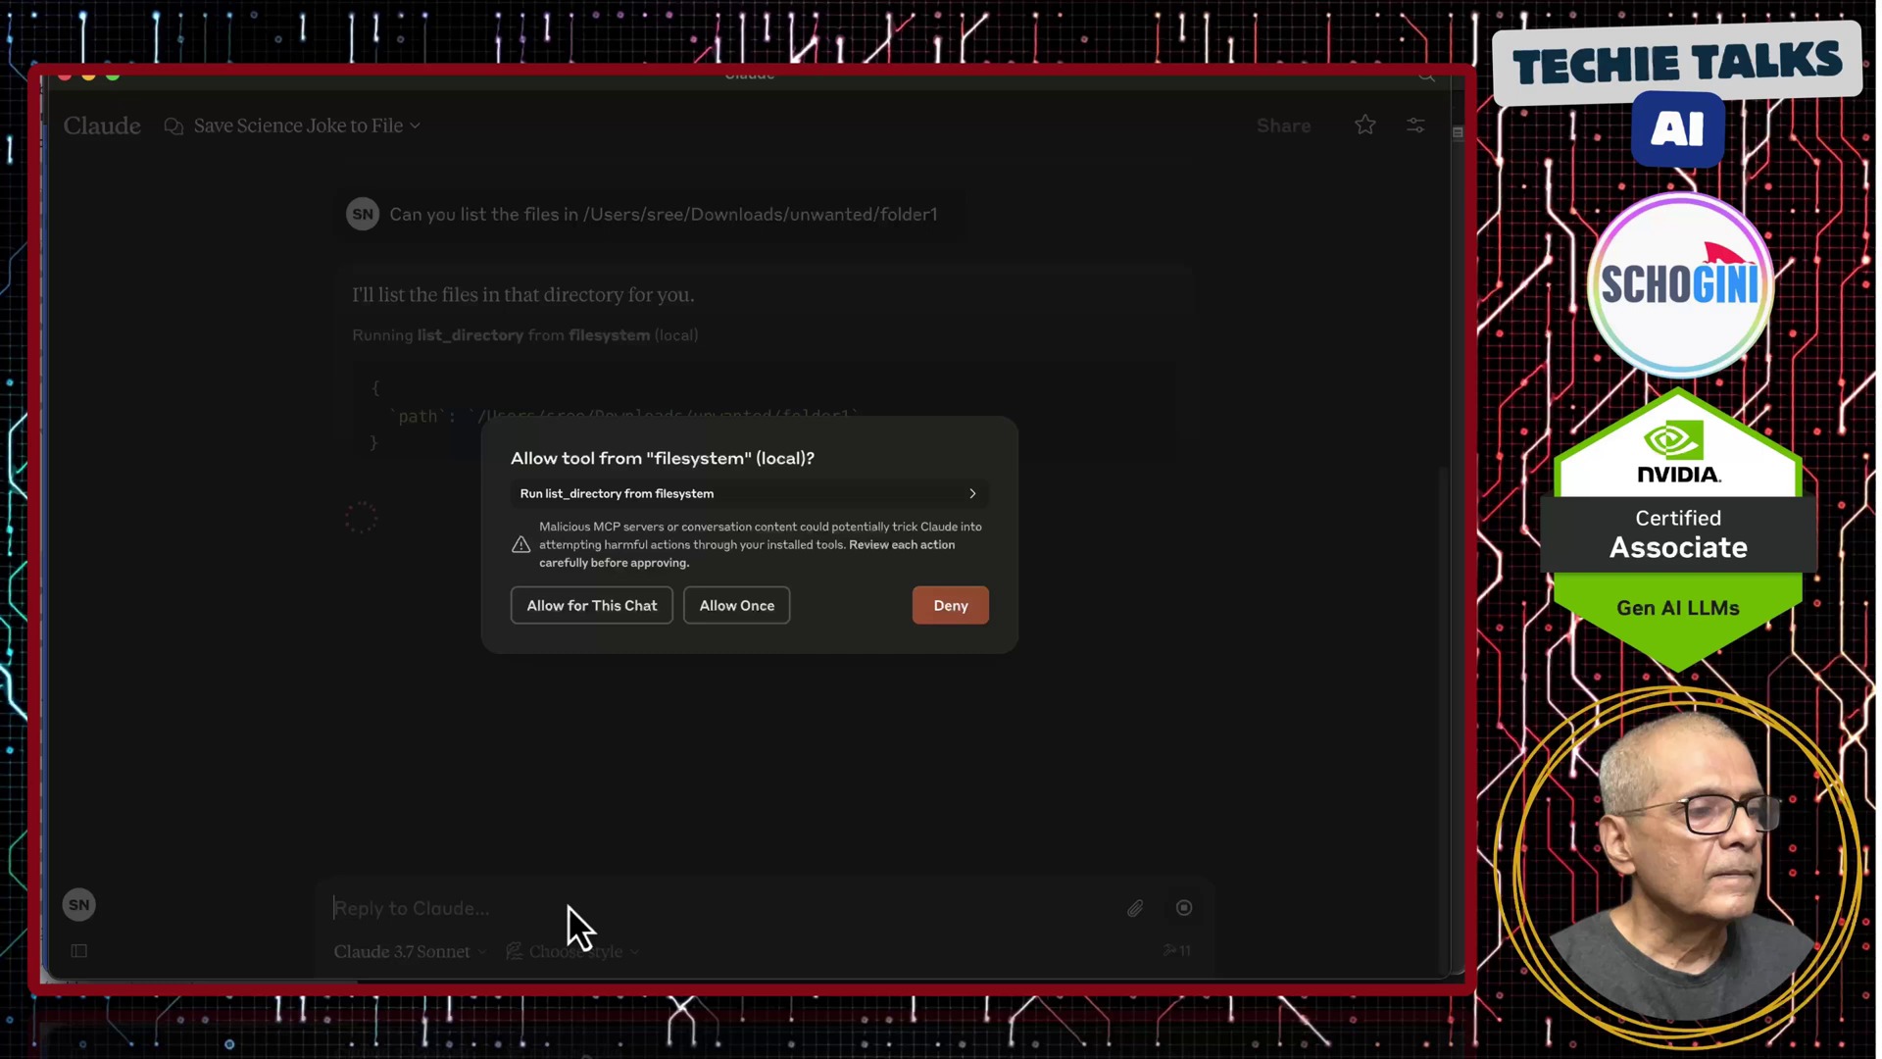
click(618, 613)
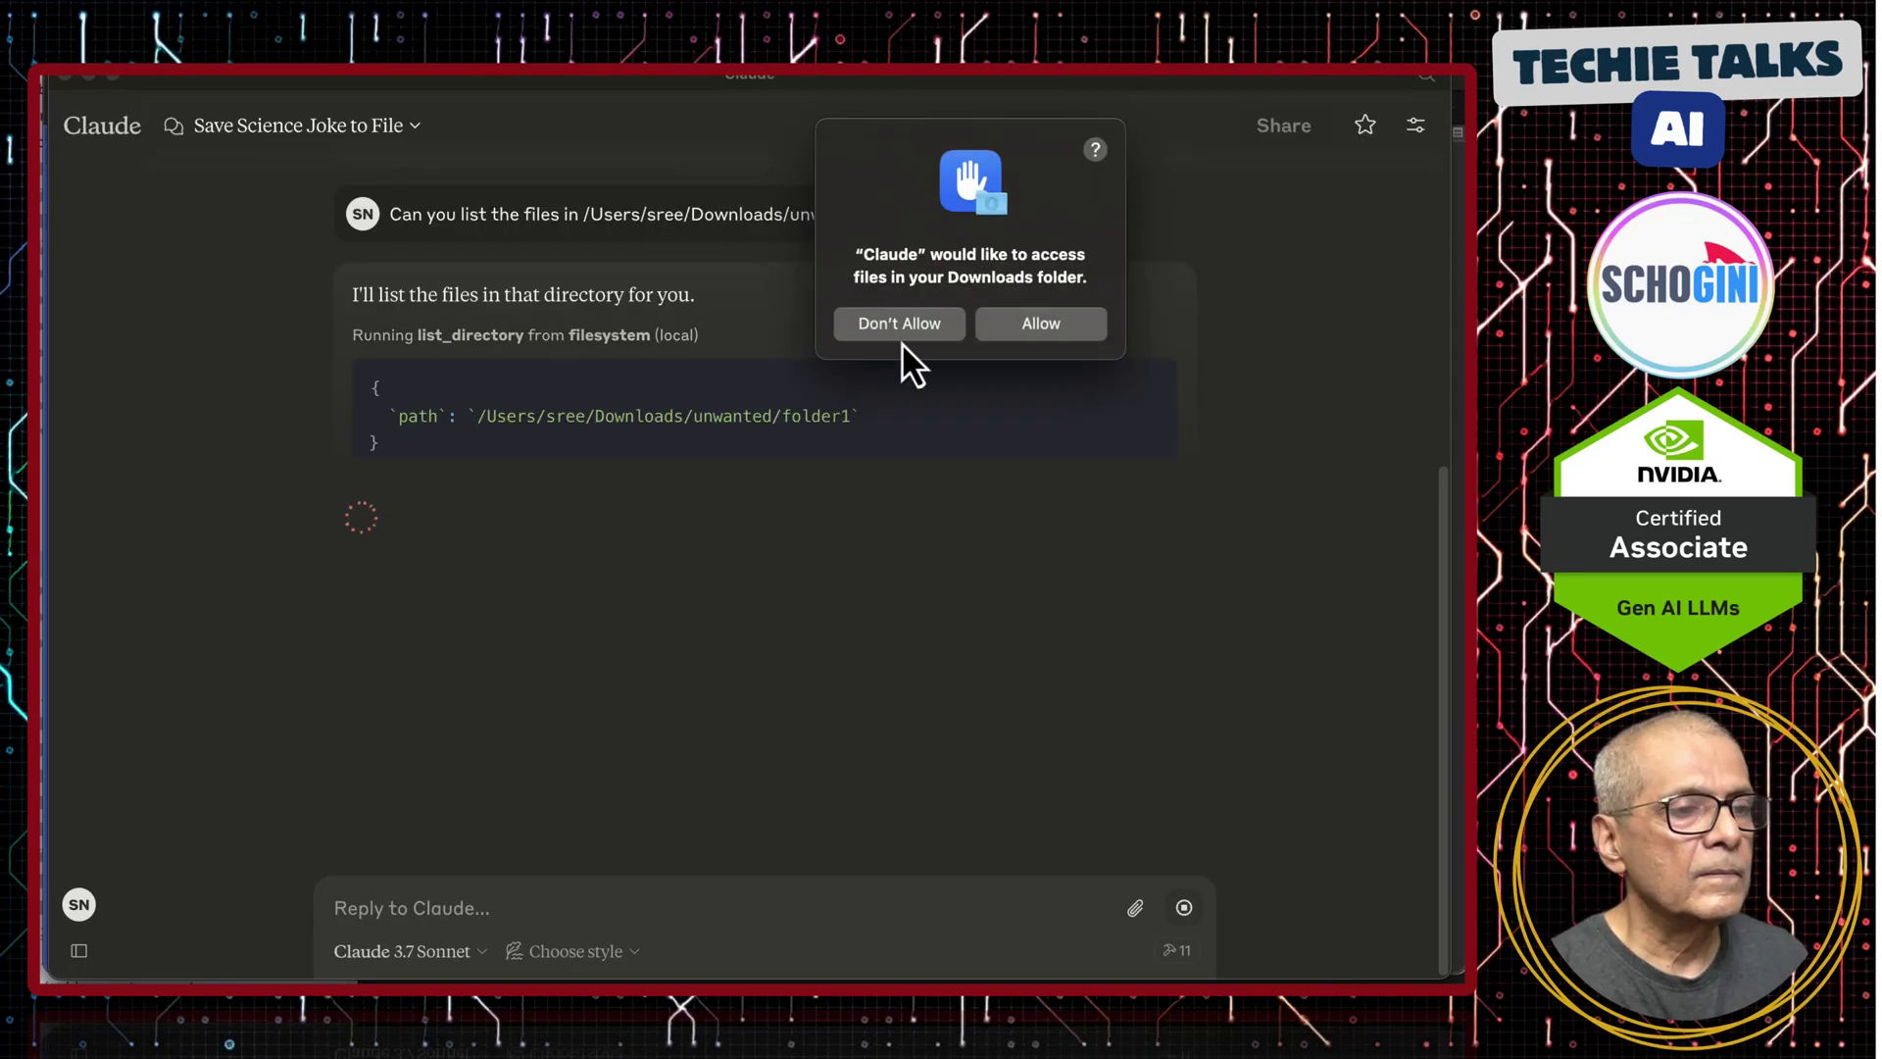
click(1037, 324)
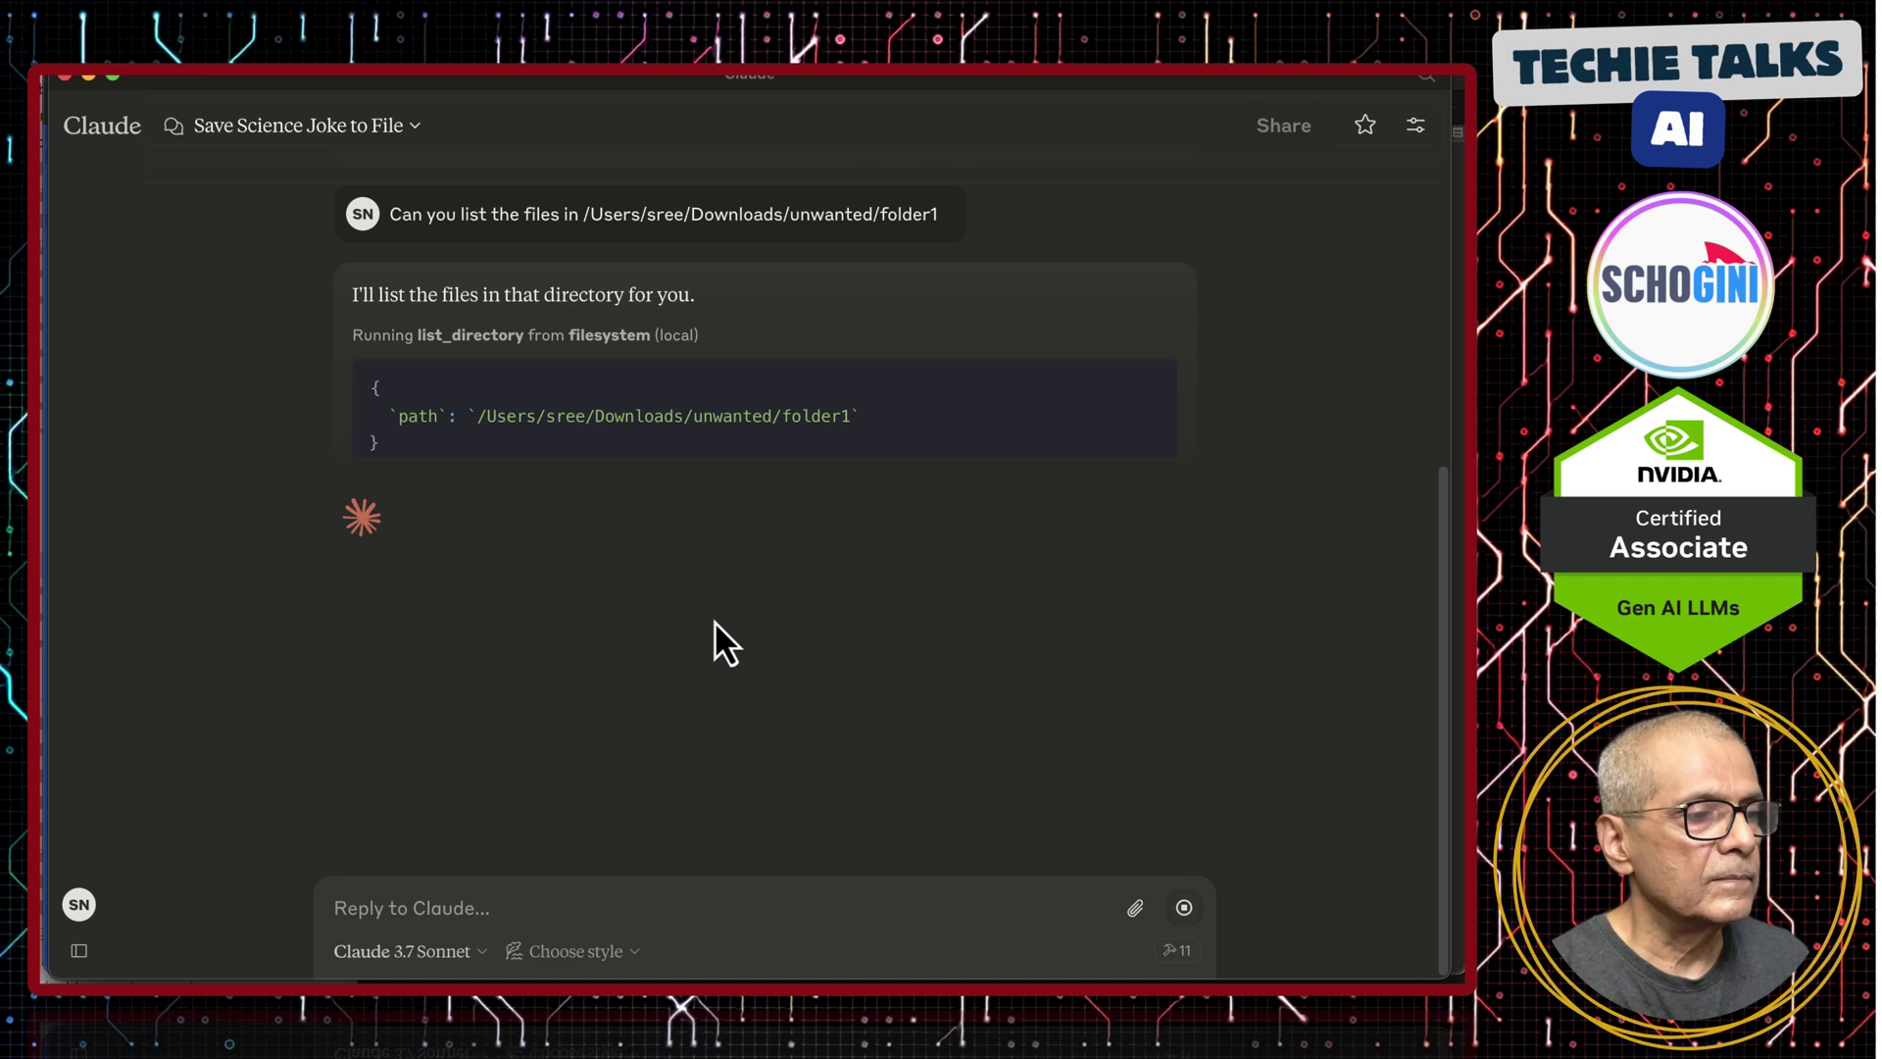